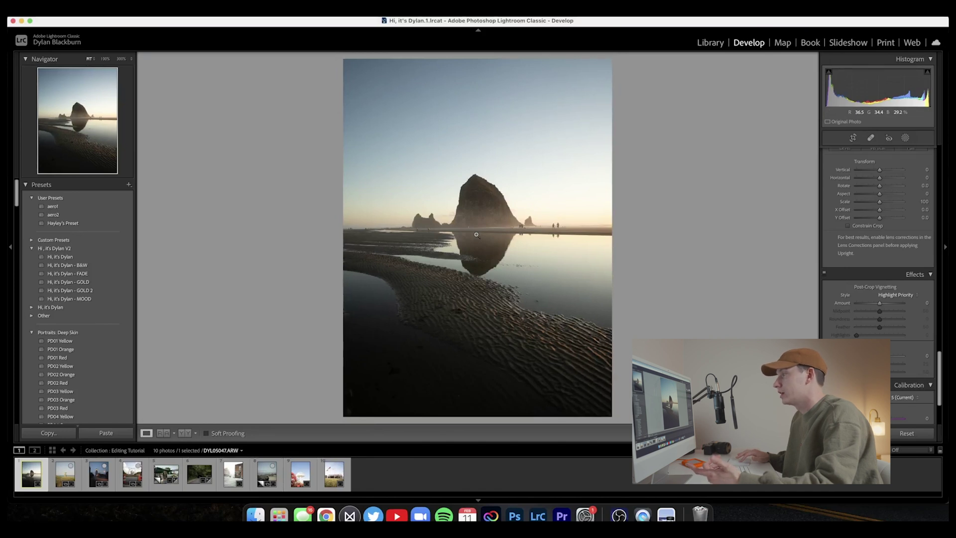
- Apply the GOLD 2 preset from the V2 preset group to the beach rock photo and set Highlights to -100
{"action": "left_click", "coordinate": [476, 235]}
{"action": "left_click", "coordinate": [475, 234]}
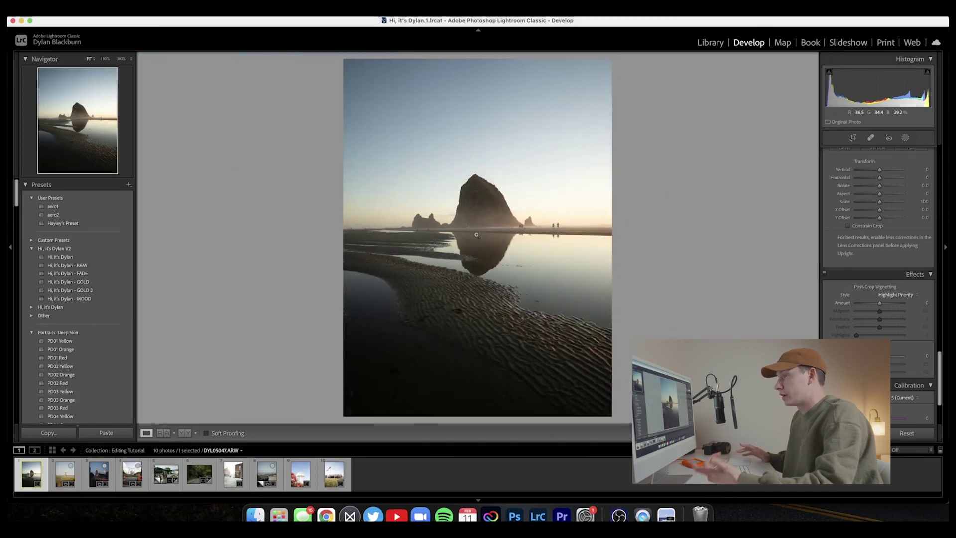
{"action": "left_click", "coordinate": [79, 258]}
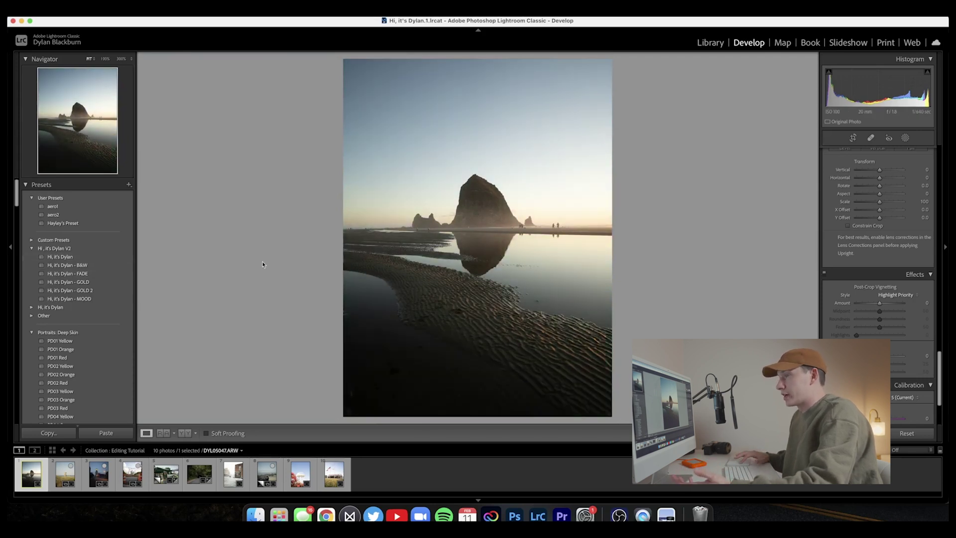
{"action": "left_click", "coordinate": [69, 257]}
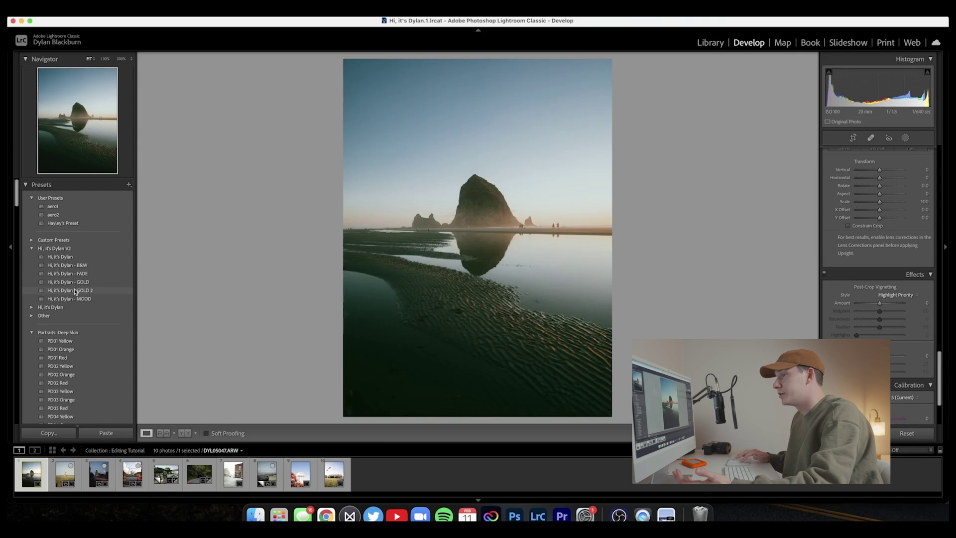
{"action": "left_click", "coordinate": [75, 292]}
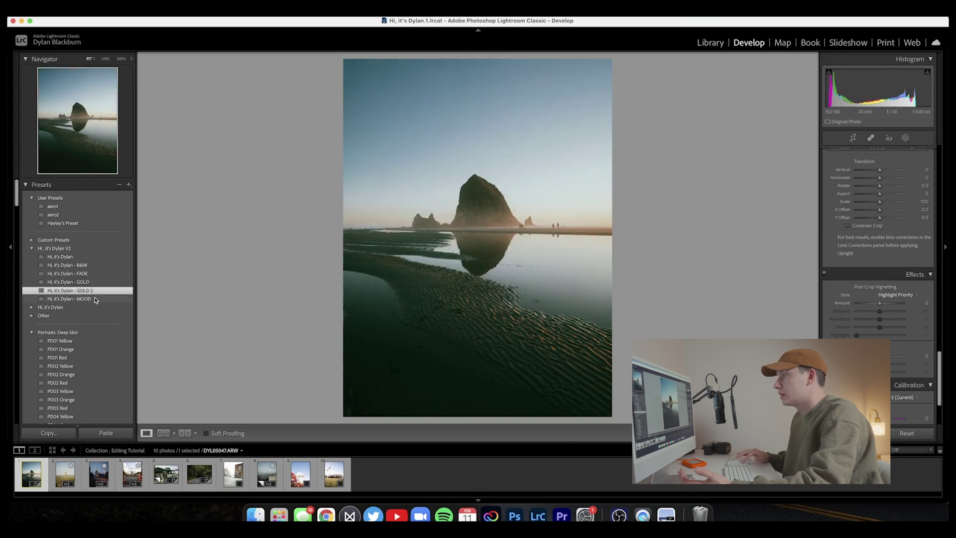
{"action": "scroll", "coordinate": [866, 209], "scroll_direction": "up", "scroll_amount": 10}
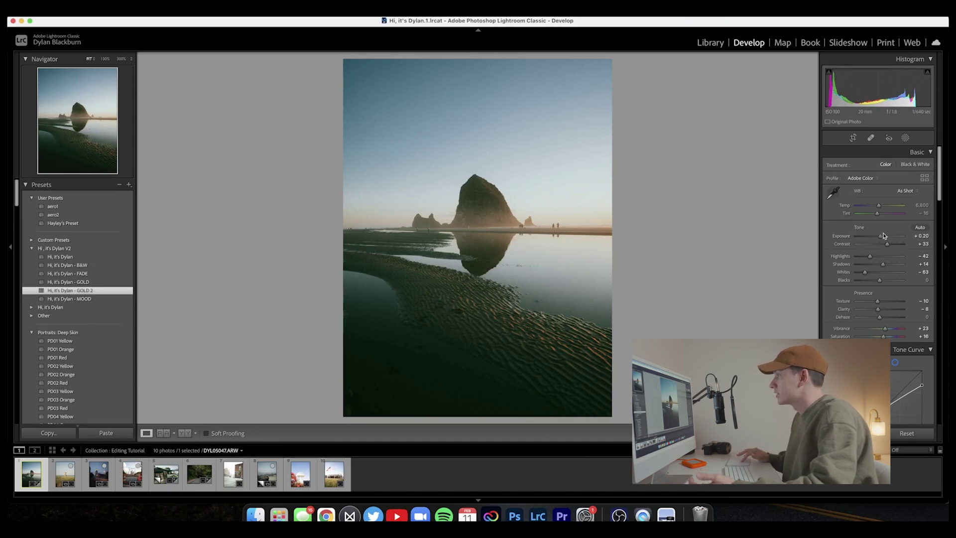
{"action": "mouse_move", "coordinate": [870, 257]}
{"action": "left_mouse_down"}
{"action": "mouse_move", "coordinate": [843, 258]}
{"action": "mouse_move", "coordinate": [853, 257]}
{"action": "left_mouse_up"}
- Add a diagonal linear gradient mask running from the foreground sand up to the rock, and hide its overlay
{"action": "left_click", "coordinate": [905, 138]}
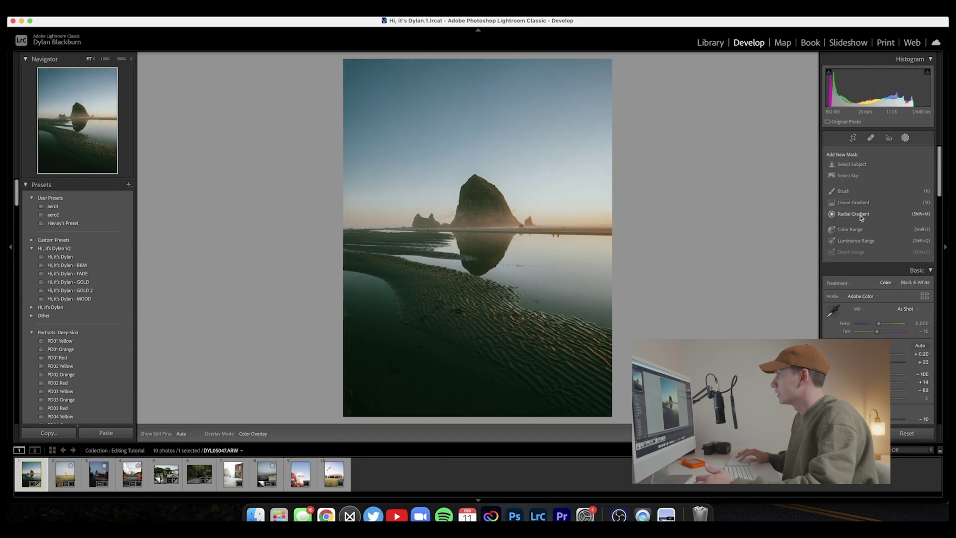
{"action": "left_click", "coordinate": [853, 203]}
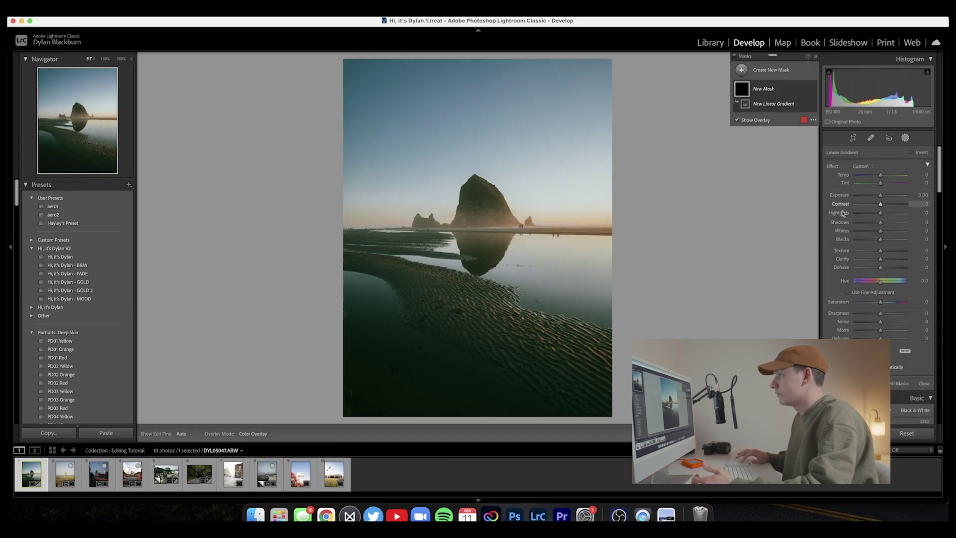
{"action": "left_click_drag", "start_coordinate": [427, 383], "coordinate": [463, 220]}
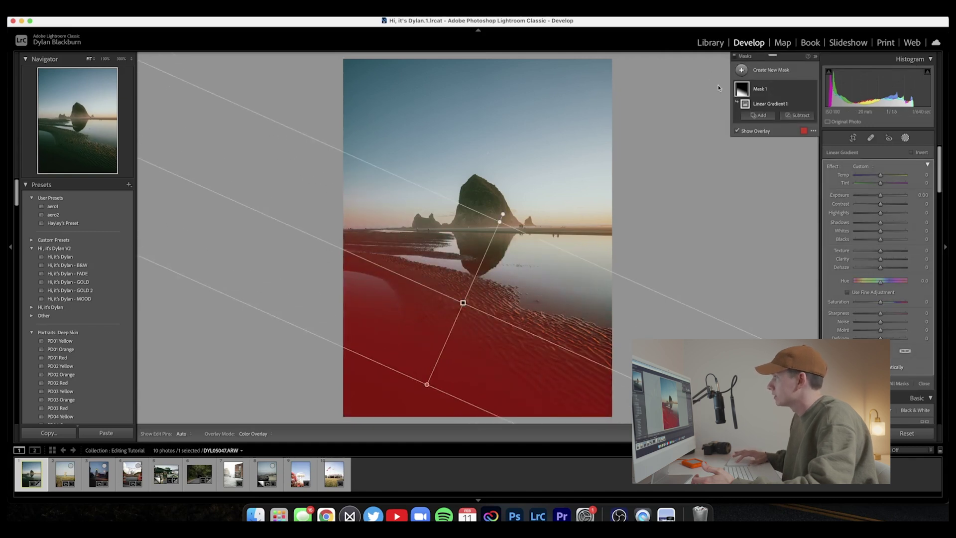
{"action": "left_click", "coordinate": [737, 131]}
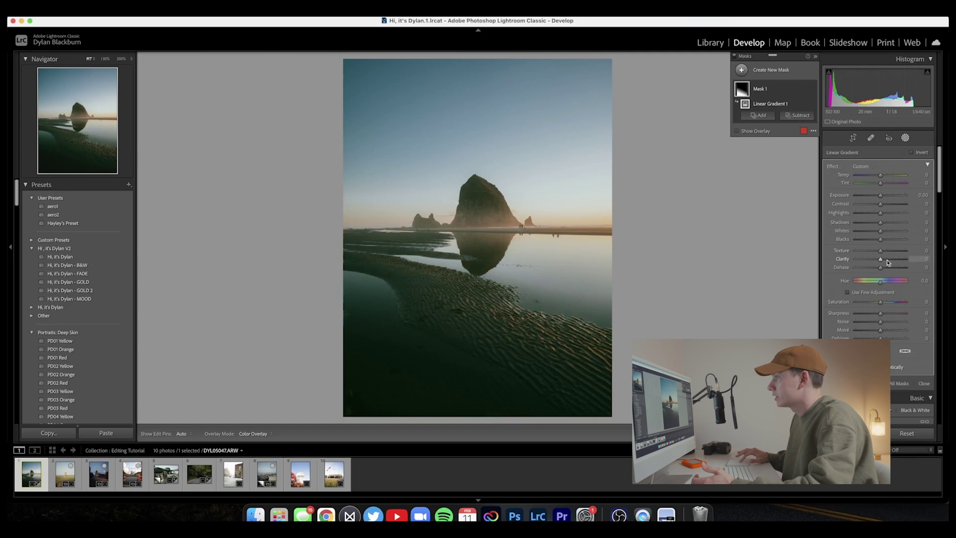
- Set the foreground mask's Clarity to 71, raise its Exposure to about 0.5, and finish masking
{"action": "left_click_drag", "start_coordinate": [888, 260], "coordinate": [897, 258]}
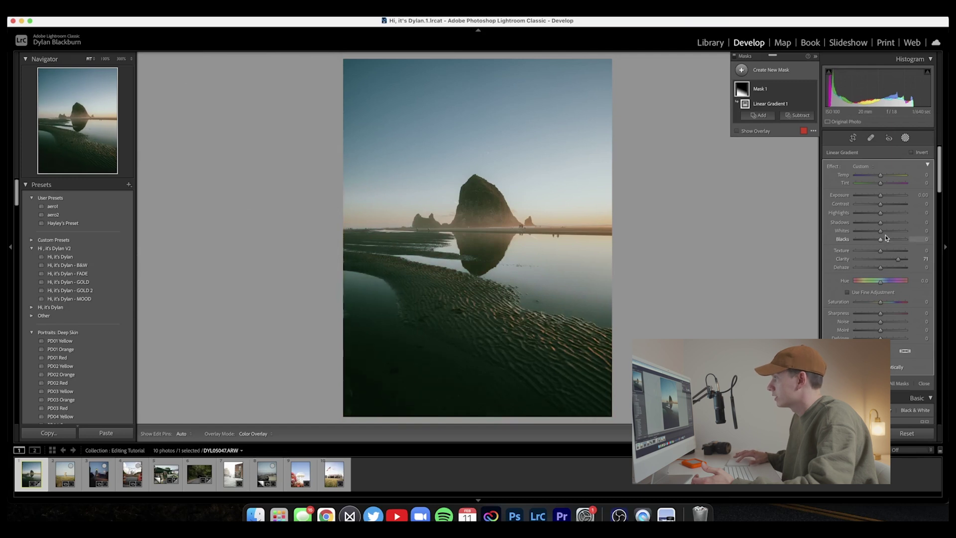
{"action": "left_click_drag", "start_coordinate": [880, 196], "coordinate": [883, 195]}
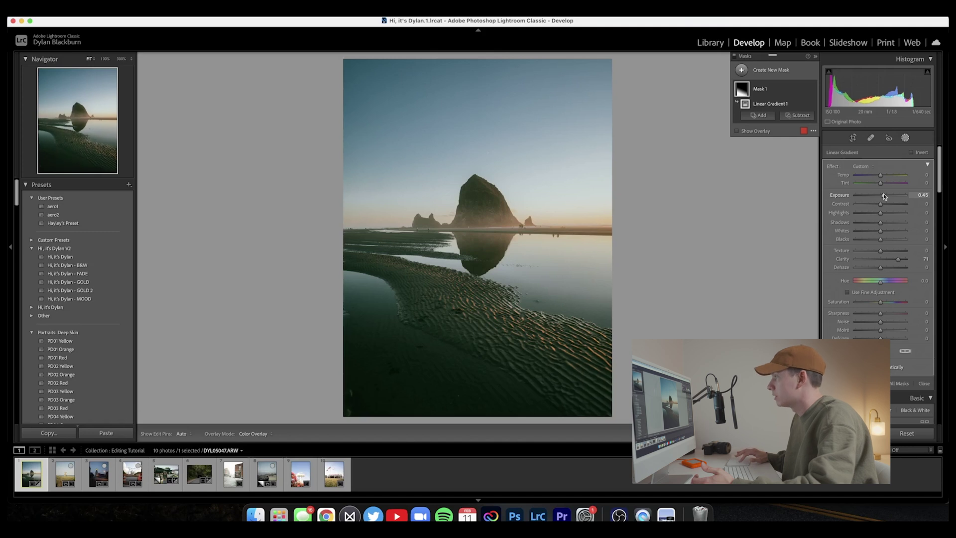
{"action": "left_click", "coordinate": [906, 137]}
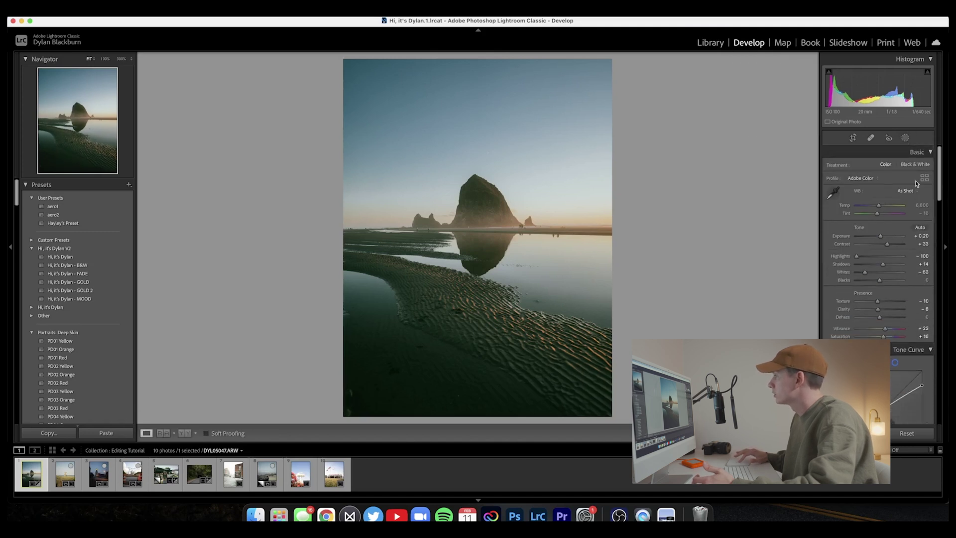
- Set the beach rock photo's overall Contrast to +46 and Shadows to +15
{"action": "left_click_drag", "start_coordinate": [886, 265], "coordinate": [889, 245]}
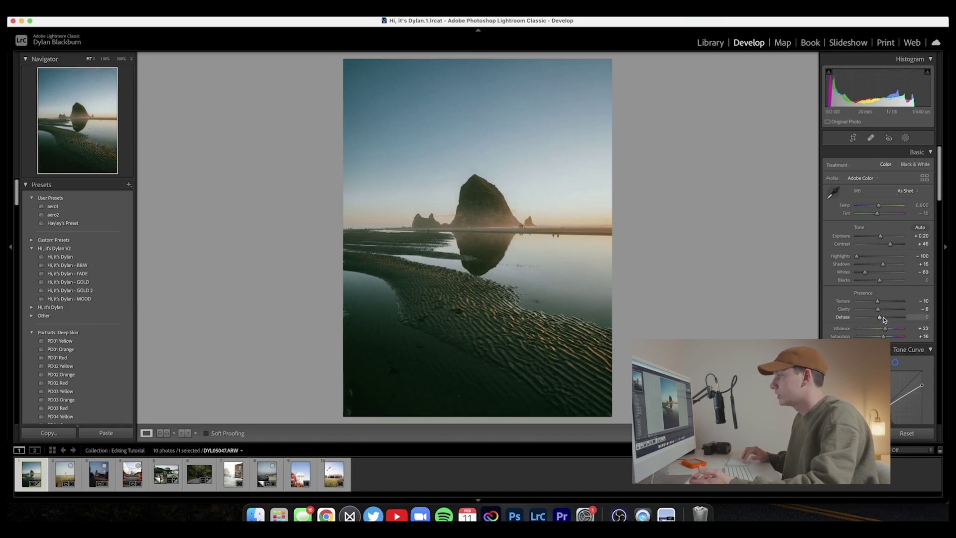
{"action": "scroll", "coordinate": [896, 299], "scroll_direction": "down", "scroll_amount": 5}
{"action": "scroll", "coordinate": [883, 318], "scroll_direction": "down", "scroll_amount": 2}
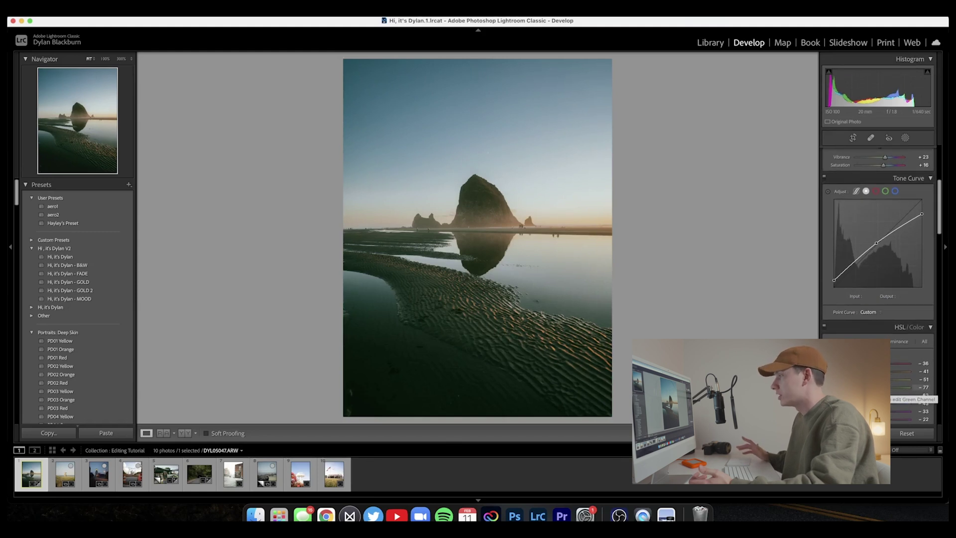
- Open the lifeguard tower photo, straighten it automatically, and apply the crop
{"action": "left_click", "coordinate": [58, 474]}
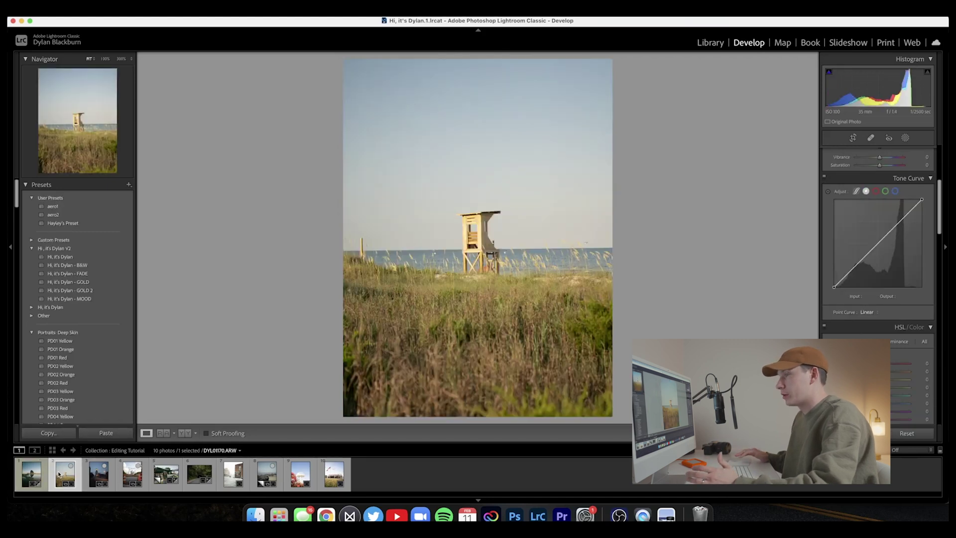
{"action": "left_click", "coordinate": [852, 138]}
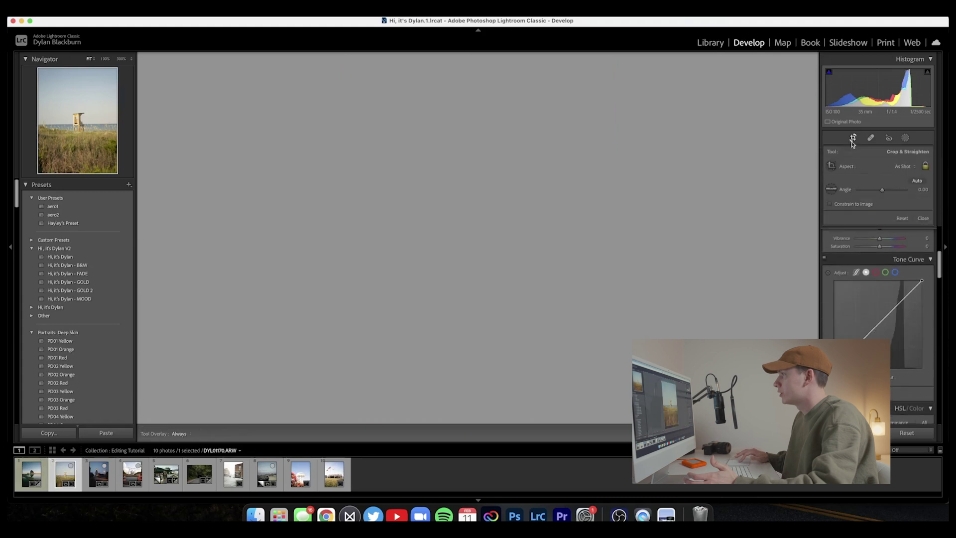
{"action": "left_click", "coordinate": [916, 181]}
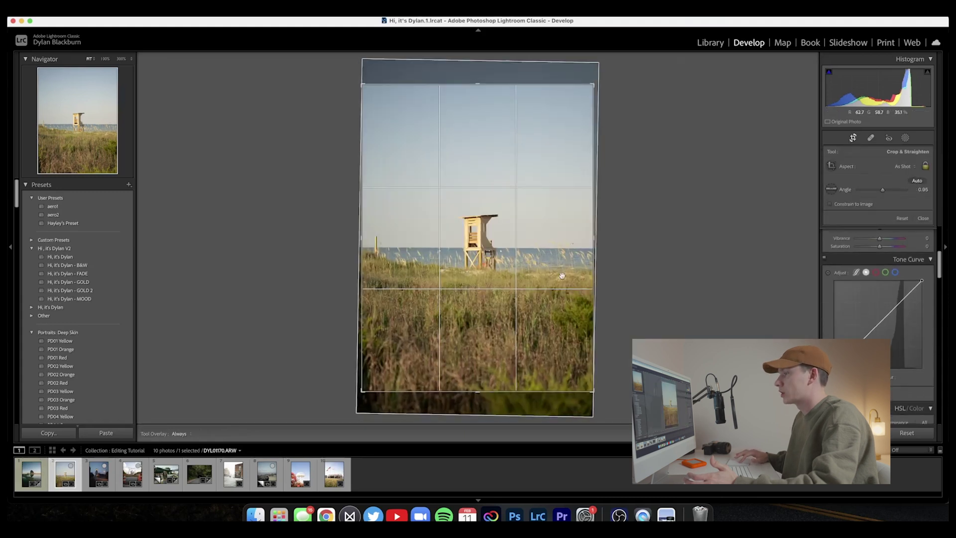
{"action": "mouse_move", "coordinate": [516, 276]}
{"action": "left_mouse_down"}
{"action": "mouse_move", "coordinate": [508, 256]}
{"action": "mouse_move", "coordinate": [525, 250]}
{"action": "mouse_move", "coordinate": [518, 274]}
{"action": "left_mouse_up"}
{"action": "key", "text": "Return"}
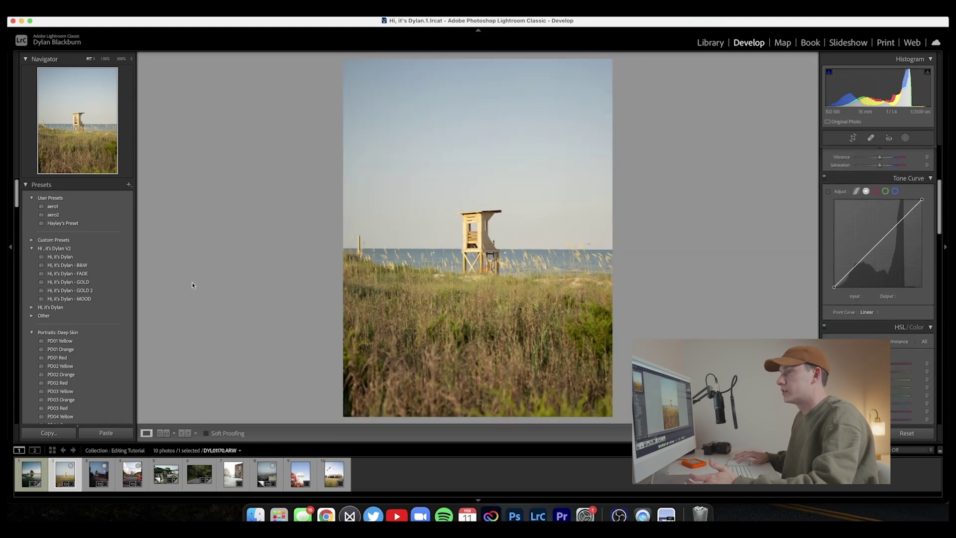
- Apply the FADE preset from the V2 group to the lifeguard tower photo and set Saturation to +14
{"action": "left_click", "coordinate": [112, 273]}
{"action": "left_click", "coordinate": [112, 273]}
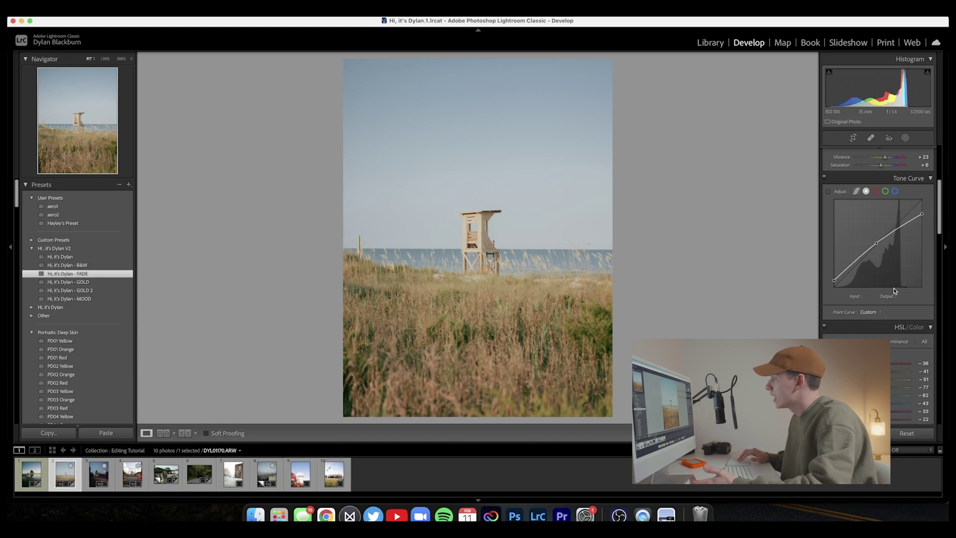
{"action": "scroll", "coordinate": [894, 292], "scroll_direction": "up", "scroll_amount": 5}
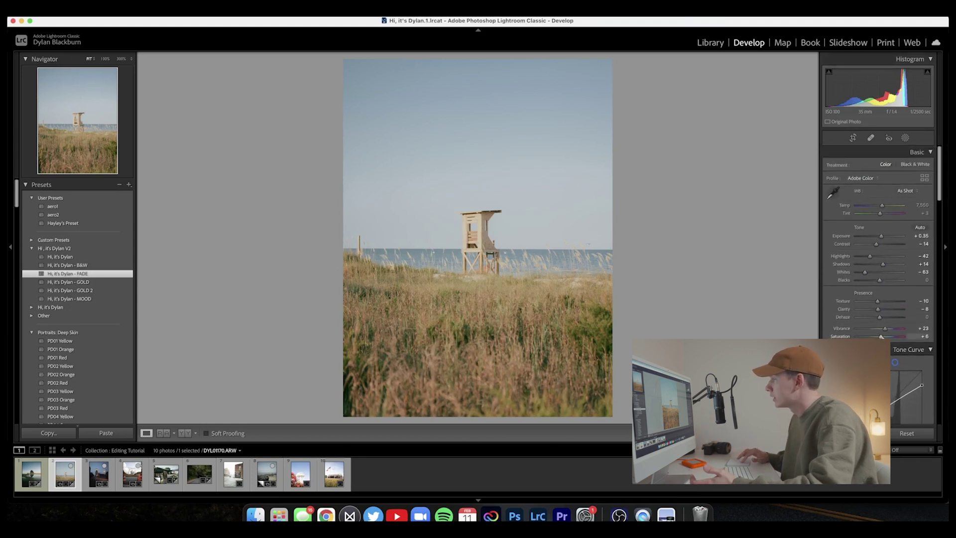
{"action": "left_click_drag", "start_coordinate": [881, 336], "coordinate": [883, 336]}
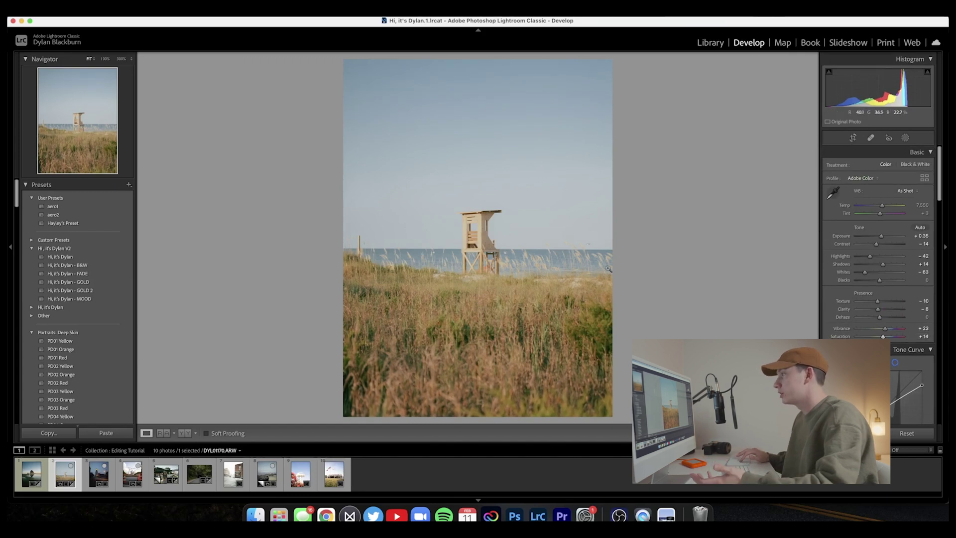
- Reposition the lifeguard tower photo within its crop so the tower and horizon sit slightly higher in the frame
{"action": "left_click", "coordinate": [852, 139]}
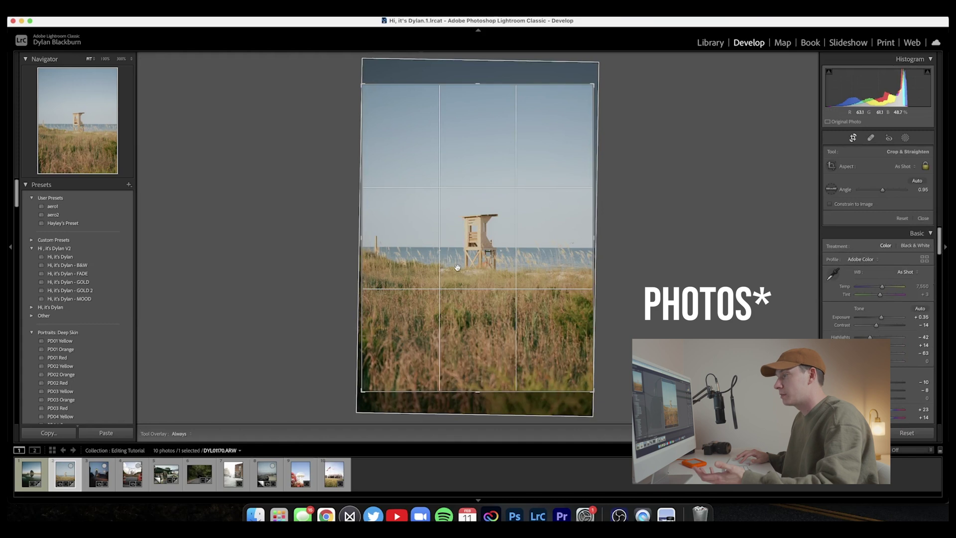
{"action": "left_click_drag", "start_coordinate": [458, 269], "coordinate": [458, 254]}
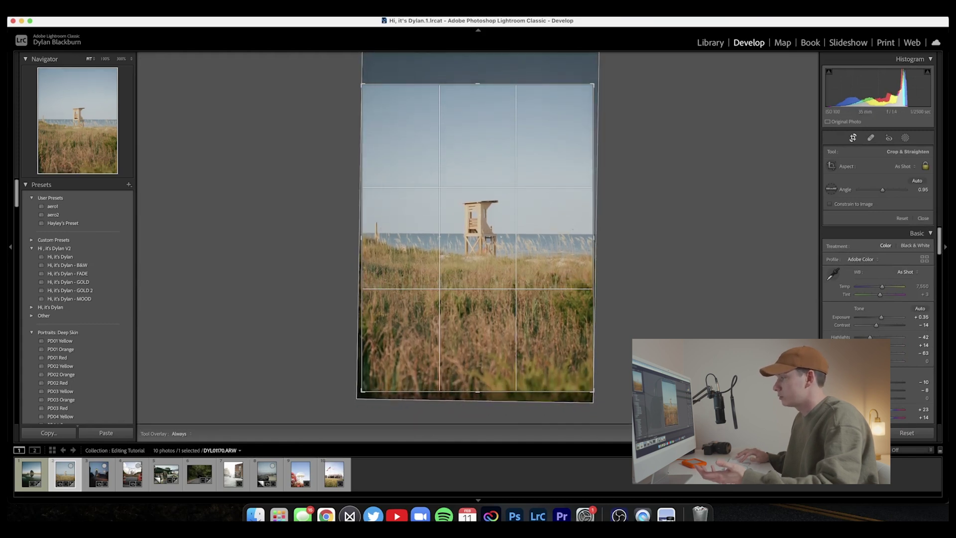
{"action": "key", "text": "Return"}
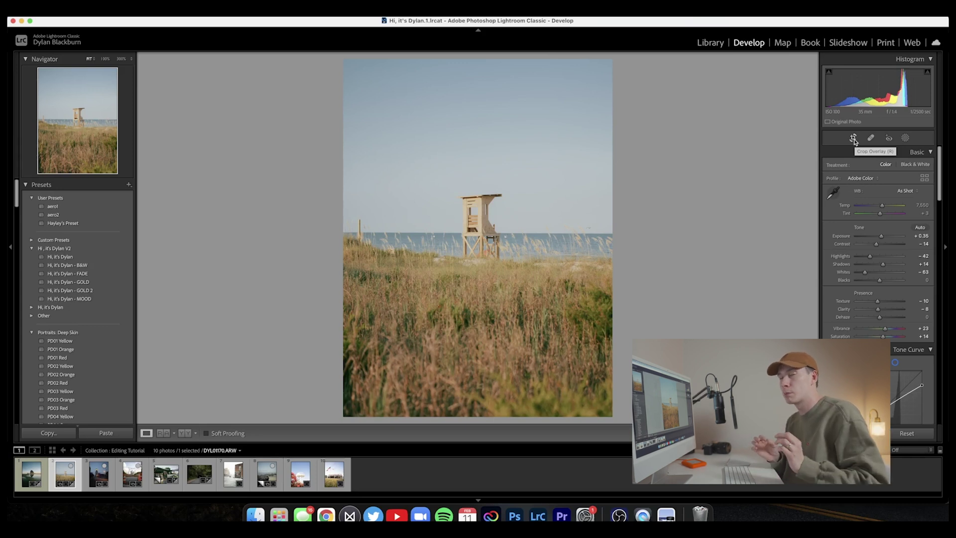
- Set the blue saturation of the lifeguard tower photo to -11 in HSL and check the tower up close
{"action": "scroll", "coordinate": [878, 224], "scroll_direction": "down", "scroll_amount": 5}
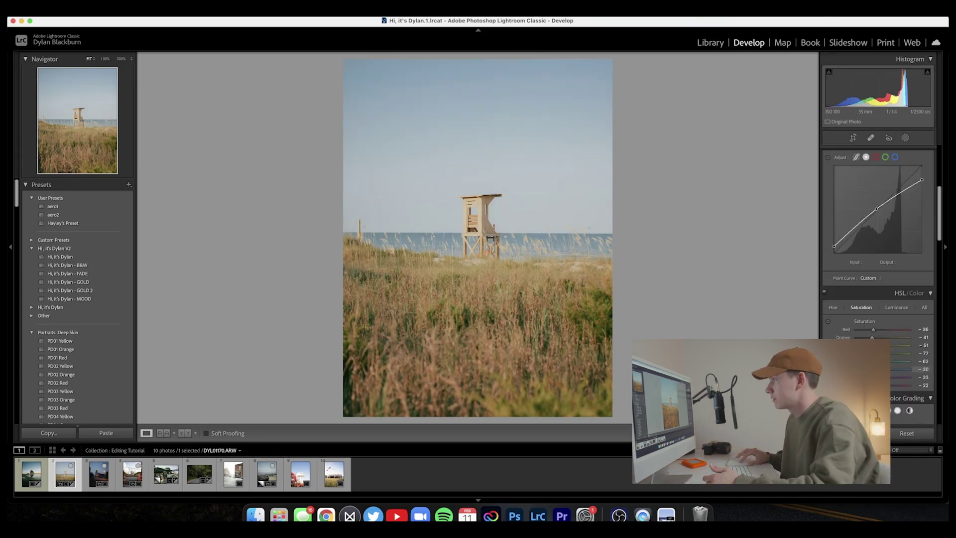
{"action": "left_click_drag", "start_coordinate": [872, 369], "coordinate": [875, 369]}
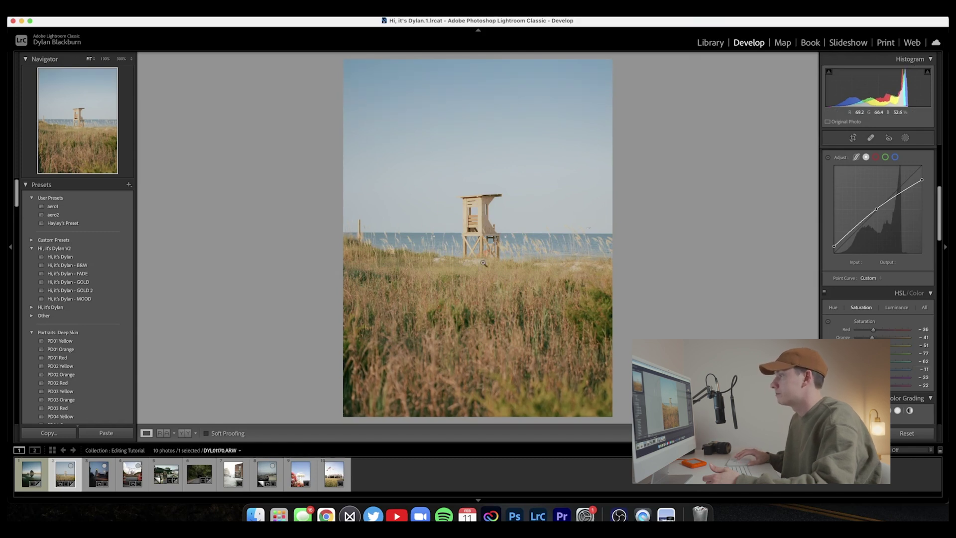
{"action": "left_click", "coordinate": [470, 240]}
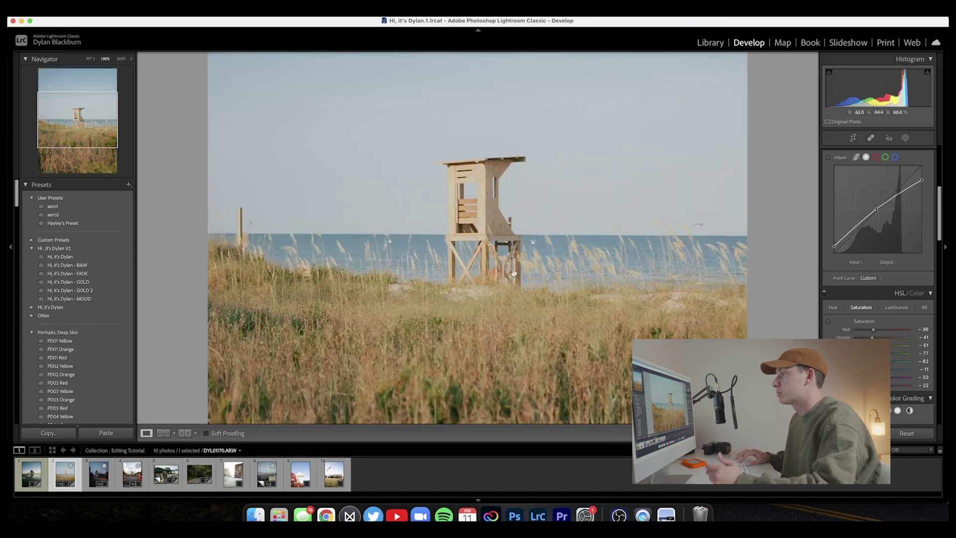
{"action": "left_click", "coordinate": [485, 256]}
- Open the dusk city street photo, straighten it automatically, and apply the crop
{"action": "key", "text": "Right"}
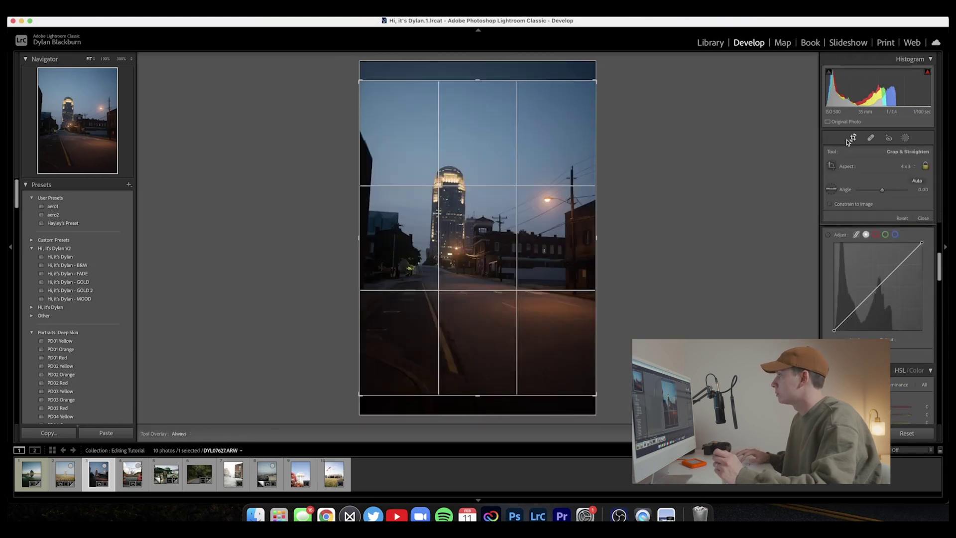
{"action": "left_click", "coordinate": [851, 139]}
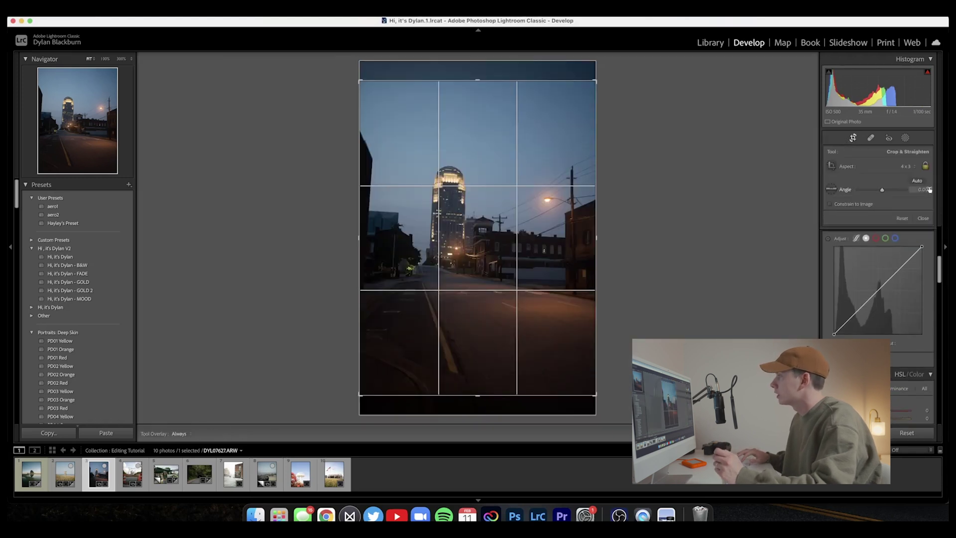
{"action": "left_click", "coordinate": [917, 181]}
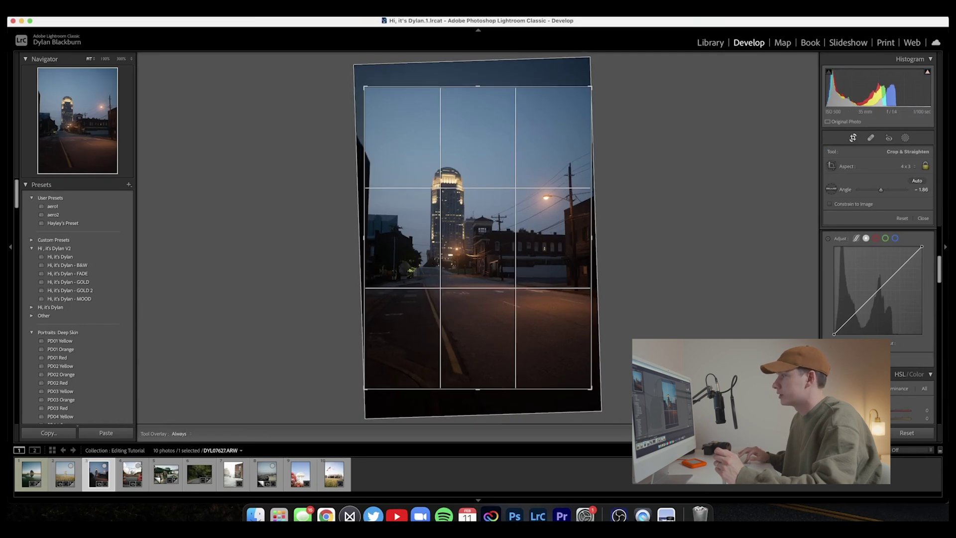
{"action": "key", "text": "Return"}
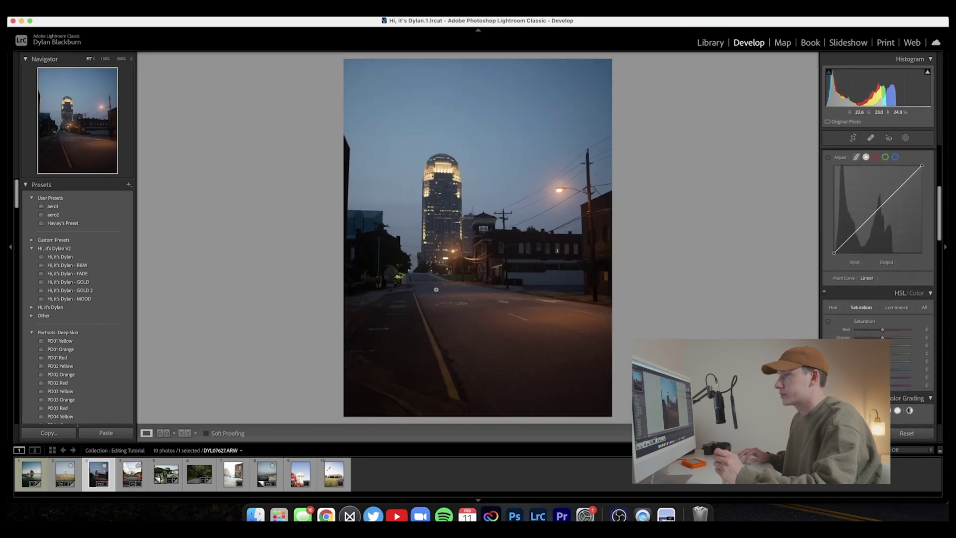
- Compare the Hi, it's Dylan V2 presets on the dusk street photo, apply GOLD 2, and set Contrast to +25
{"action": "left_click", "coordinate": [90, 256]}
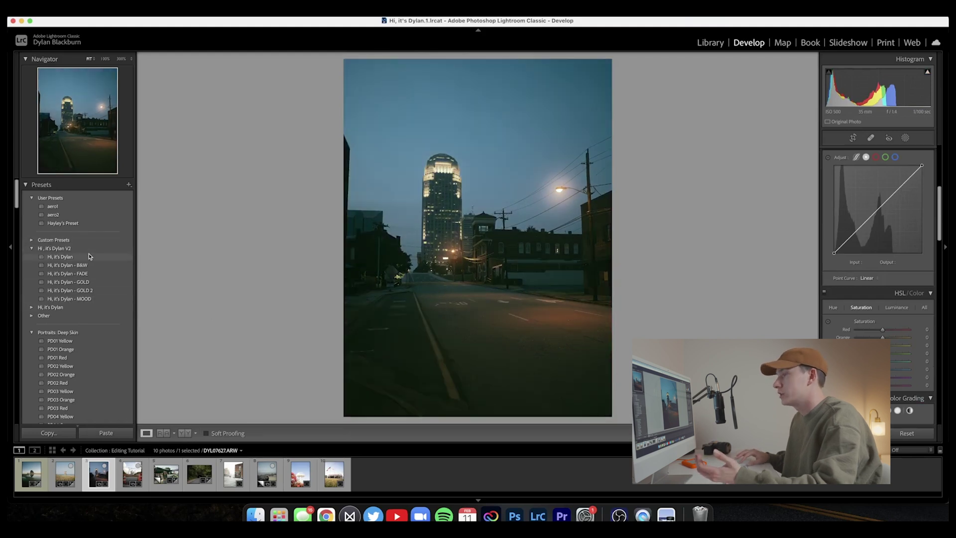
{"action": "left_click", "coordinate": [90, 266]}
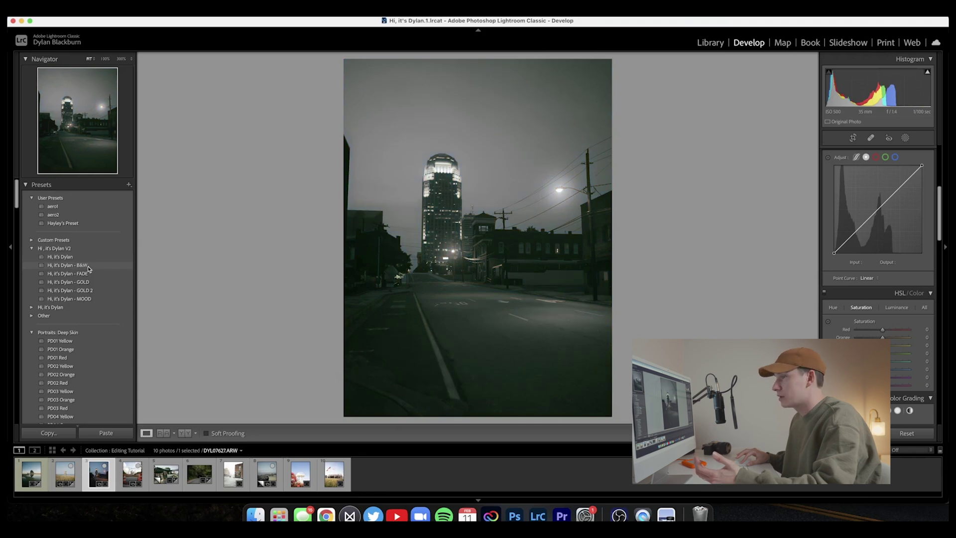
{"action": "left_click", "coordinate": [88, 274]}
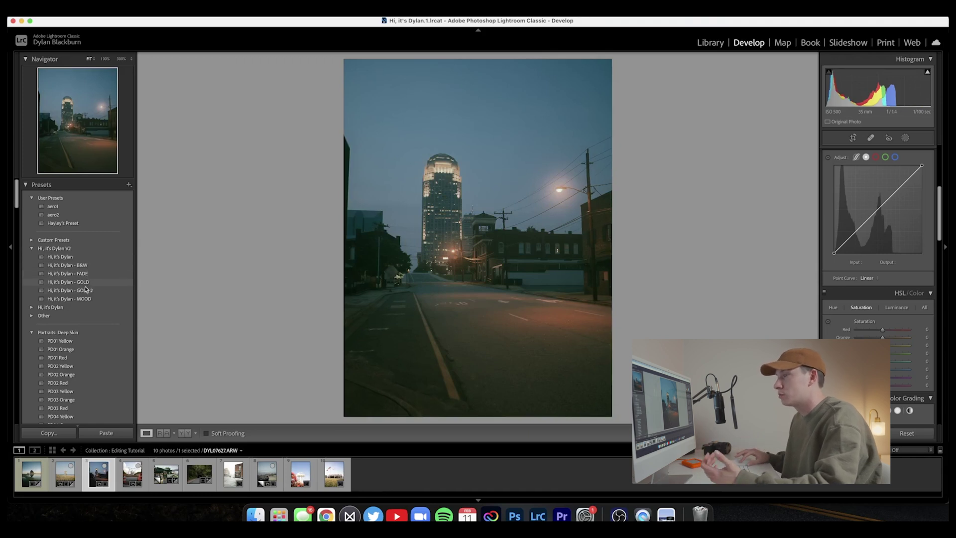
{"action": "left_click", "coordinate": [84, 282]}
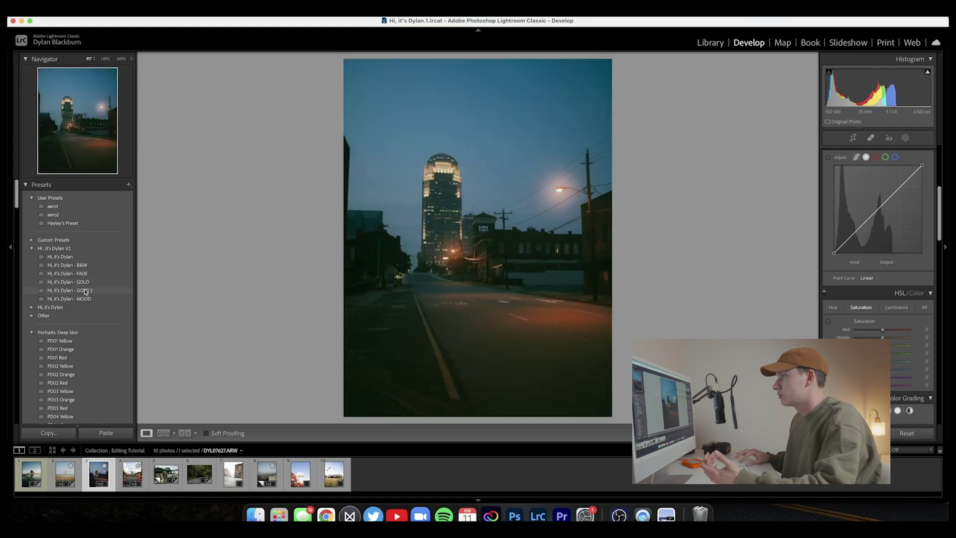
{"action": "left_click", "coordinate": [85, 290]}
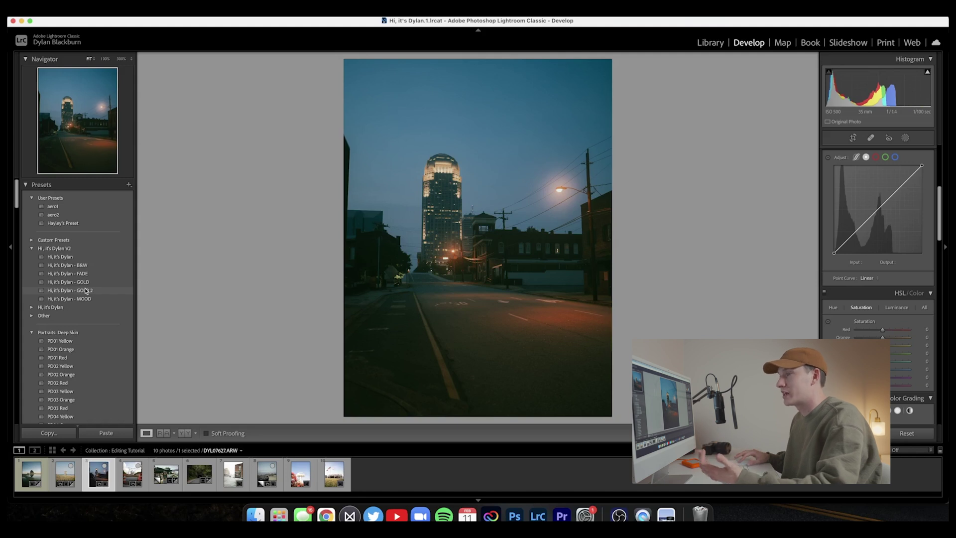
{"action": "left_click", "coordinate": [85, 298]}
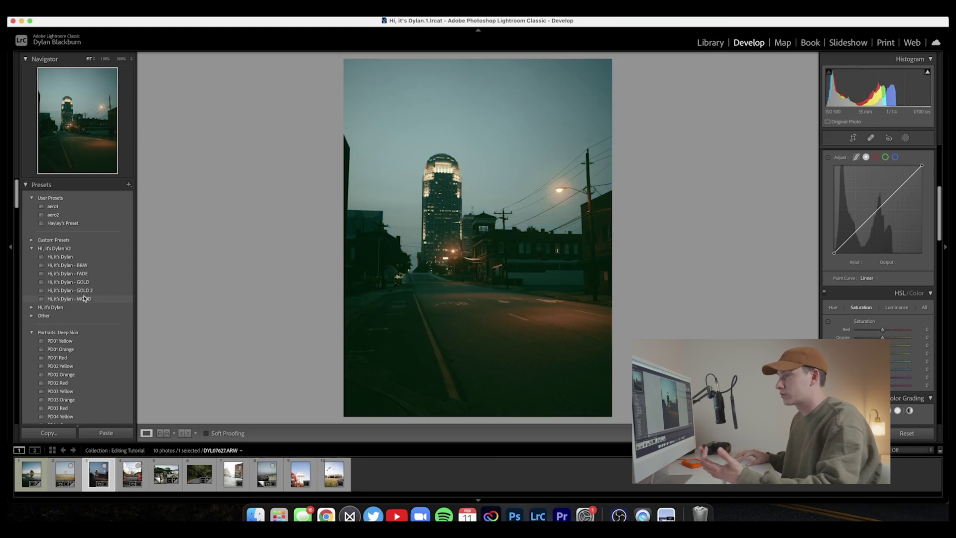
{"action": "left_click", "coordinate": [86, 290]}
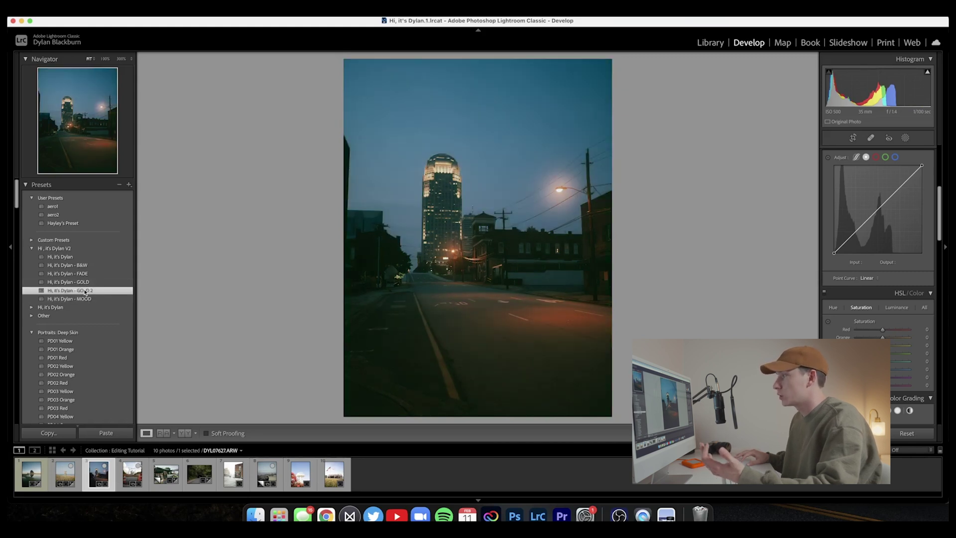
{"action": "scroll", "coordinate": [879, 242], "scroll_direction": "up", "scroll_amount": 5}
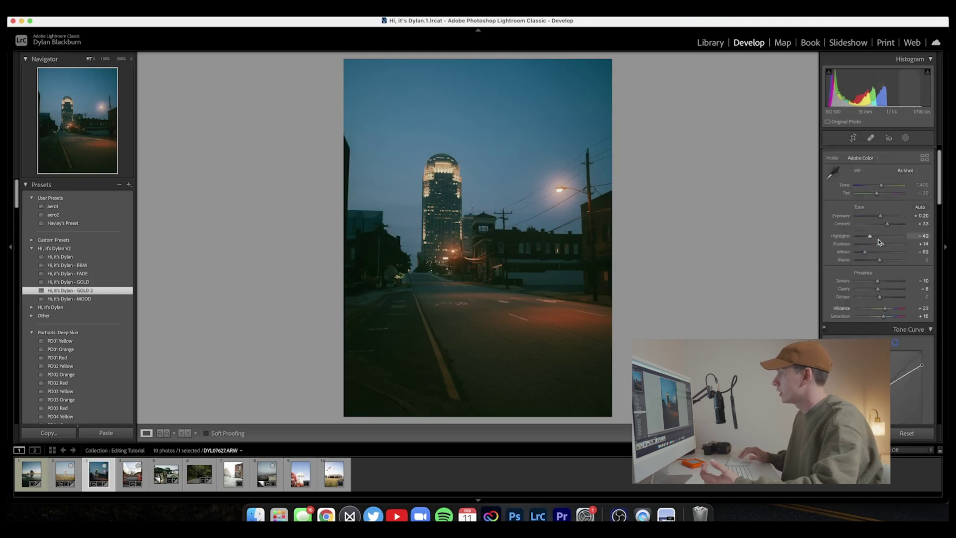
- Paint a brush mask of size 12 over the lit part of the road, with Texture 6 and Clarity 54
{"action": "left_click", "coordinate": [905, 138]}
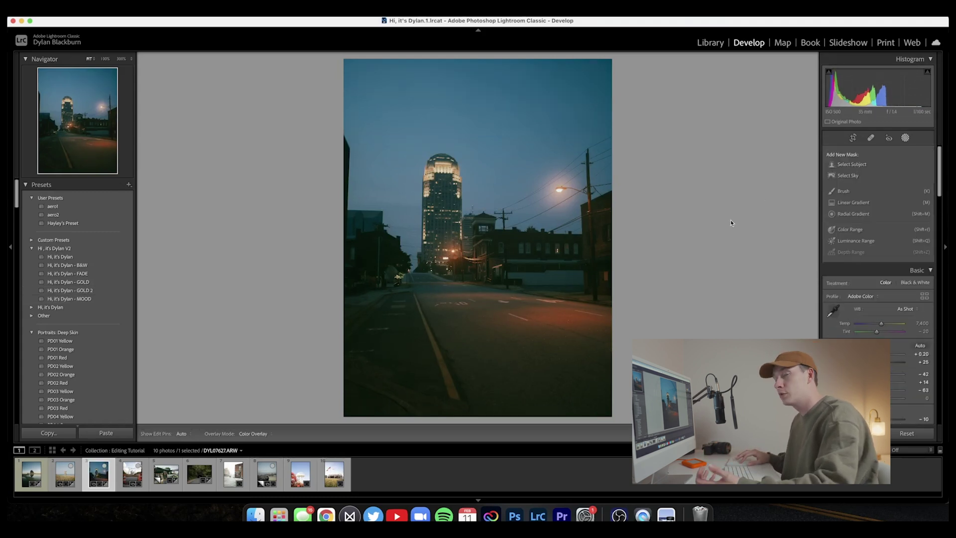
{"action": "left_click", "coordinate": [859, 191]}
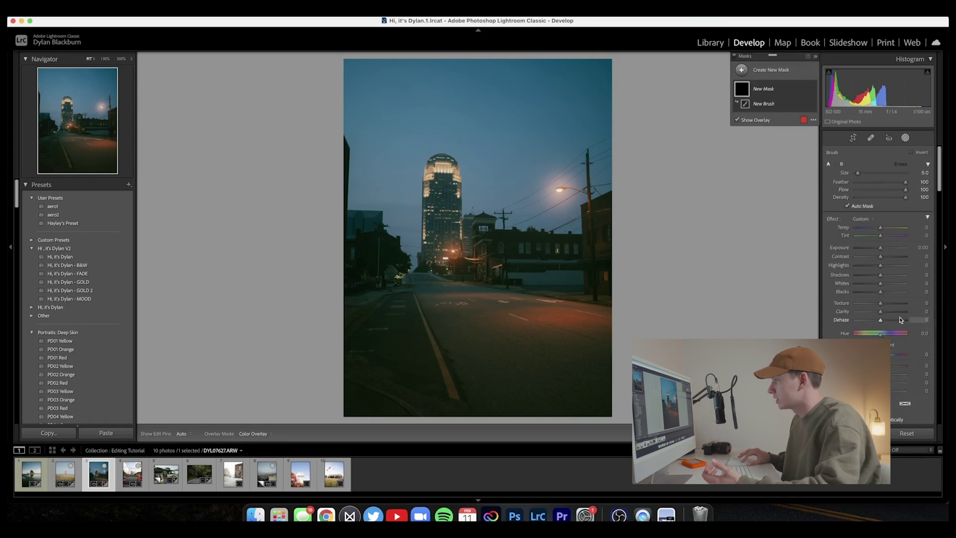
{"action": "left_click_drag", "start_coordinate": [884, 314], "coordinate": [884, 305]}
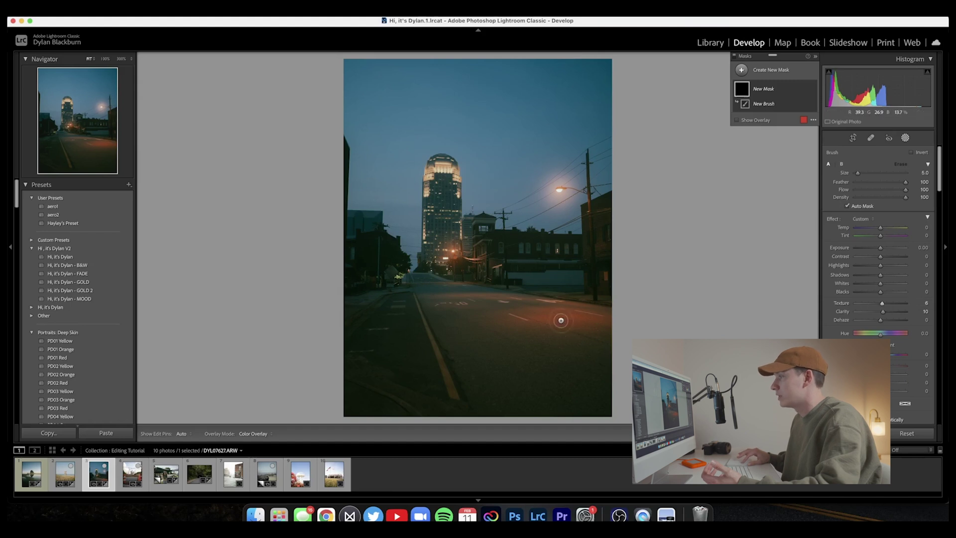
{"action": "scroll", "coordinate": [508, 367], "scroll_direction": "up", "scroll_amount": 5}
{"action": "key", "text": "h"}
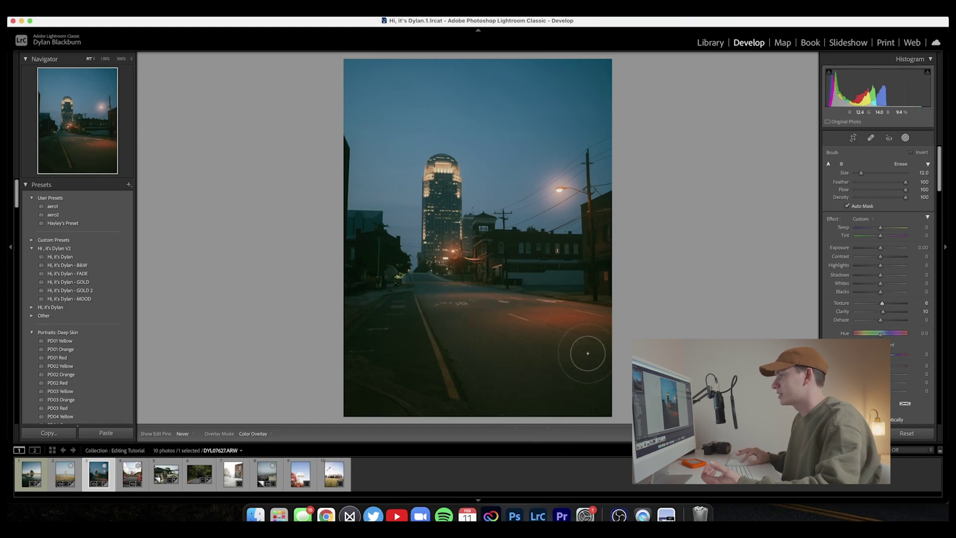
{"action": "key", "text": "h"}
{"action": "left_click", "coordinate": [440, 302]}
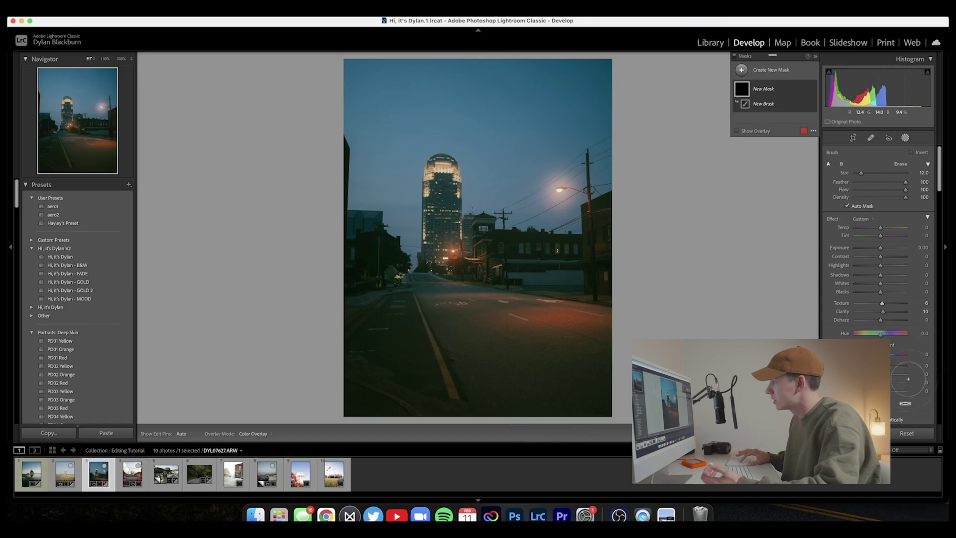
{"action": "left_click_drag", "start_coordinate": [882, 311], "coordinate": [894, 315]}
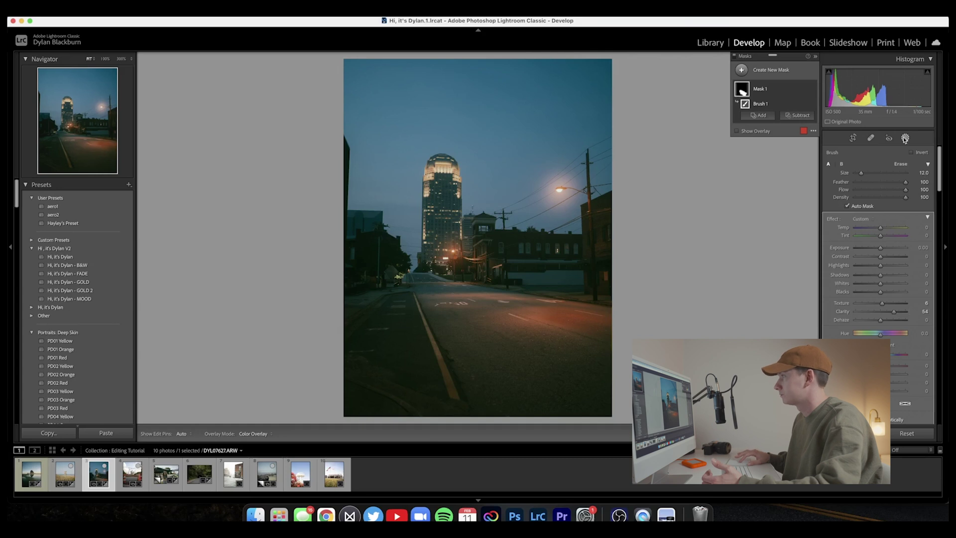
- Shift the dusk street photo upward within its 4 x 5 crop so the tower sits higher, and apply the crop
{"action": "left_click", "coordinate": [853, 137]}
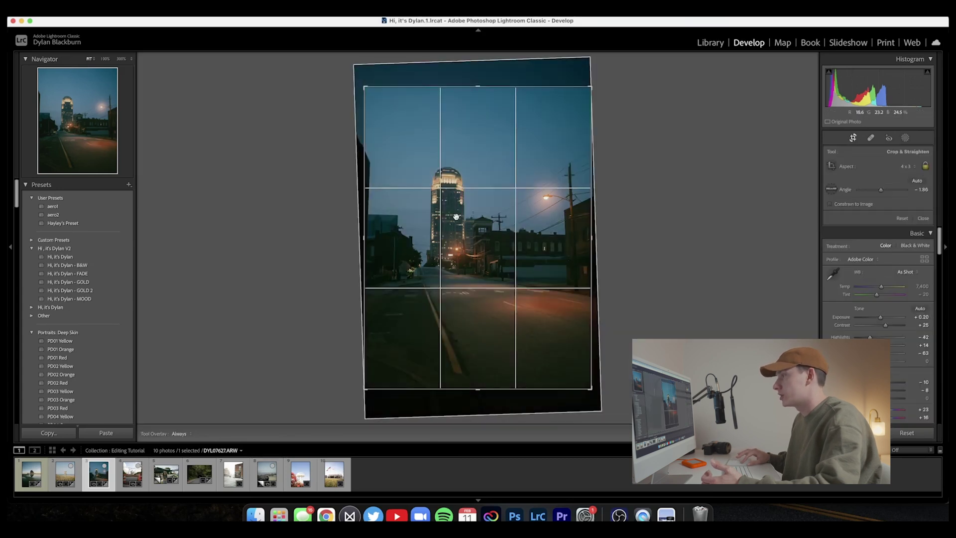
{"action": "left_click_drag", "start_coordinate": [462, 234], "coordinate": [462, 214]}
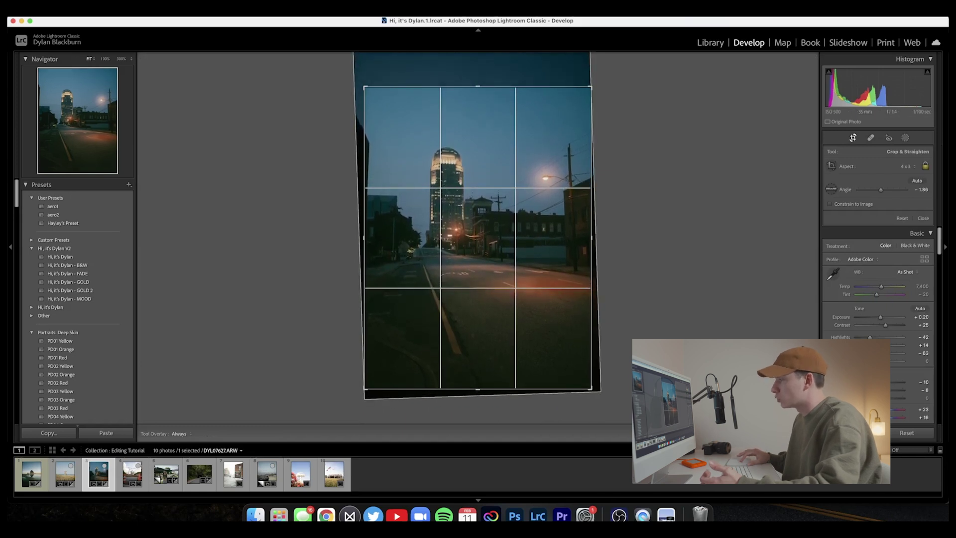
{"action": "key", "text": "Return"}
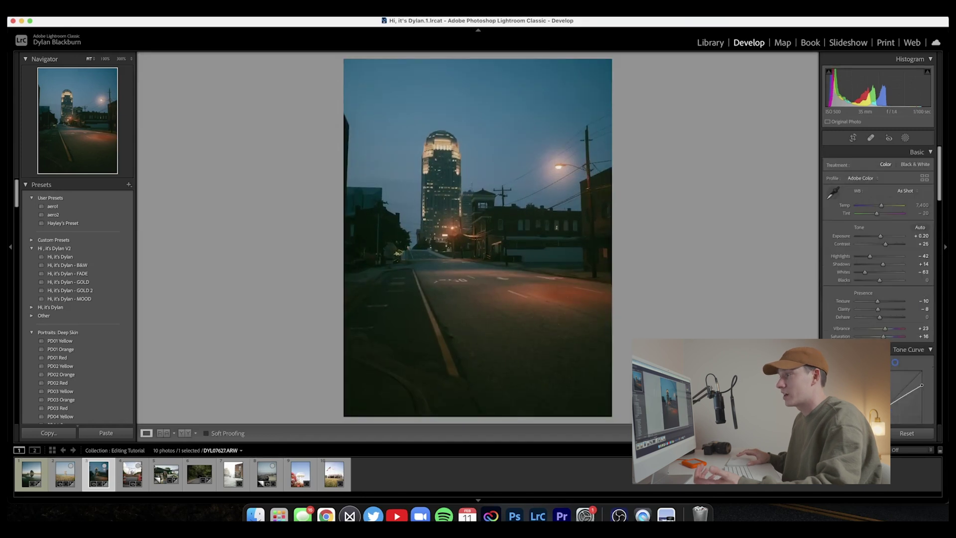
- Open the traffic cone street photo, apply the GOLD 2 preset, and set Exposure to +0.25
{"action": "key", "text": "Right"}
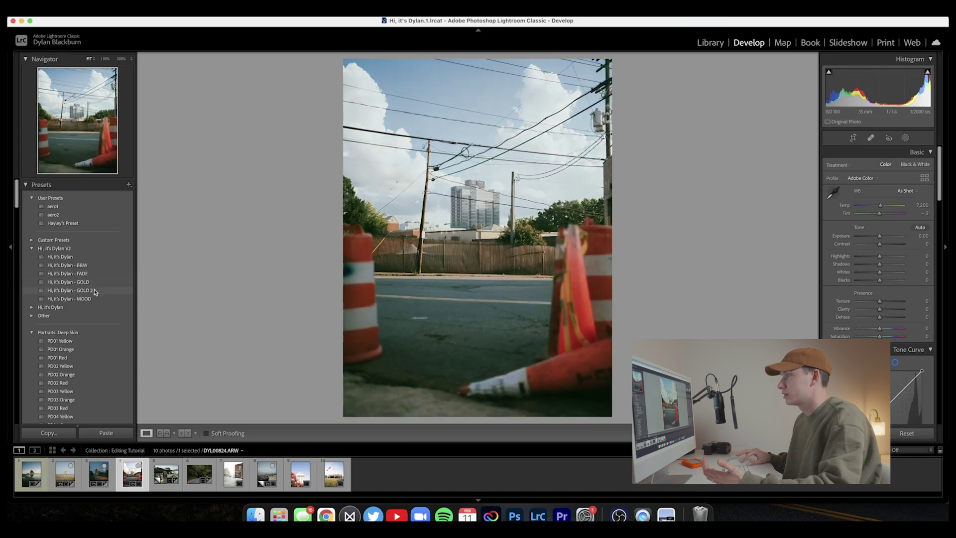
{"action": "left_click", "coordinate": [94, 289]}
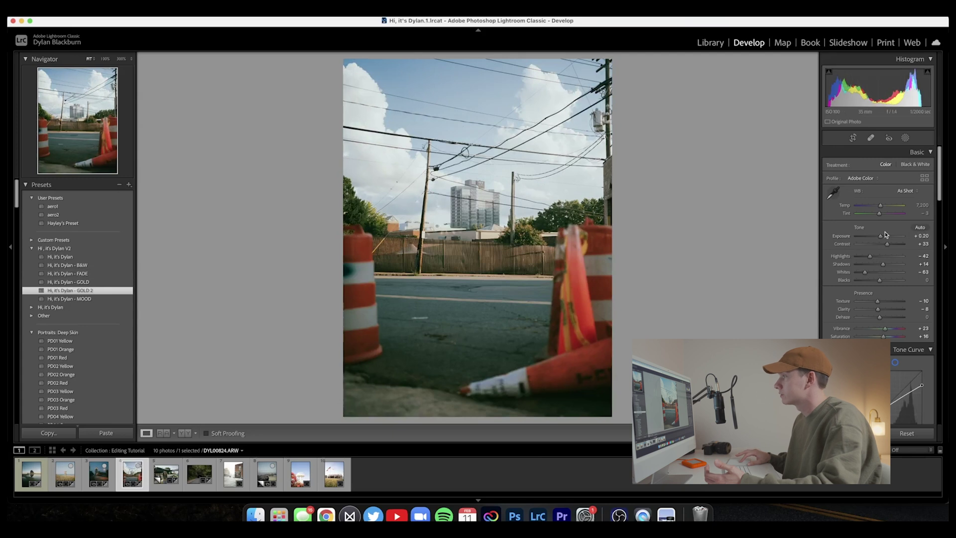
{"action": "left_click_drag", "start_coordinate": [883, 232], "coordinate": [885, 232]}
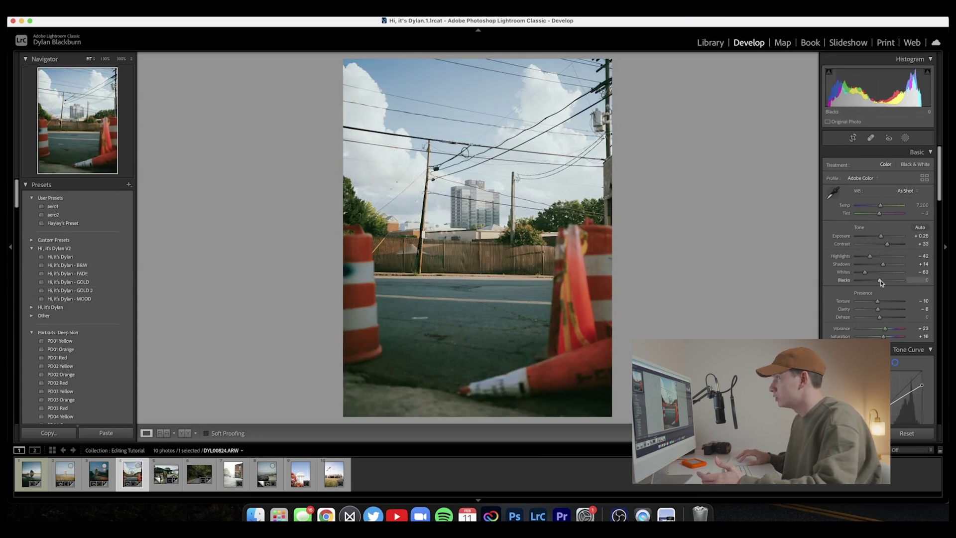
- Paint a brush mask over the road between the traffic cones, with Saturation -32 and Temp 32
{"action": "left_click", "coordinate": [905, 141]}
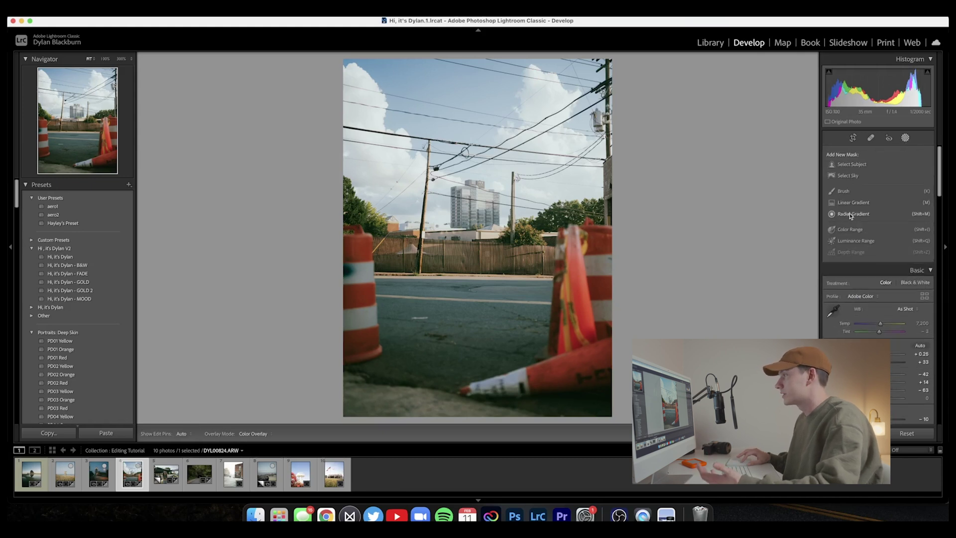
{"action": "left_click", "coordinate": [848, 191]}
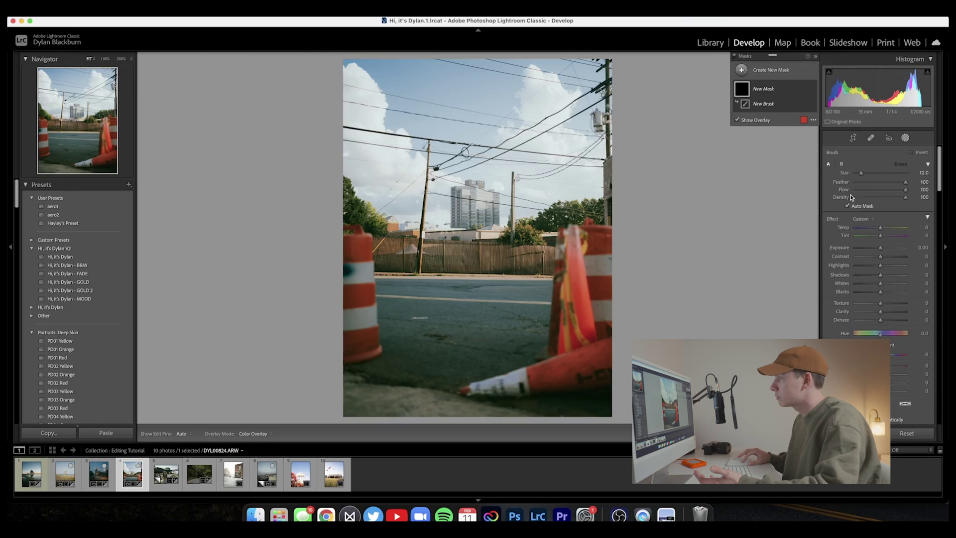
{"action": "type", "text": "-32"}
{"action": "key", "text": "Return"}
{"action": "key", "text": "h"}
{"action": "key", "text": "h"}
{"action": "key", "text": "h"}
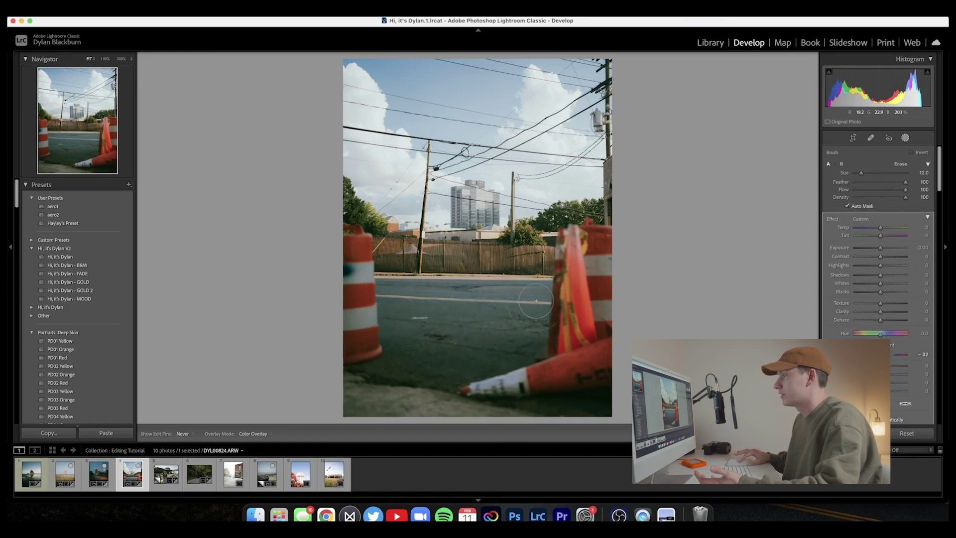
{"action": "key", "text": "h"}
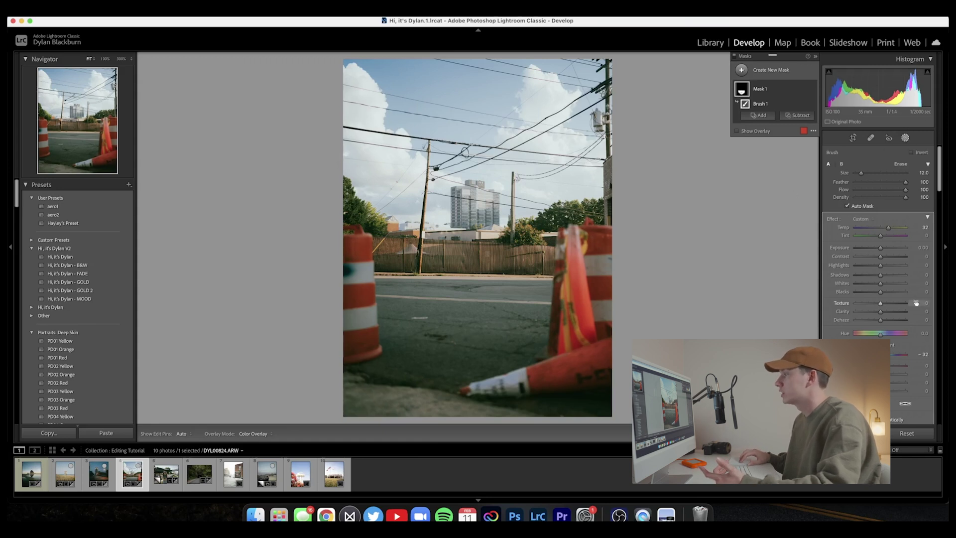
- Close masking and set the orange saturation of the traffic cone photo to -9 in HSL
{"action": "scroll", "coordinate": [915, 302], "scroll_direction": "down", "scroll_amount": 10}
{"action": "left_click_drag", "start_coordinate": [939, 229], "coordinate": [940, 199]}
{"action": "left_click", "coordinate": [905, 137]}
{"action": "scroll", "coordinate": [876, 199], "scroll_direction": "down", "scroll_amount": 5}
{"action": "left_click_drag", "start_coordinate": [872, 183], "coordinate": [880, 183]}
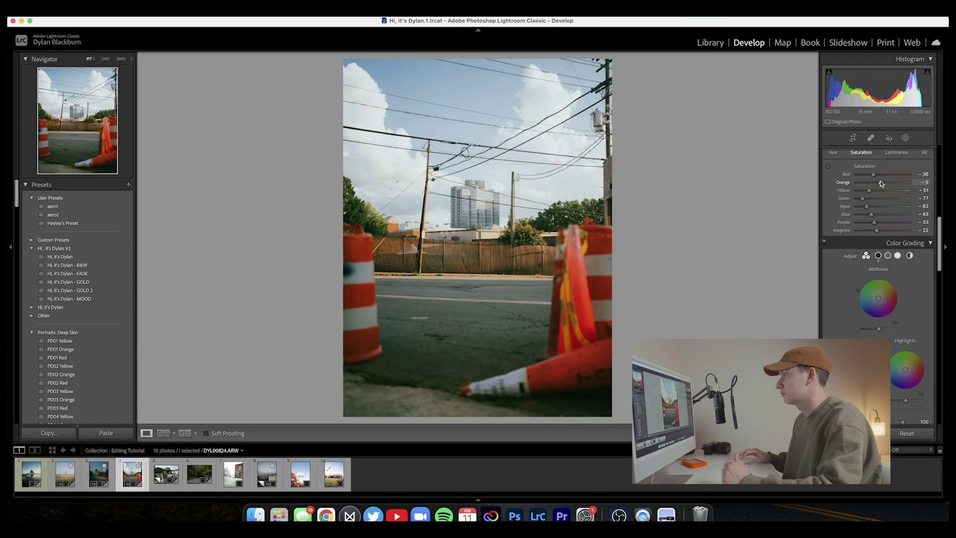
- Open the yellow car portrait with the GOLD 2 preset and set Exposure to -0.55, Shadows to +39 and Temp to 9,685
{"action": "key", "text": "Right"}
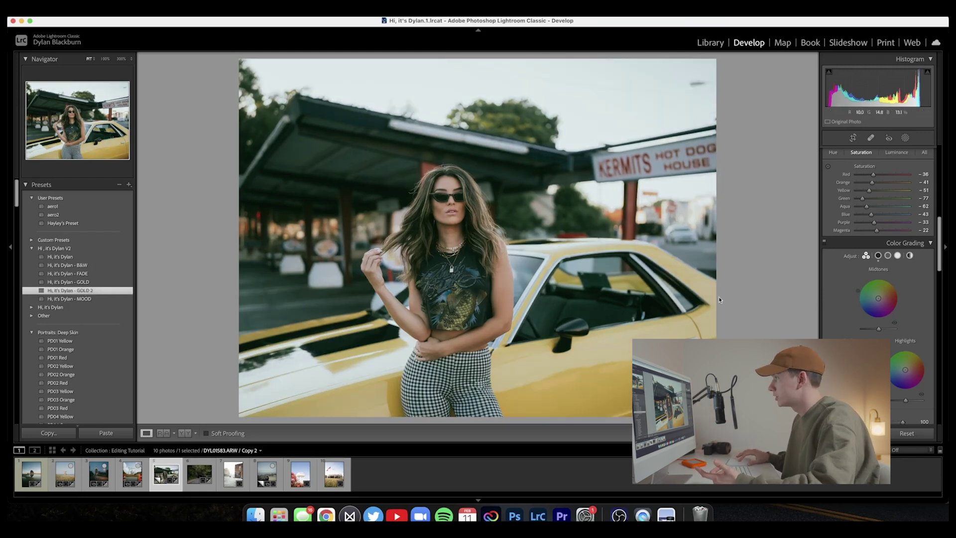
{"action": "scroll", "coordinate": [882, 245], "scroll_direction": "up", "scroll_amount": 10}
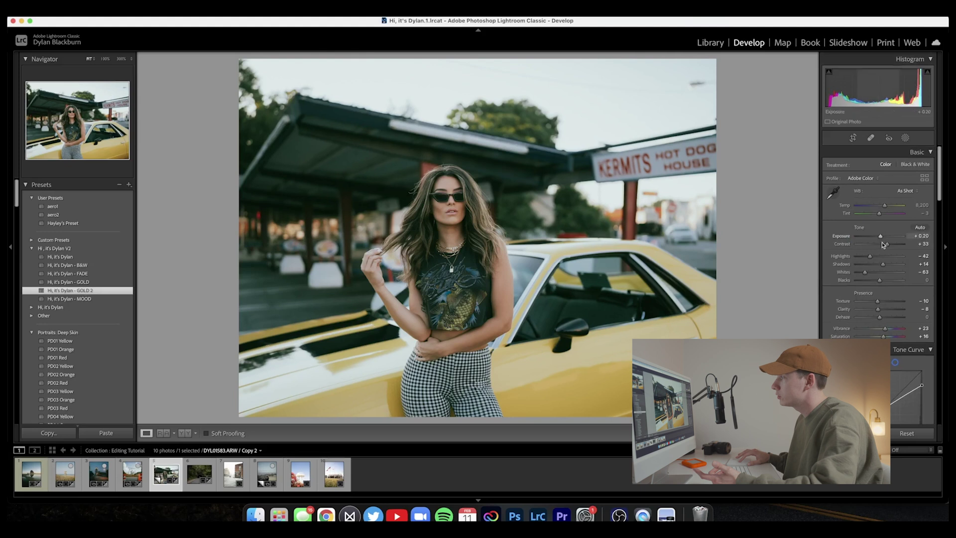
{"action": "left_click_drag", "start_coordinate": [881, 238], "coordinate": [877, 238]}
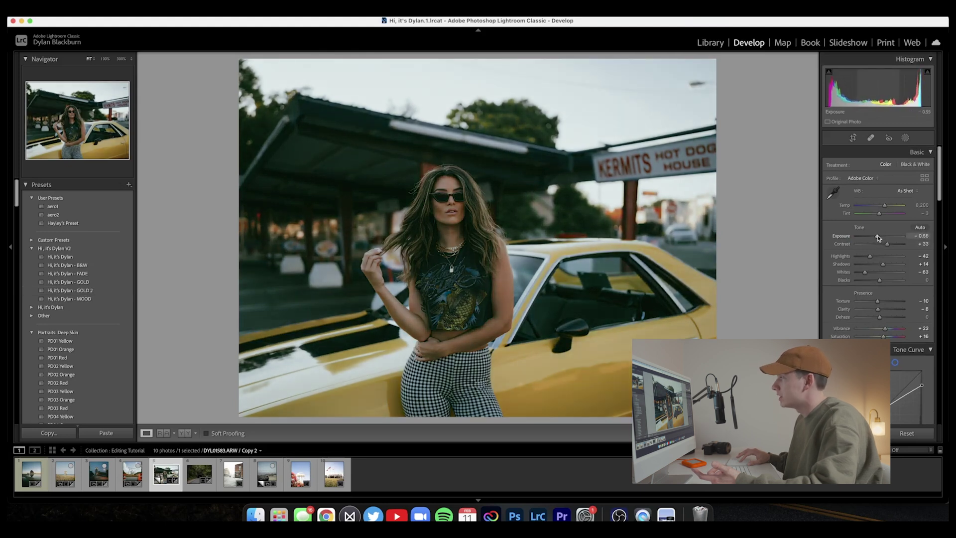
{"action": "left_click", "coordinate": [889, 265]}
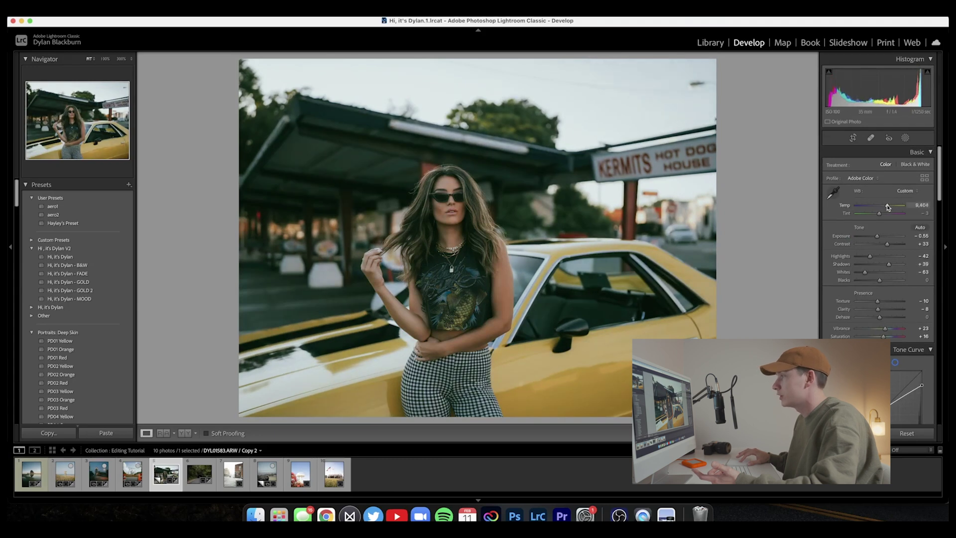
- Use HSL targeted adjustment on the yellow car to set yellow saturation to -44 and yellow luminance to -4
{"action": "scroll", "coordinate": [873, 304], "scroll_direction": "down", "scroll_amount": 10}
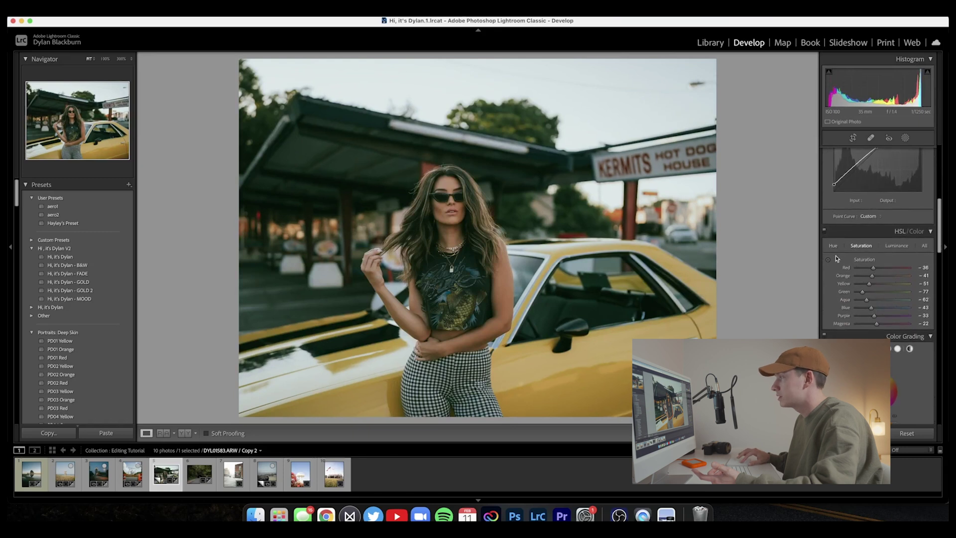
{"action": "left_click", "coordinate": [828, 259]}
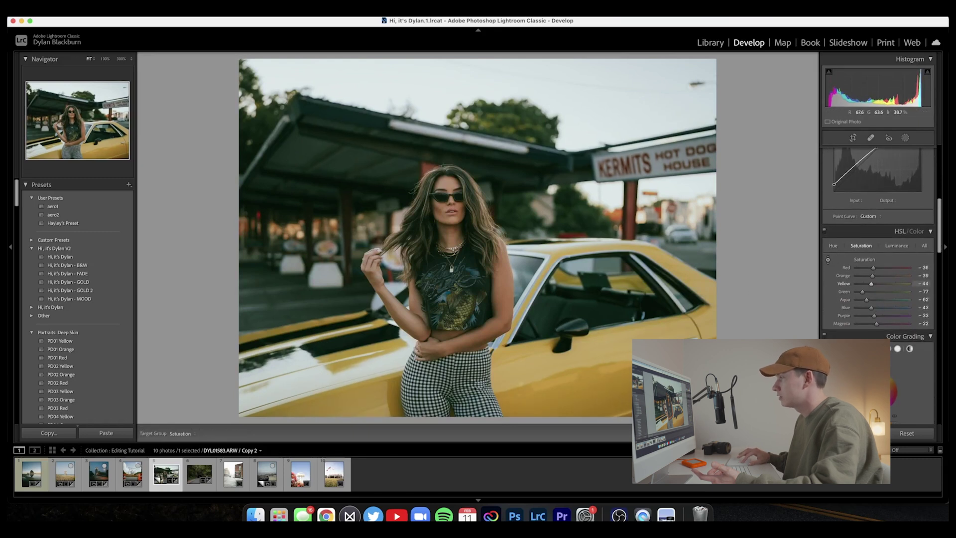
{"action": "left_click", "coordinate": [897, 246]}
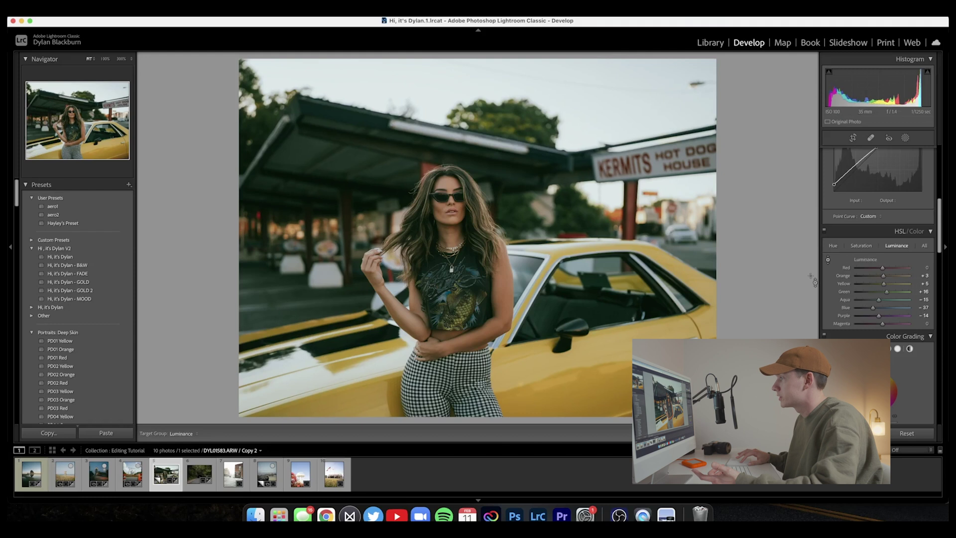
{"action": "left_click_drag", "start_coordinate": [573, 299], "coordinate": [572, 321]}
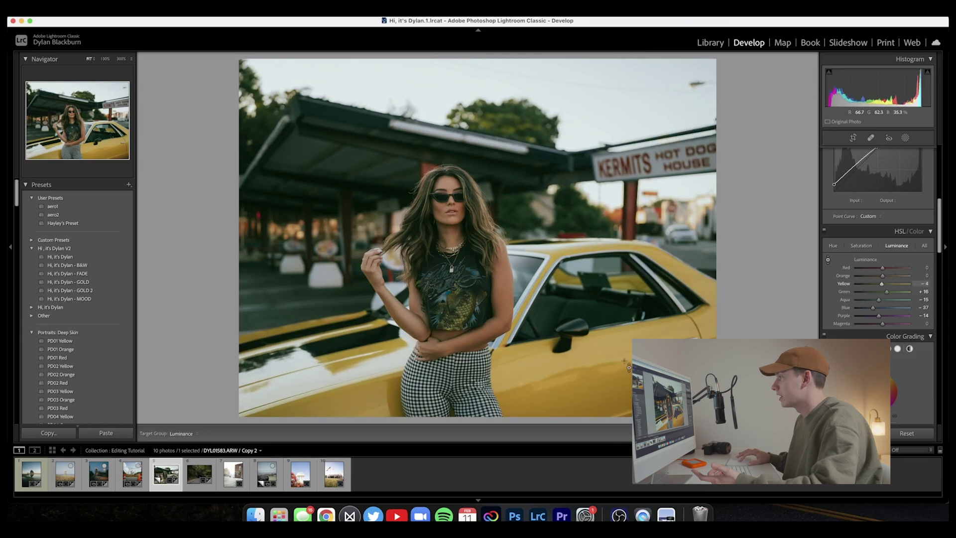
- Set Shadows to +41 on the yellow car portrait
{"action": "scroll", "coordinate": [873, 289], "scroll_direction": "up", "scroll_amount": 10}
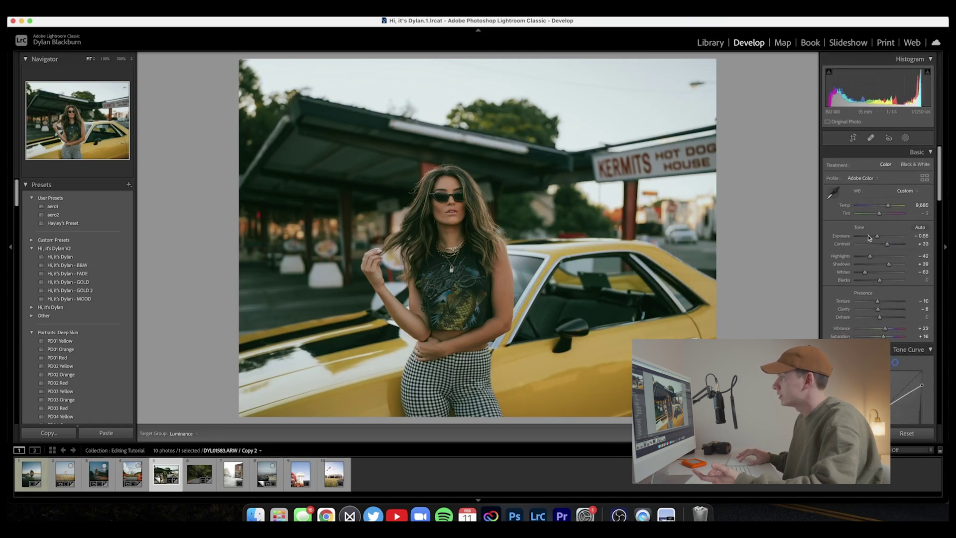
{"action": "left_click_drag", "start_coordinate": [895, 264], "coordinate": [893, 263]}
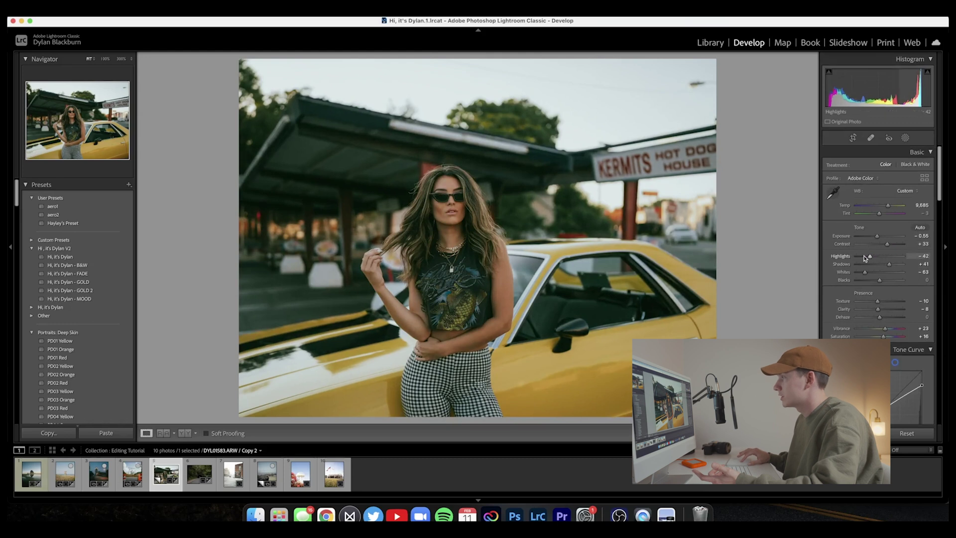
- Set Highlights to -75 and add a linear gradient from the upper-right sky to the woman with Exposure 0.69 and Temp 24
{"action": "mouse_move", "coordinate": [870, 256]}
{"action": "left_mouse_down"}
{"action": "mouse_move", "coordinate": [845, 259]}
{"action": "mouse_move", "coordinate": [861, 257]}
{"action": "left_mouse_up"}
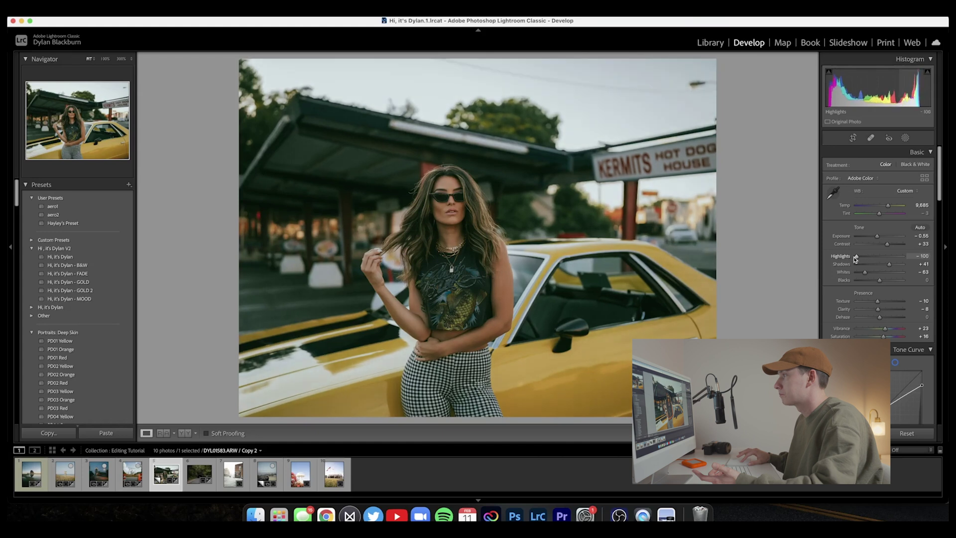
{"action": "left_click", "coordinate": [911, 141]}
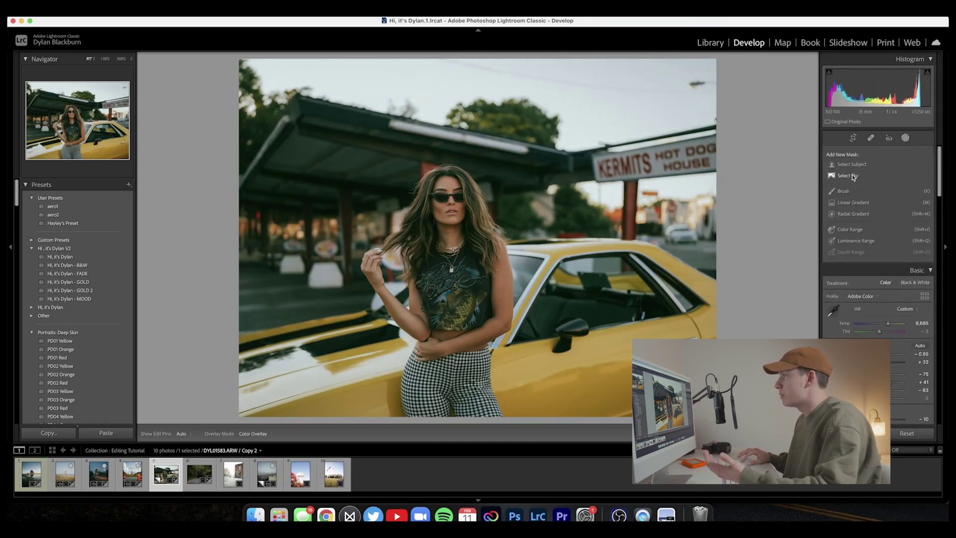
{"action": "left_click", "coordinate": [853, 203]}
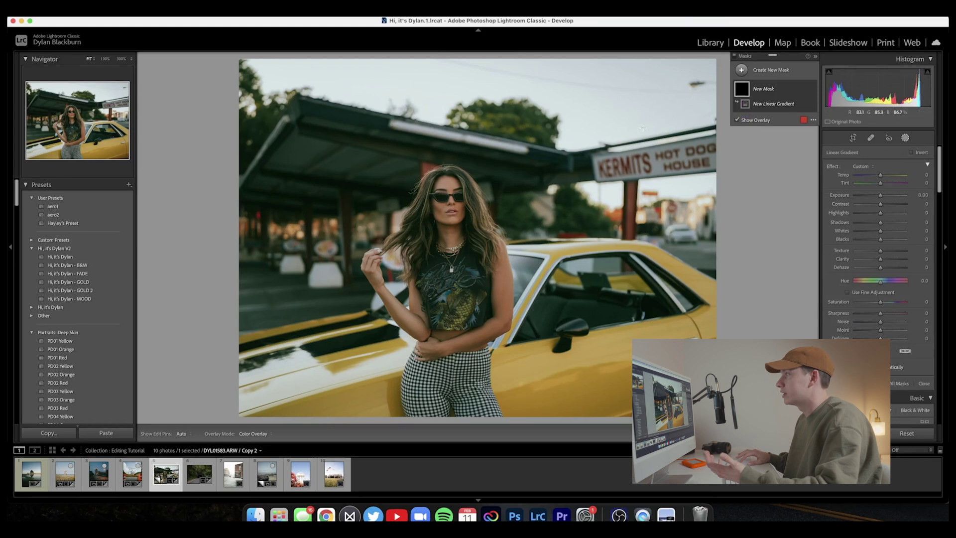
{"action": "left_click_drag", "start_coordinate": [639, 122], "coordinate": [454, 275]}
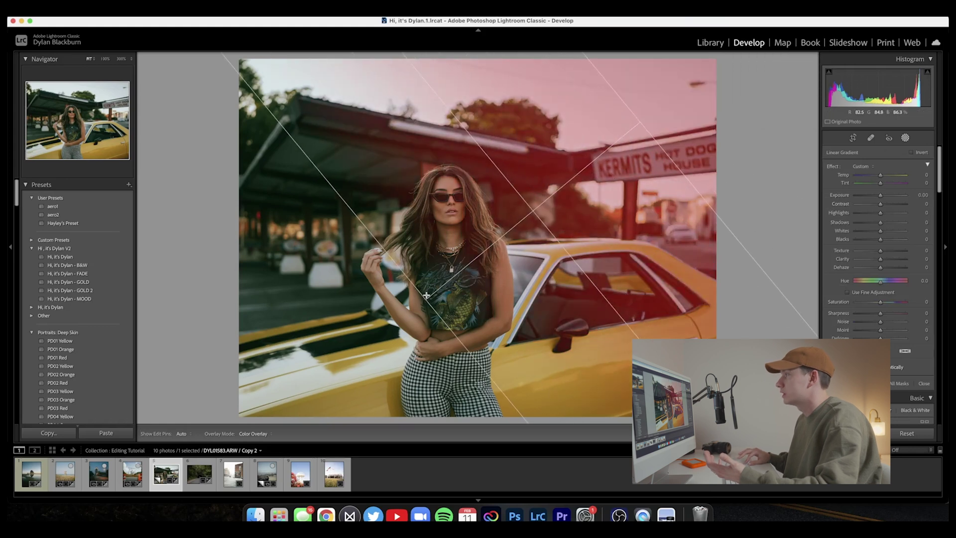
{"action": "left_click_drag", "start_coordinate": [879, 197], "coordinate": [884, 198]}
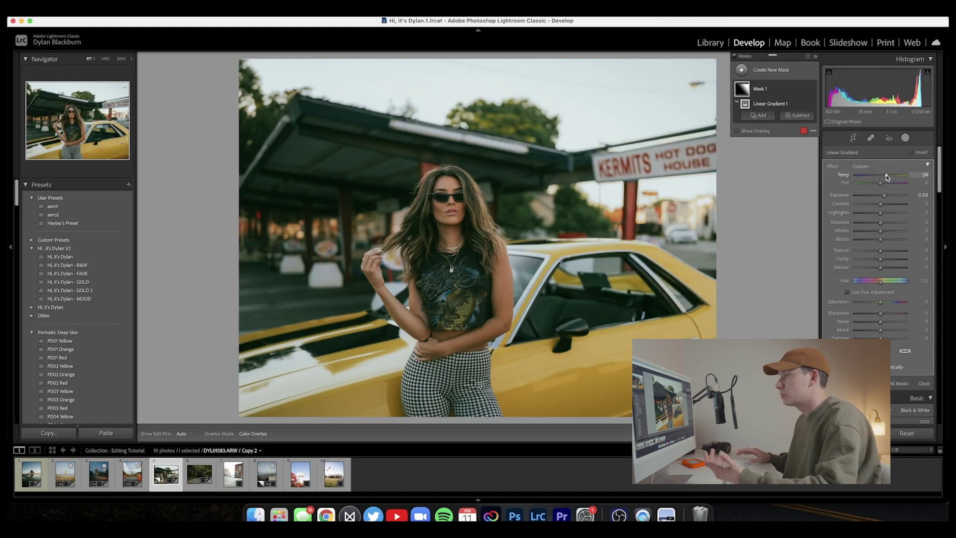
{"action": "mouse_move", "coordinate": [486, 186]}
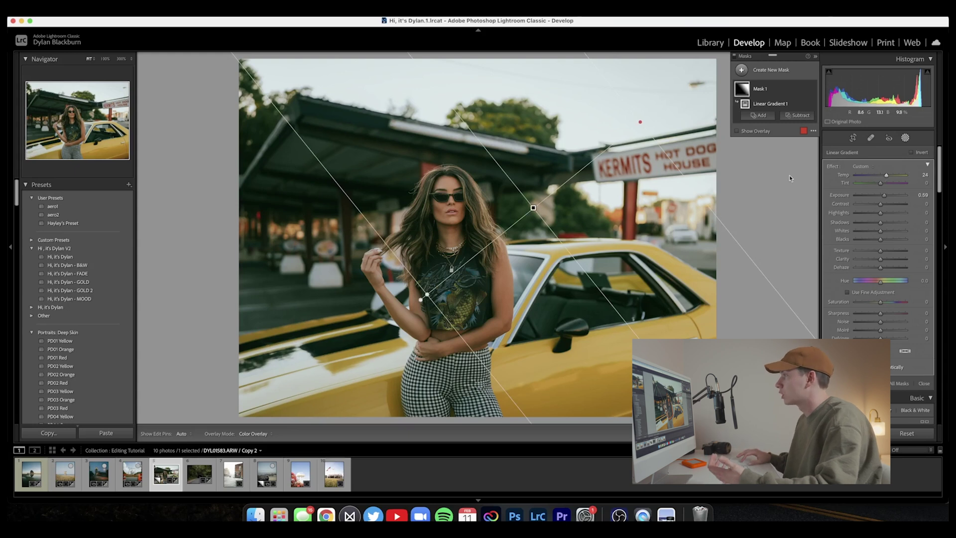
- Close masking and use HSL targeted adjustment to set orange luminance to +24 and yellow luminance to -3
{"action": "left_click", "coordinate": [905, 138]}
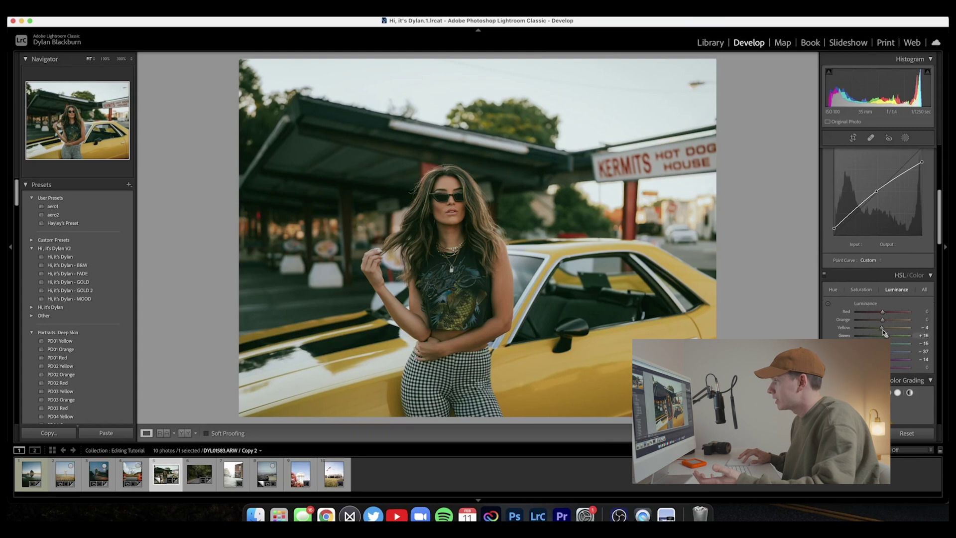
{"action": "left_click", "coordinate": [828, 304]}
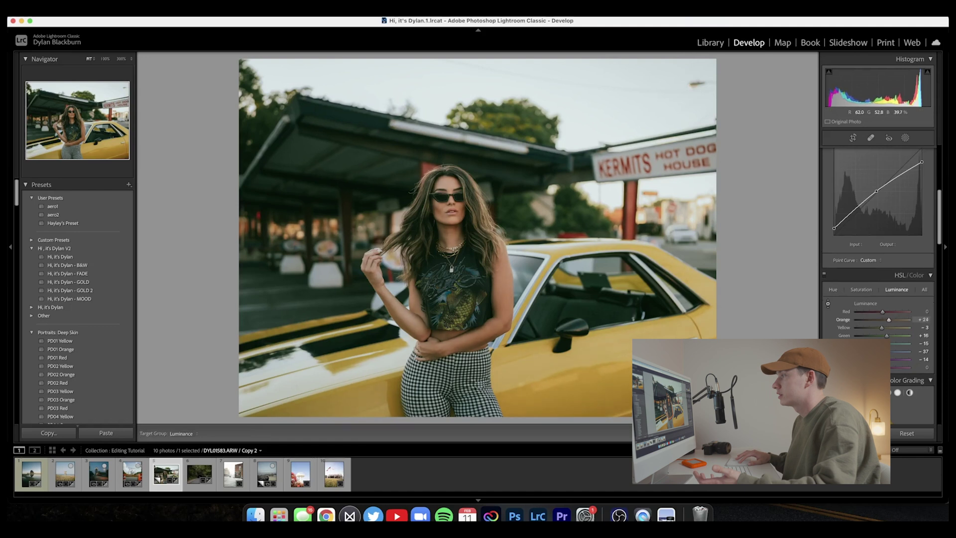
- Paint a new size 6 brush mask over the woman's hair with Texture 5, Clarity 8 and Temp 8, and adjust the mask's Exposure
{"action": "left_click", "coordinate": [905, 137]}
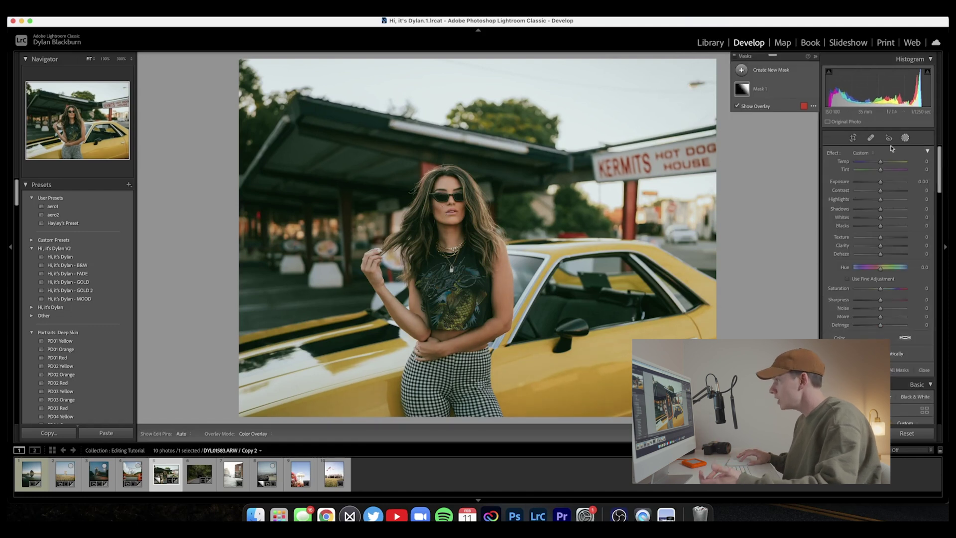
{"action": "left_click", "coordinate": [780, 72]}
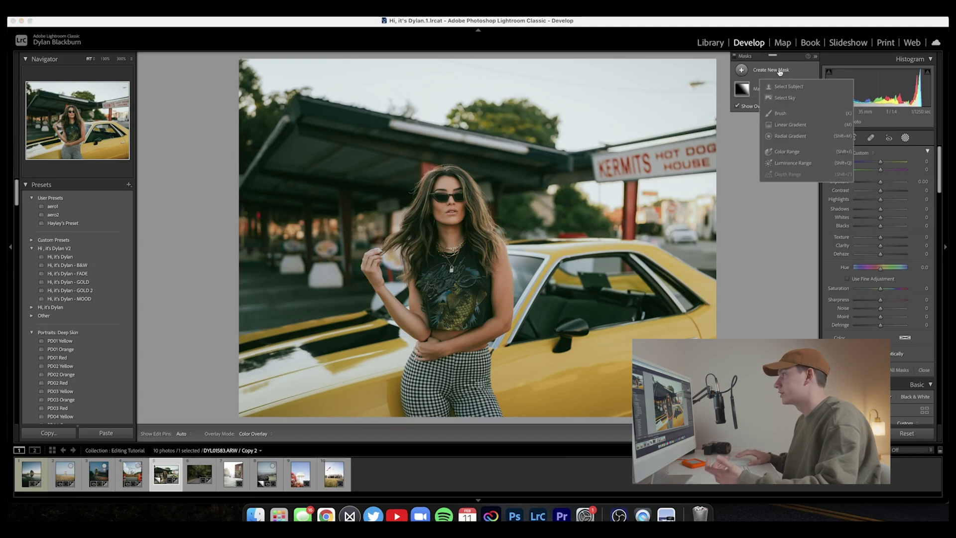
{"action": "left_click", "coordinate": [793, 118]}
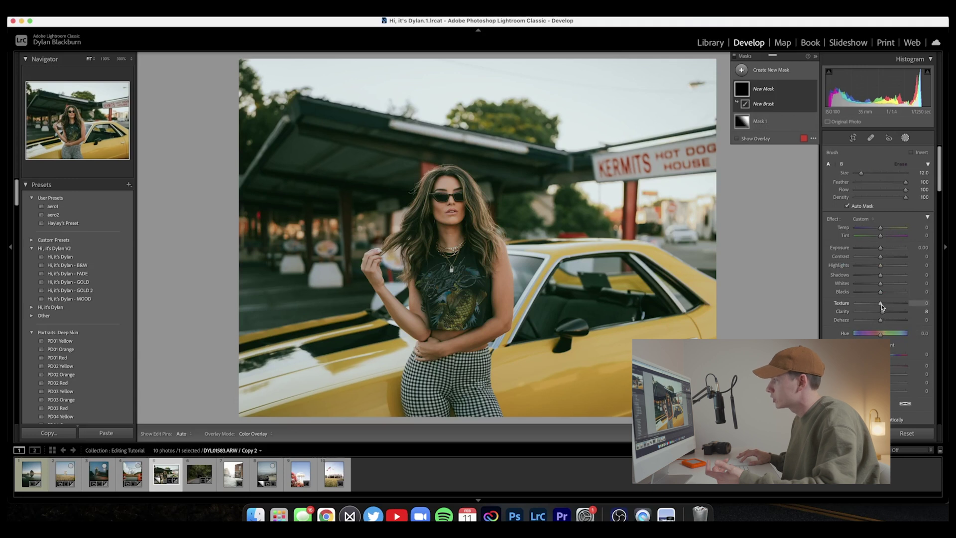
{"action": "left_click_drag", "start_coordinate": [883, 307], "coordinate": [884, 307]}
{"action": "scroll", "coordinate": [482, 224], "scroll_direction": "down", "scroll_amount": 1}
{"action": "scroll", "coordinate": [483, 224], "scroll_direction": "down", "scroll_amount": 8}
{"action": "key", "text": "h"}
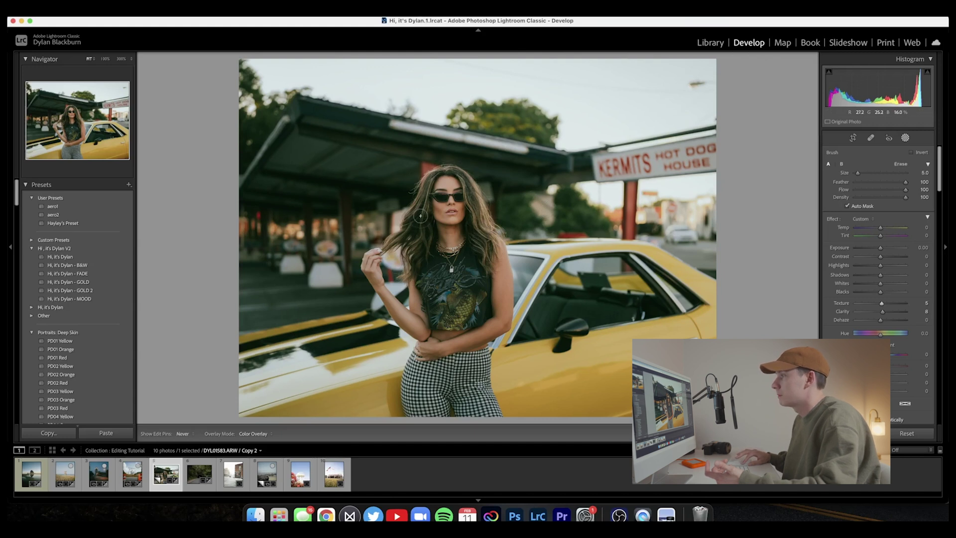
{"action": "key", "text": "h"}
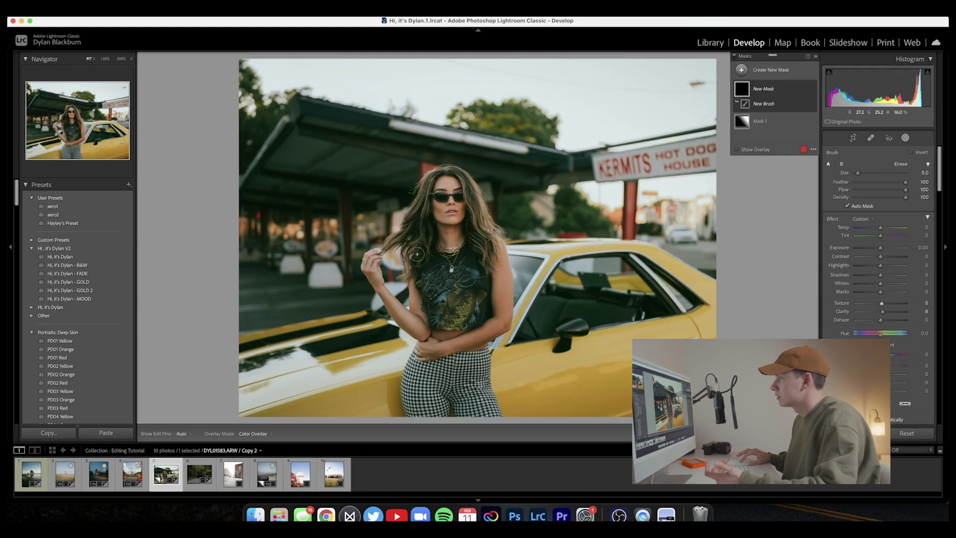
{"action": "left_click_drag", "start_coordinate": [880, 228], "coordinate": [886, 229]}
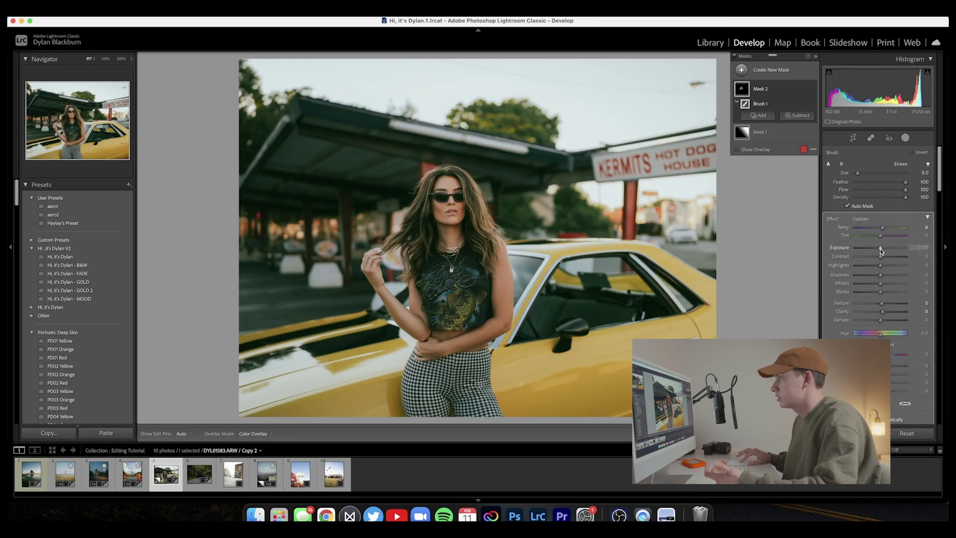
{"action": "left_click_drag", "start_coordinate": [879, 250], "coordinate": [880, 251]}
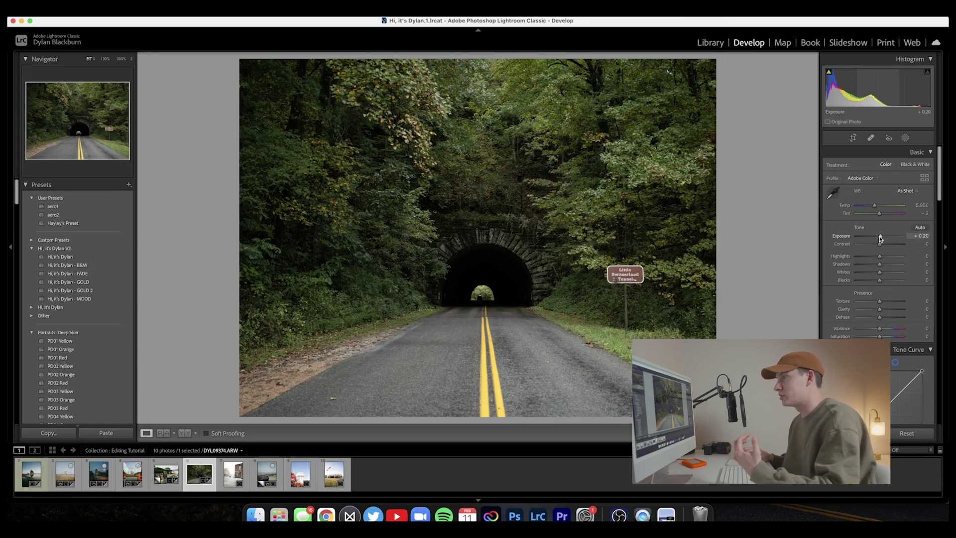
- Set the tunnel photo's Exposure to -0.65 and add a linear gradient from the treetops down to the road with mask Exposure 1.36
{"action": "left_click_drag", "start_coordinate": [880, 239], "coordinate": [876, 238]}
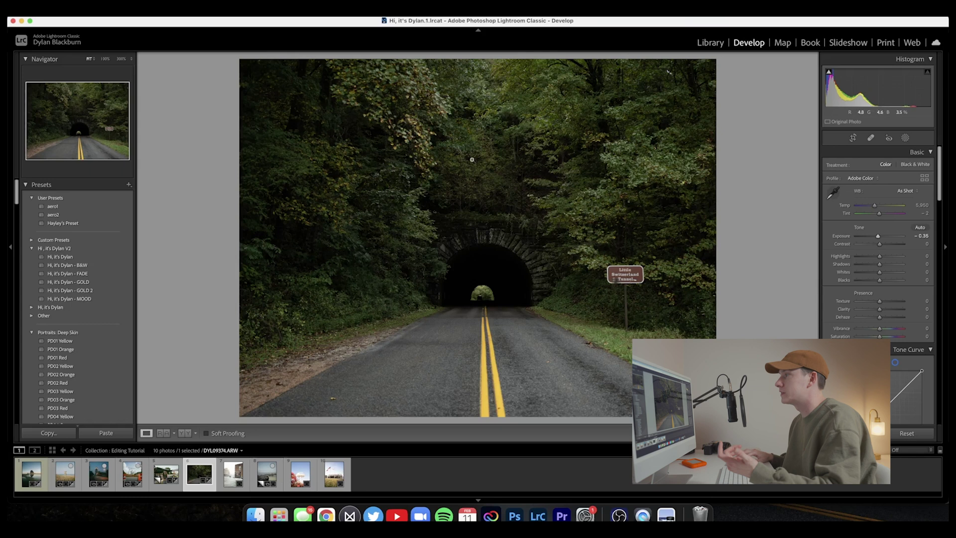
{"action": "left_click_drag", "start_coordinate": [878, 238], "coordinate": [877, 238]}
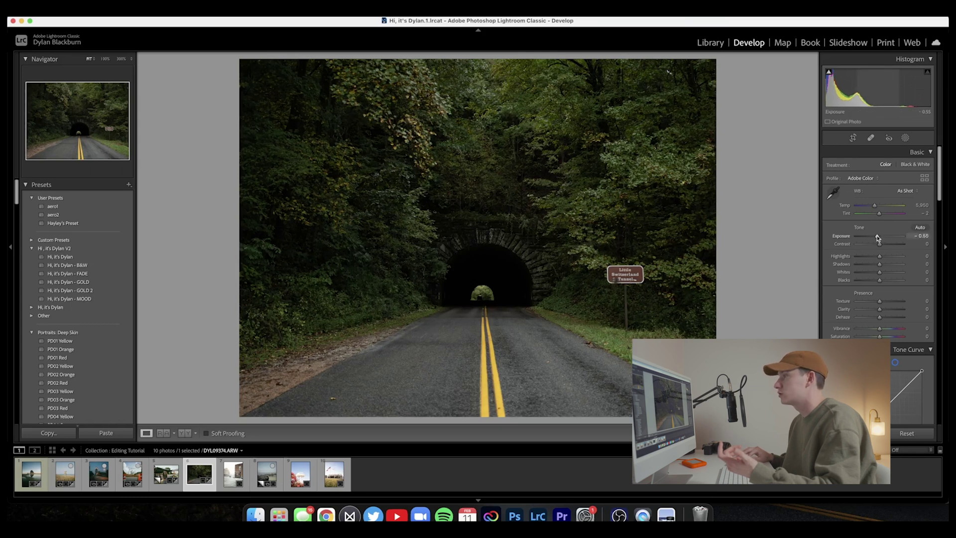
{"action": "left_click", "coordinate": [905, 137]}
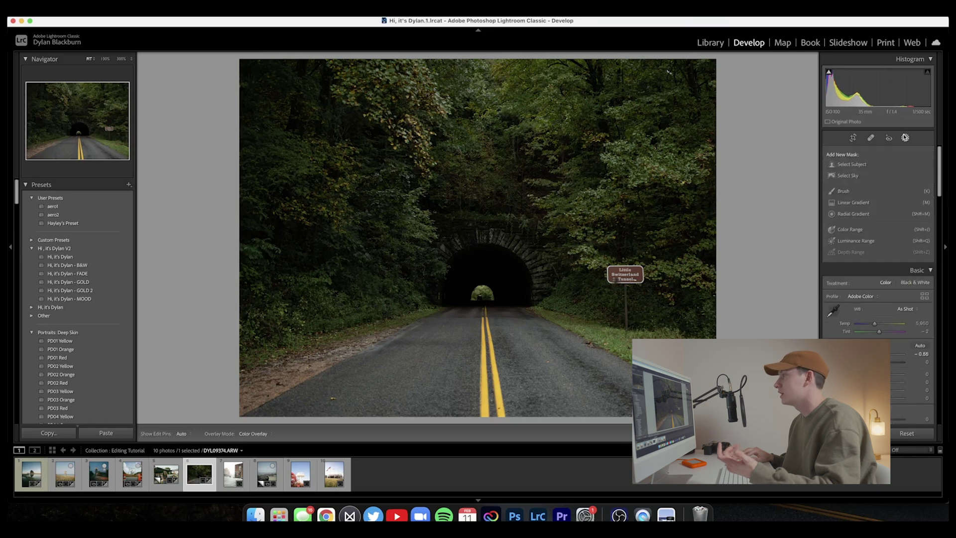
{"action": "left_click", "coordinate": [856, 202]}
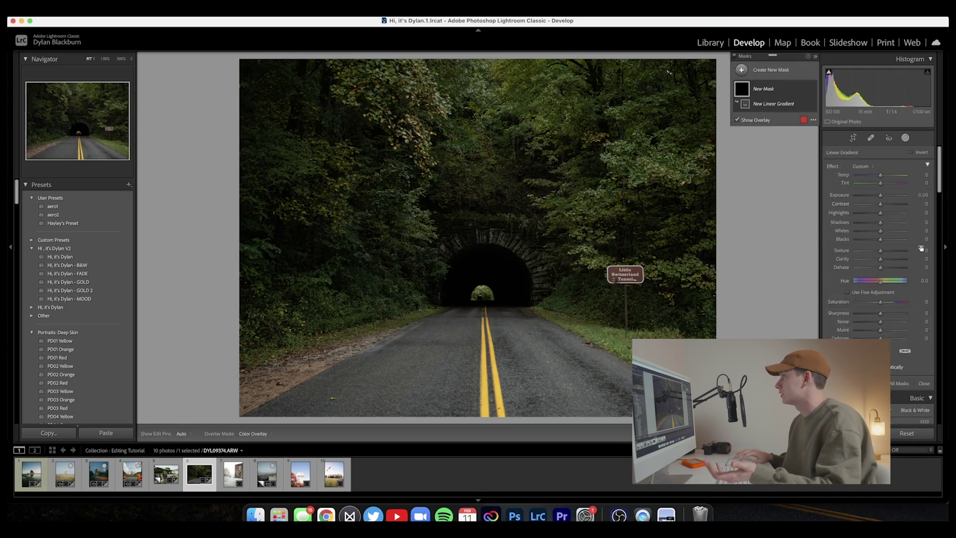
{"action": "left_click", "coordinate": [880, 200]}
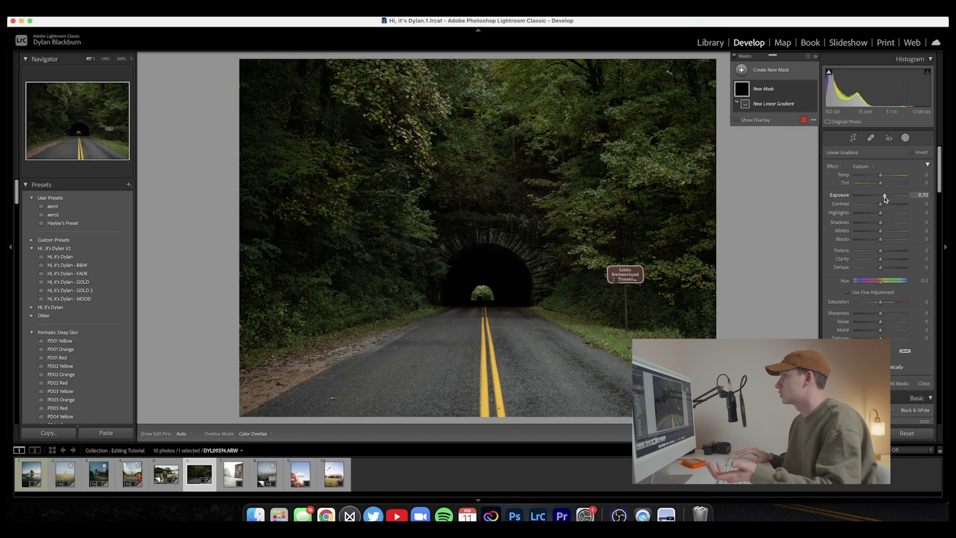
{"action": "left_click_drag", "start_coordinate": [485, 113], "coordinate": [496, 411]}
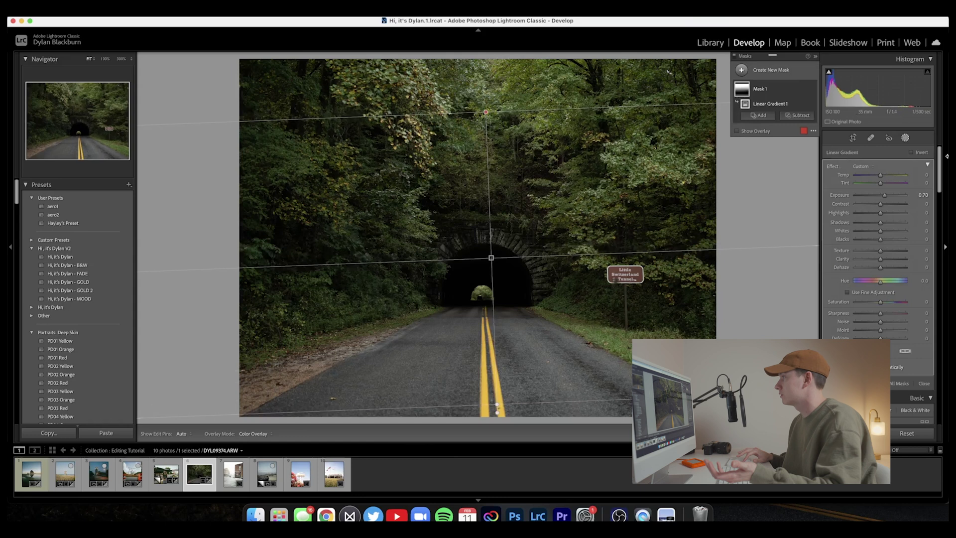
{"action": "left_click_drag", "start_coordinate": [884, 197], "coordinate": [888, 197]}
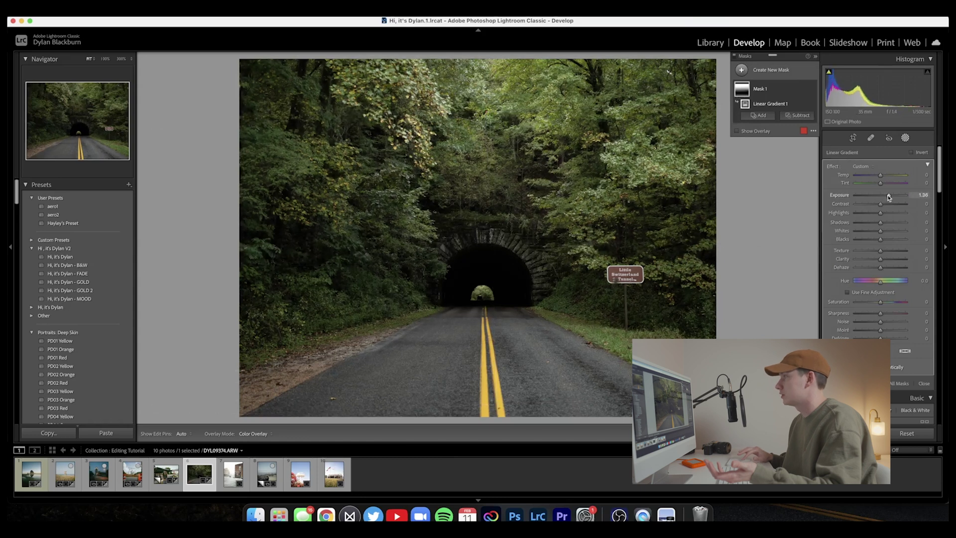
- Subtract the trees on both sides of the tunnel from the gradient mask with a size 18 brush, and close masking
{"action": "left_click", "coordinate": [794, 116]}
{"action": "left_click", "coordinate": [802, 164]}
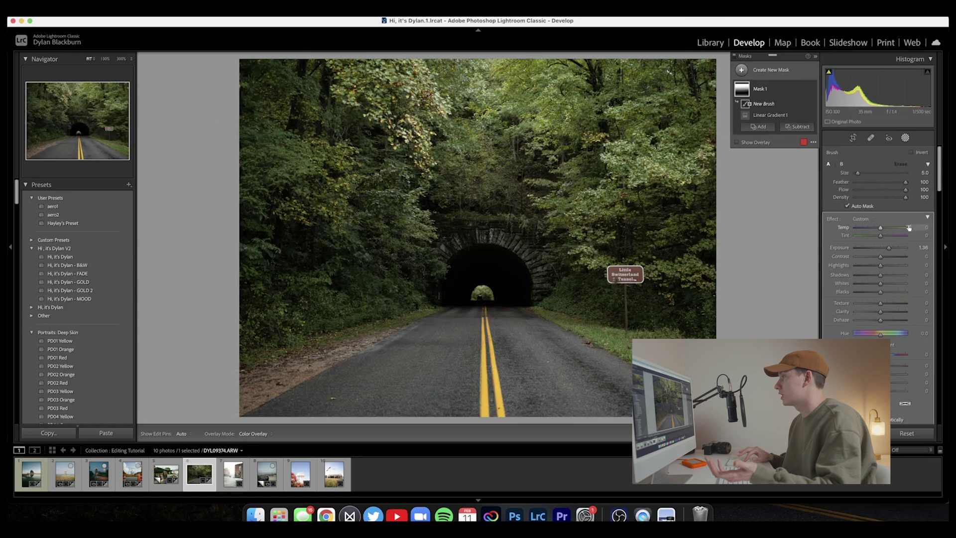
{"action": "scroll", "coordinate": [701, 121], "scroll_direction": "up", "scroll_amount": 4}
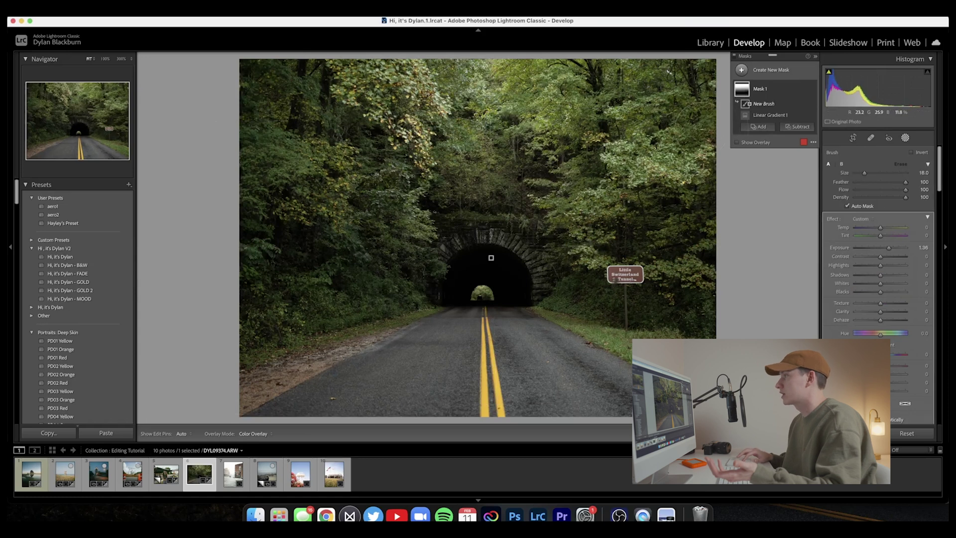
{"action": "key", "text": "h"}
{"action": "mouse_move", "coordinate": [694, 115]}
{"action": "left_mouse_down"}
{"action": "mouse_move", "coordinate": [657, 65]}
{"action": "mouse_move", "coordinate": [691, 211]}
{"action": "mouse_move", "coordinate": [657, 76]}
{"action": "mouse_move", "coordinate": [616, 64]}
{"action": "mouse_move", "coordinate": [691, 116]}
{"action": "mouse_move", "coordinate": [704, 187]}
{"action": "mouse_move", "coordinate": [678, 322]}
{"action": "mouse_move", "coordinate": [662, 231]}
{"action": "mouse_move", "coordinate": [650, 306]}
{"action": "mouse_move", "coordinate": [580, 304]}
{"action": "left_mouse_up"}
{"action": "left_click_drag", "start_coordinate": [313, 82], "coordinate": [326, 149]}
{"action": "mouse_move", "coordinate": [356, 198]}
{"action": "left_mouse_down"}
{"action": "mouse_move", "coordinate": [263, 149]}
{"action": "mouse_move", "coordinate": [262, 224]}
{"action": "mouse_move", "coordinate": [264, 125]}
{"action": "mouse_move", "coordinate": [332, 142]}
{"action": "mouse_move", "coordinate": [353, 226]}
{"action": "mouse_move", "coordinate": [331, 262]}
{"action": "left_mouse_up"}
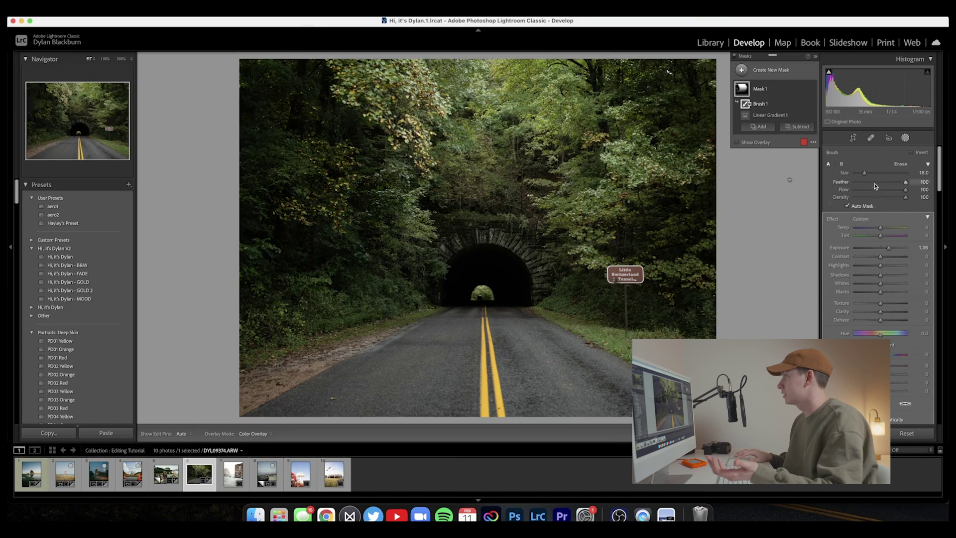
{"action": "left_click", "coordinate": [904, 137]}
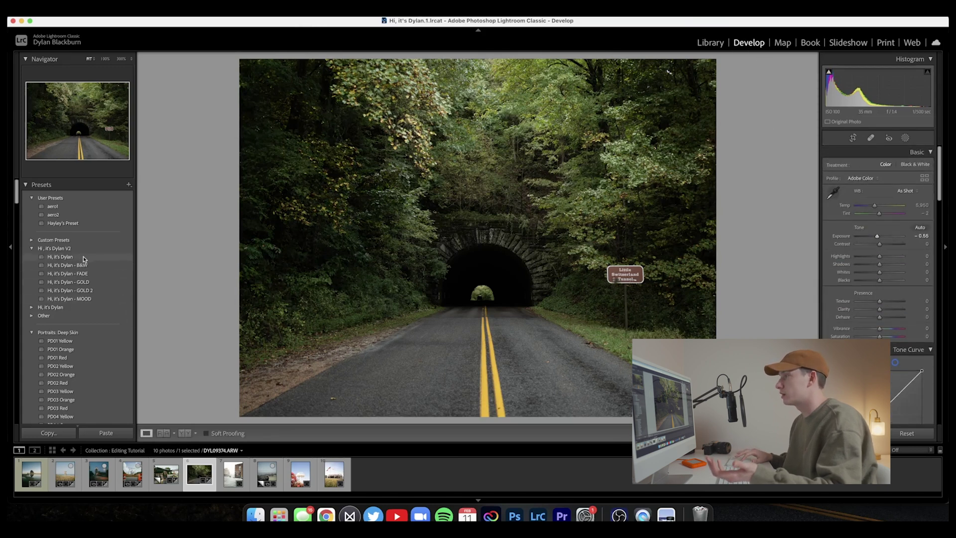
- Compare several Hi, it's Dylan V2 presets on the tunnel photo and apply GOLD 2
{"action": "left_click", "coordinate": [83, 282]}
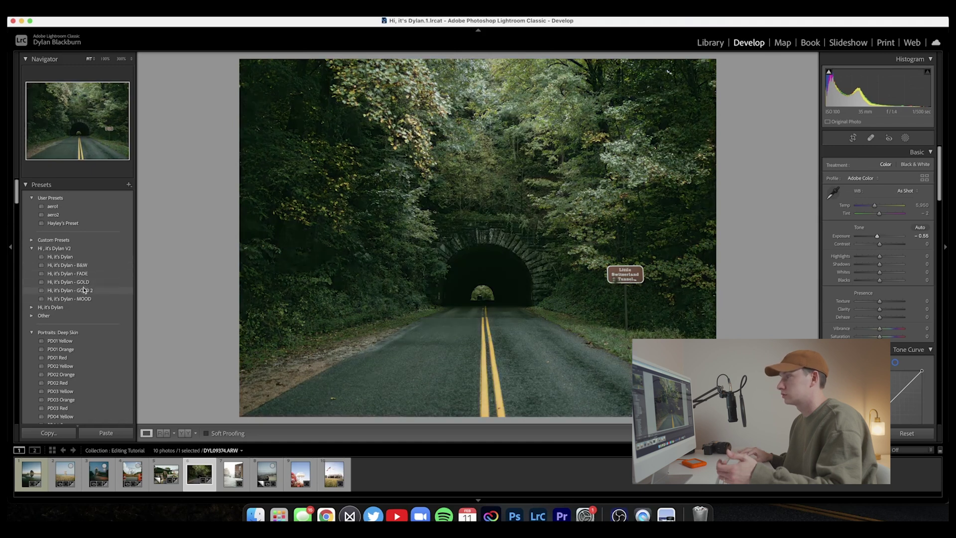
{"action": "left_click", "coordinate": [84, 290]}
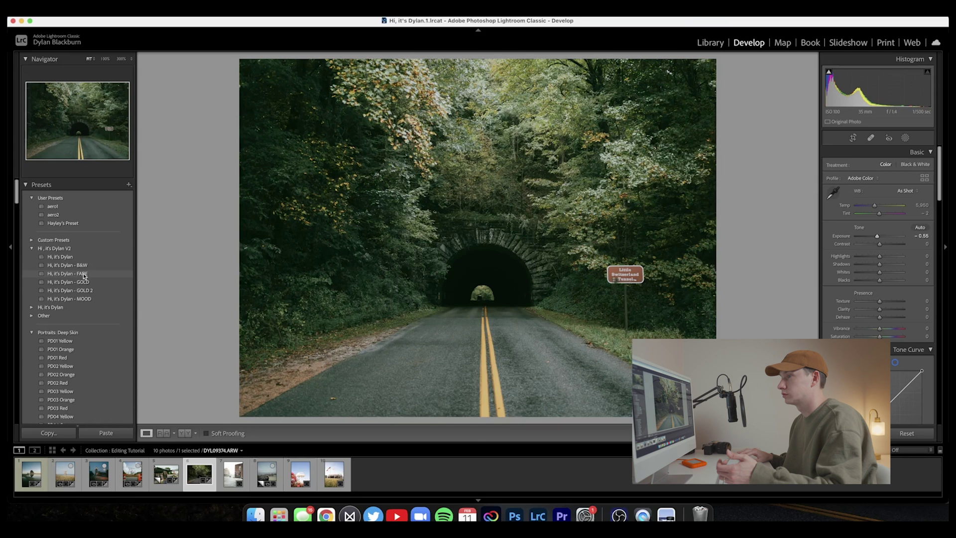
{"action": "left_click", "coordinate": [82, 273]}
{"action": "left_click", "coordinate": [83, 258]}
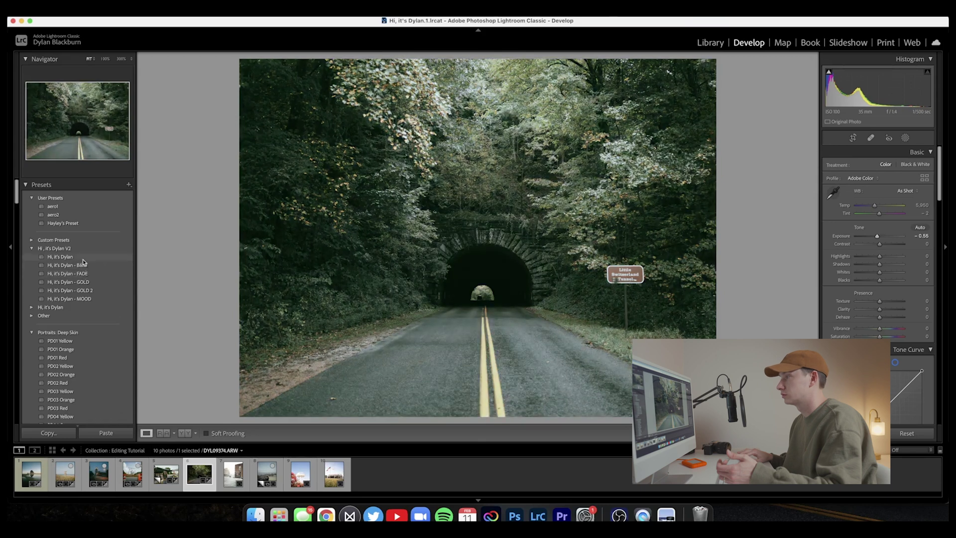
{"action": "left_click", "coordinate": [83, 290]}
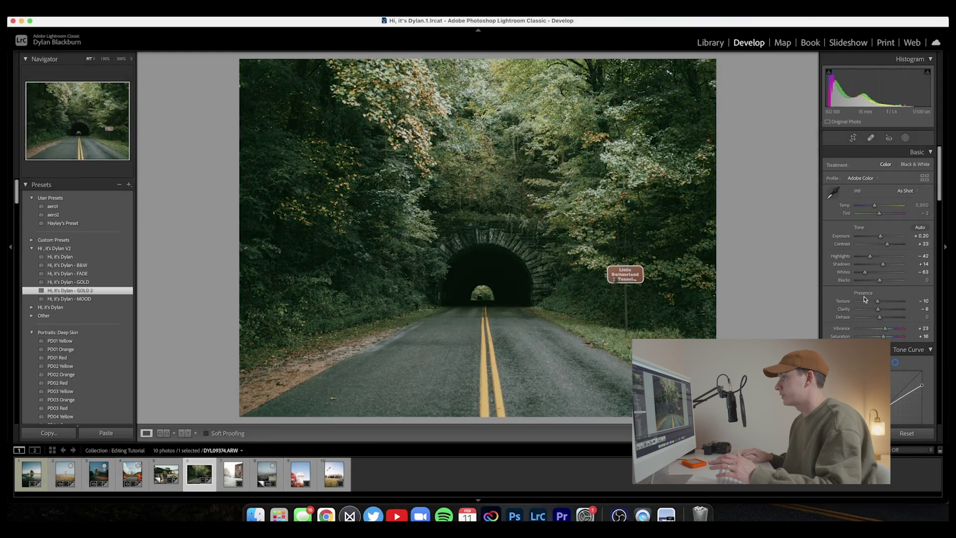
- In HSL, set green luminance to -40, yellow saturation to -36 and green saturation to -56, using targeted adjustment for saturation
{"action": "scroll", "coordinate": [865, 299], "scroll_direction": "down", "scroll_amount": 8}
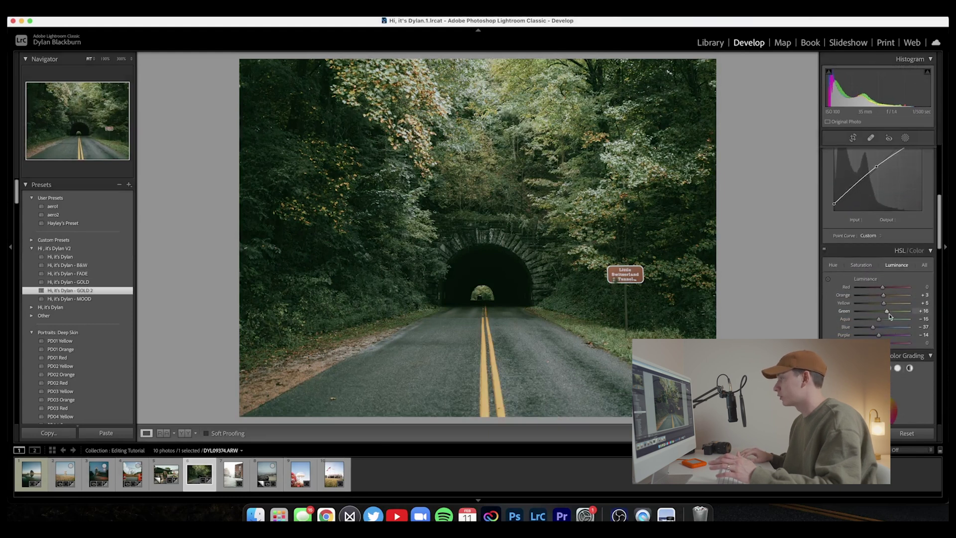
{"action": "left_click", "coordinate": [860, 265]}
{"action": "left_click_drag", "start_coordinate": [858, 314], "coordinate": [864, 312]}
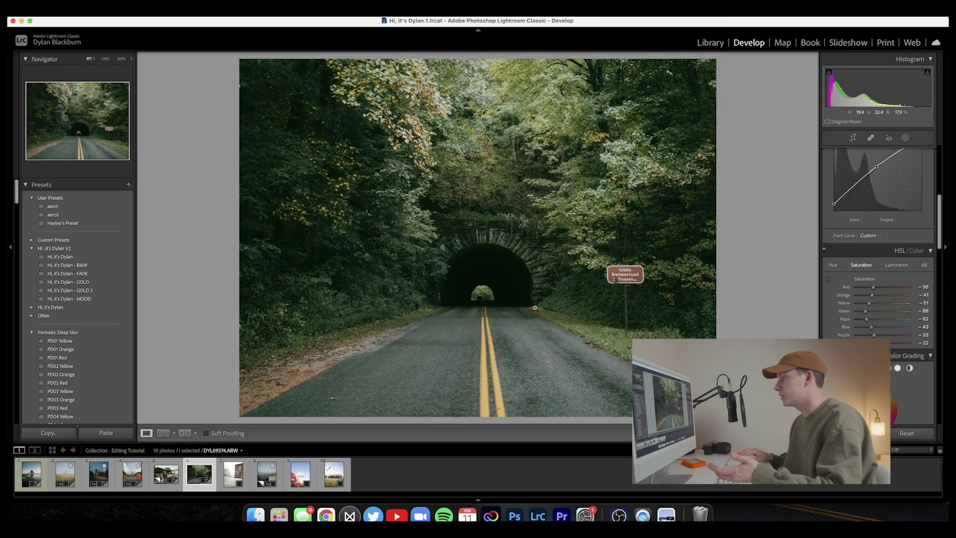
{"action": "left_click", "coordinate": [895, 265]}
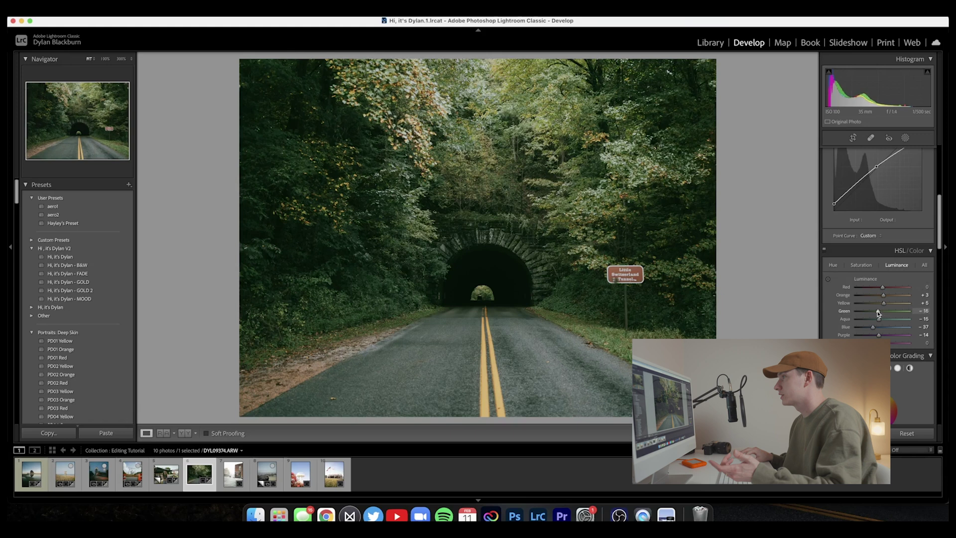
{"action": "left_click", "coordinate": [868, 265]}
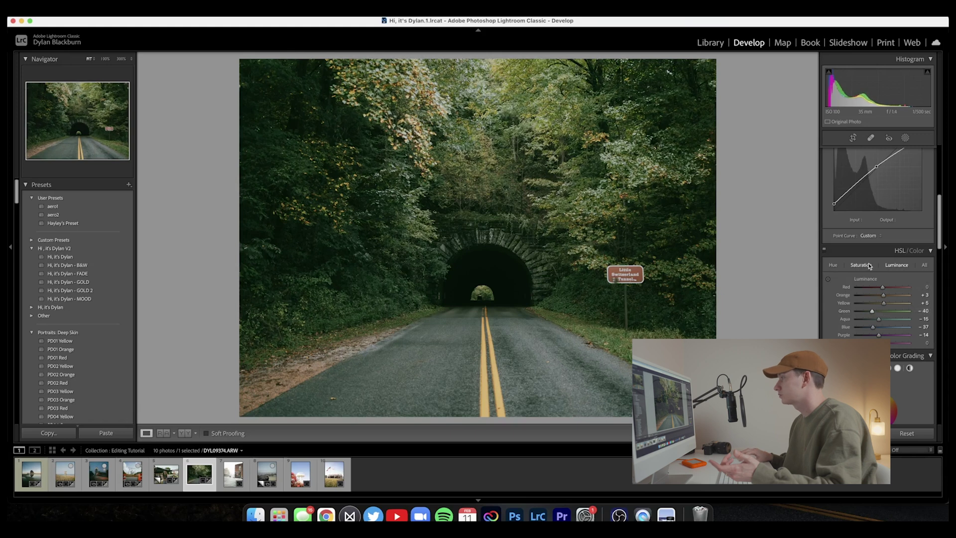
{"action": "left_click", "coordinate": [827, 280]}
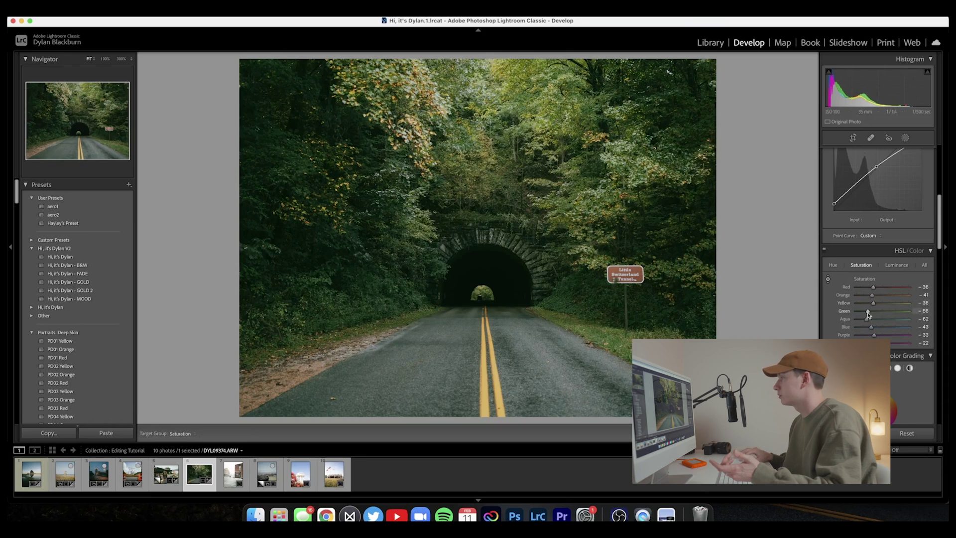
- Lower the green saturation of the tunnel photo slightly further
{"action": "left_click_drag", "start_coordinate": [865, 313], "coordinate": [861, 313]}
{"action": "scroll", "coordinate": [876, 249], "scroll_direction": "up", "scroll_amount": 10}
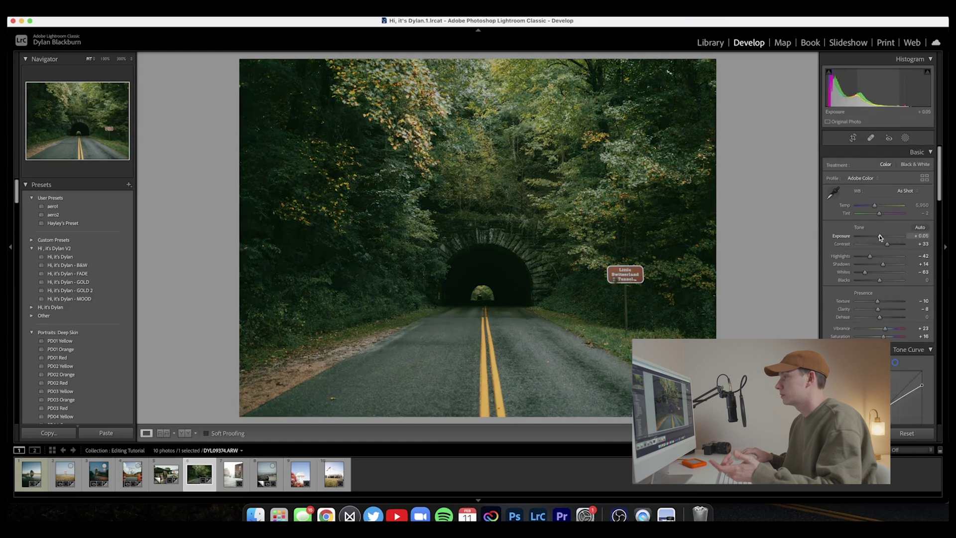
- Create a brush mask with size 16, Exposure -0.35, Clarity 15, Texture 6 and Temp 10 for the tunnel photo's road
{"action": "left_click", "coordinate": [904, 137]}
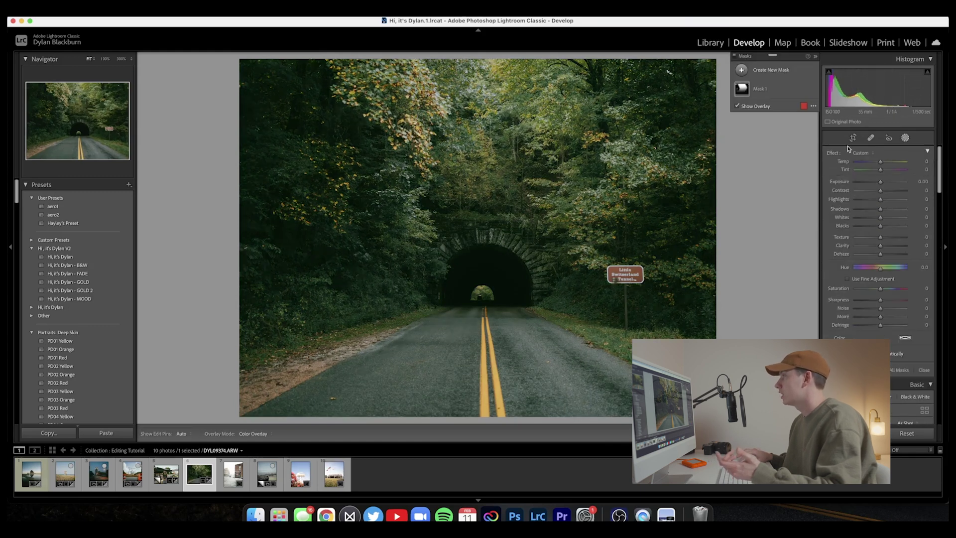
{"action": "left_click", "coordinate": [778, 72]}
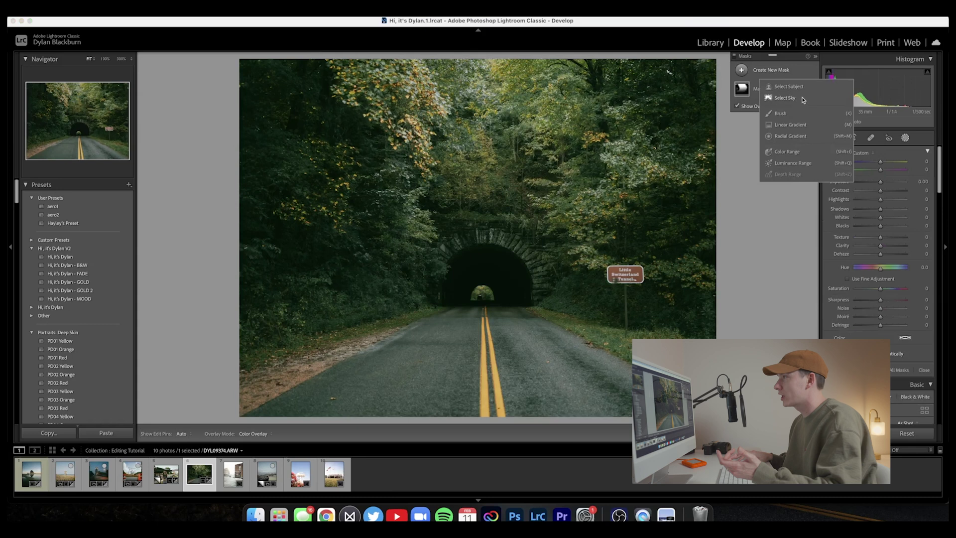
{"action": "left_click", "coordinate": [799, 100]}
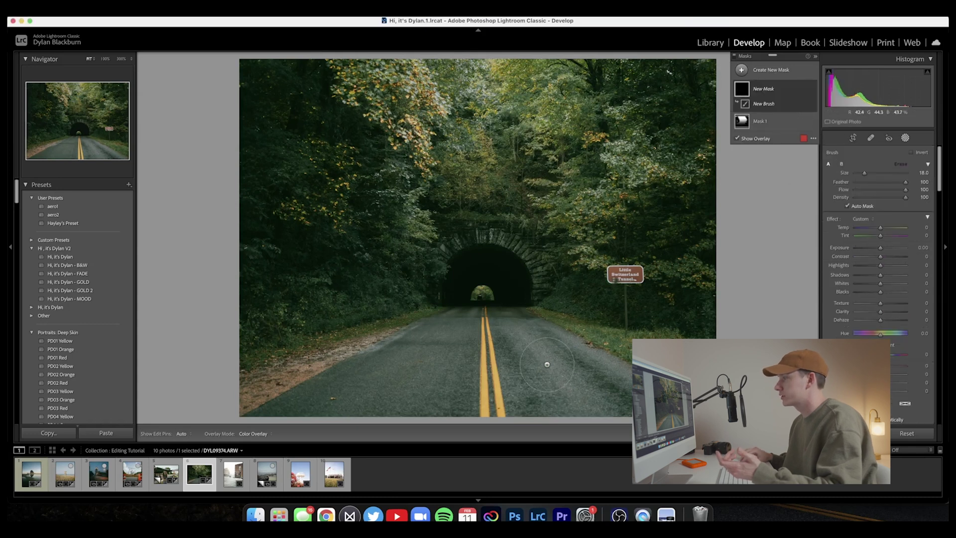
{"action": "key", "text": "bracketleft"}
{"action": "key", "text": "o"}
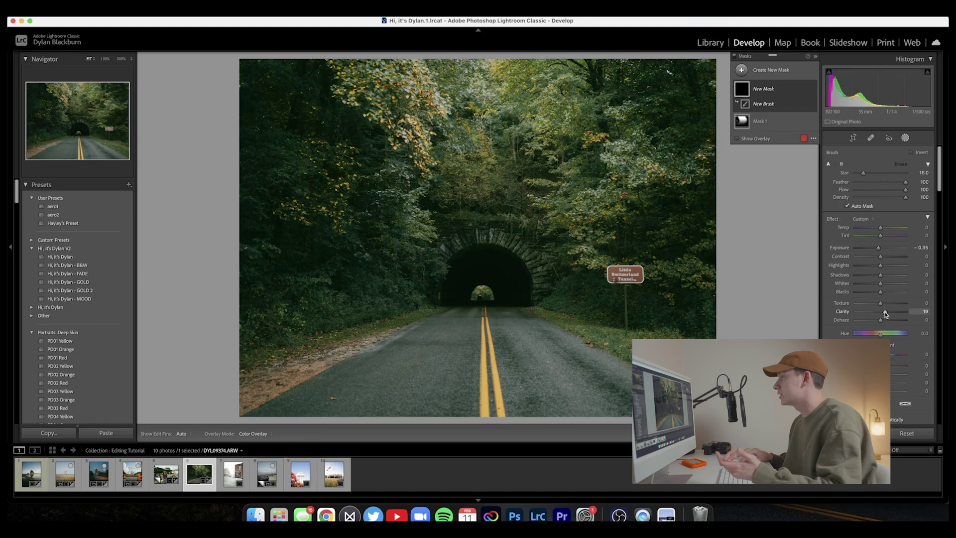
{"action": "left_click_drag", "start_coordinate": [880, 303], "coordinate": [881, 303]}
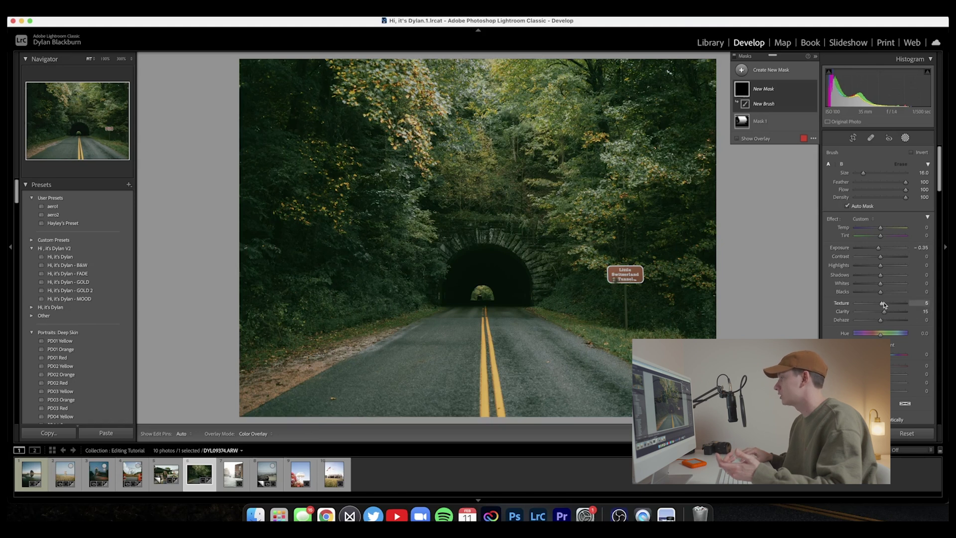
{"action": "left_click_drag", "start_coordinate": [879, 228], "coordinate": [882, 228]}
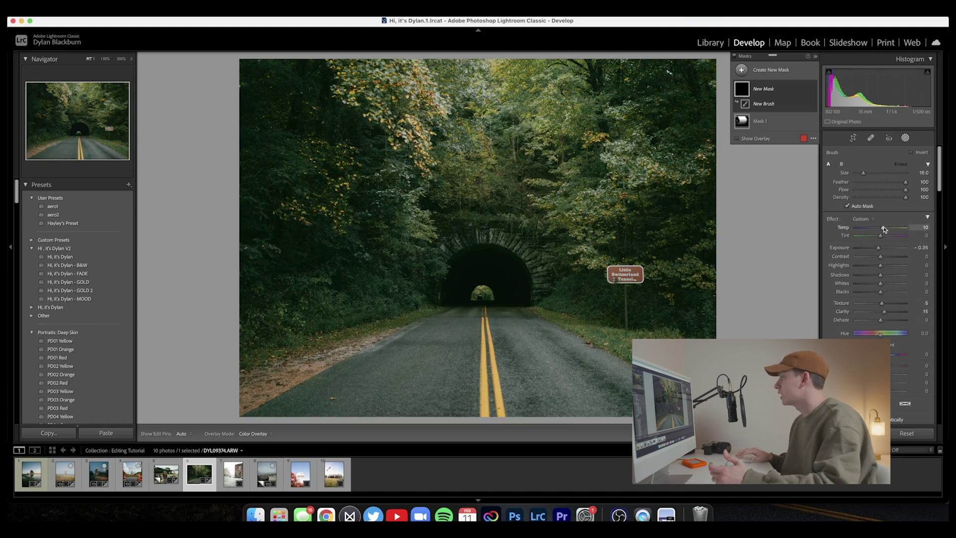
- Paint the brush mask over the road, set its Exposure to -0.74 and Clarity to 36, and close masking
{"action": "key", "text": "h"}
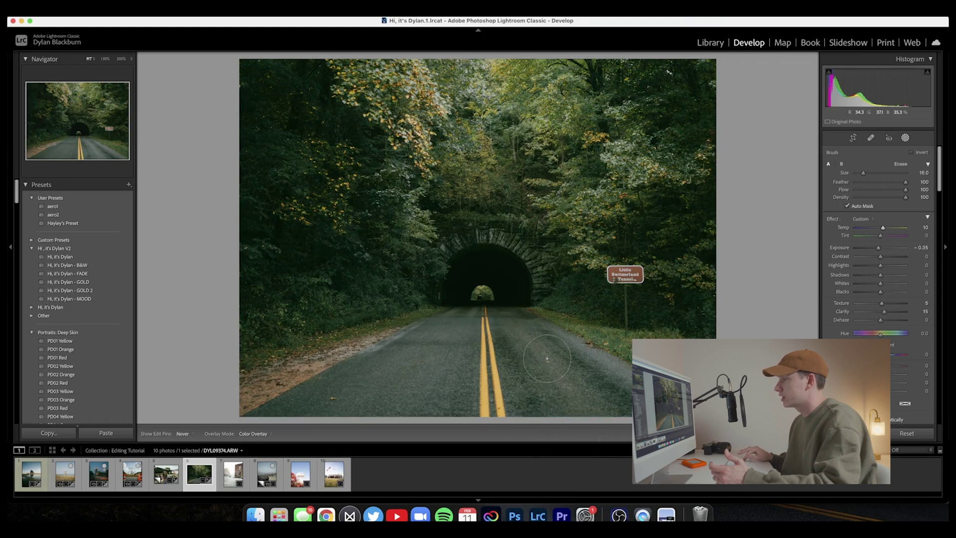
{"action": "key", "text": "h"}
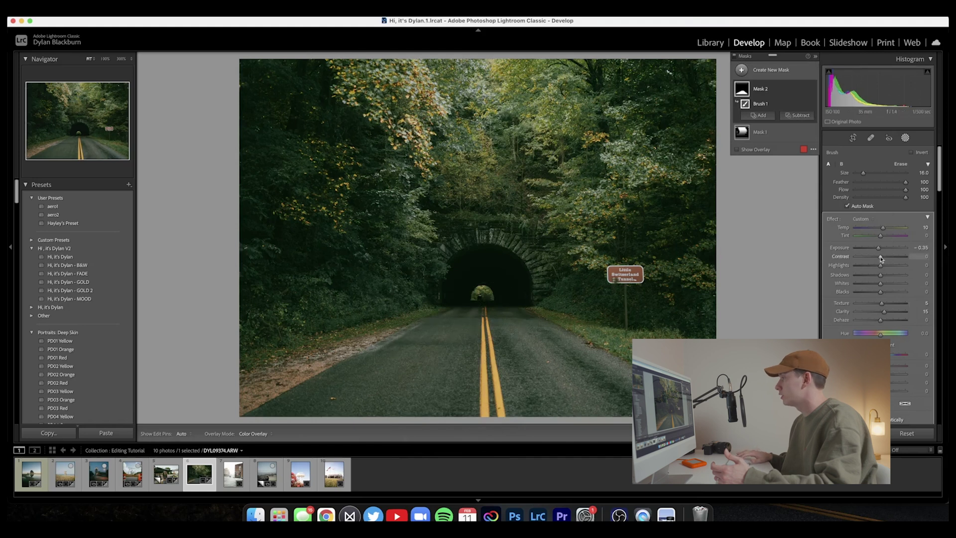
{"action": "left_click_drag", "start_coordinate": [877, 249], "coordinate": [876, 251]}
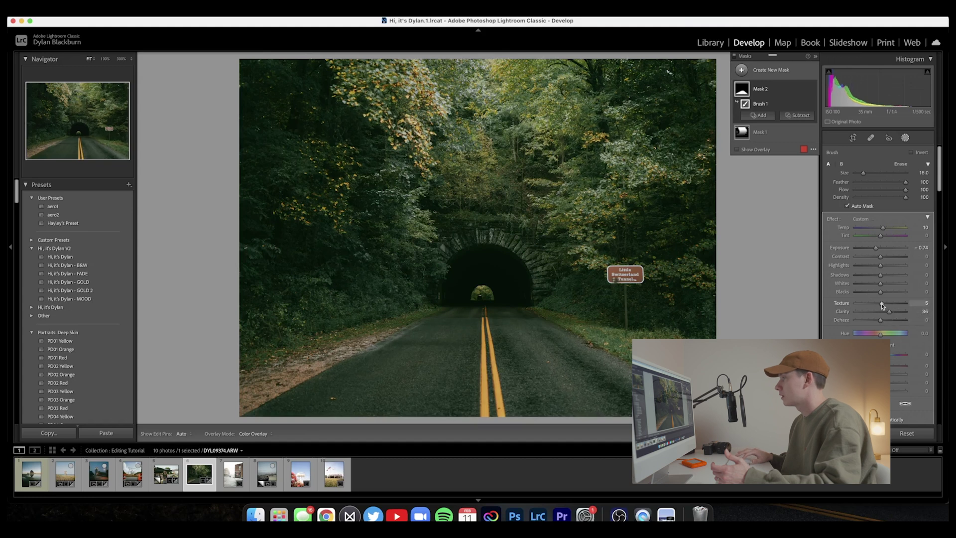
{"action": "left_click", "coordinate": [905, 137]}
- Add a radial gradient mask around the light at the tunnel's far end with Exposure 0.80, and close masking
{"action": "left_click", "coordinate": [905, 138]}
{"action": "left_click", "coordinate": [780, 71]}
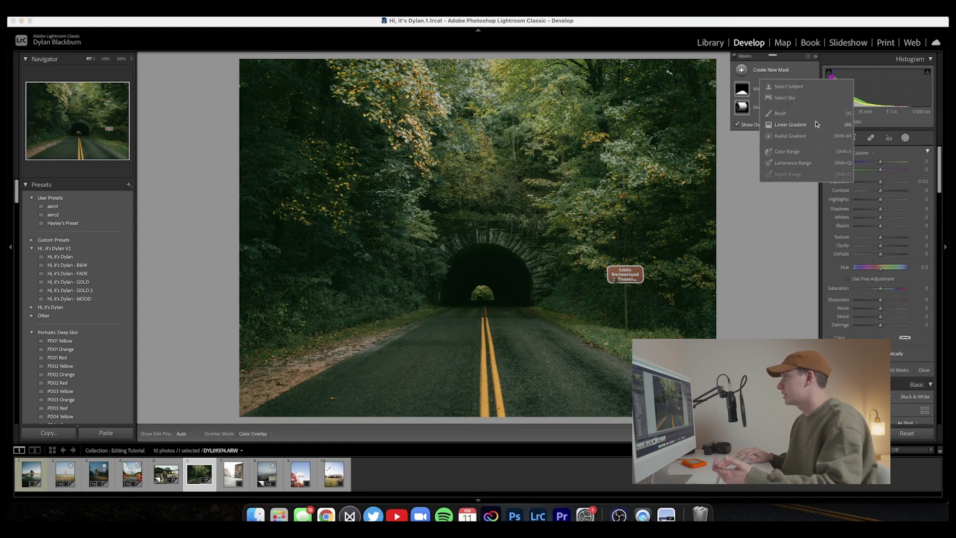
{"action": "left_click", "coordinate": [810, 136]}
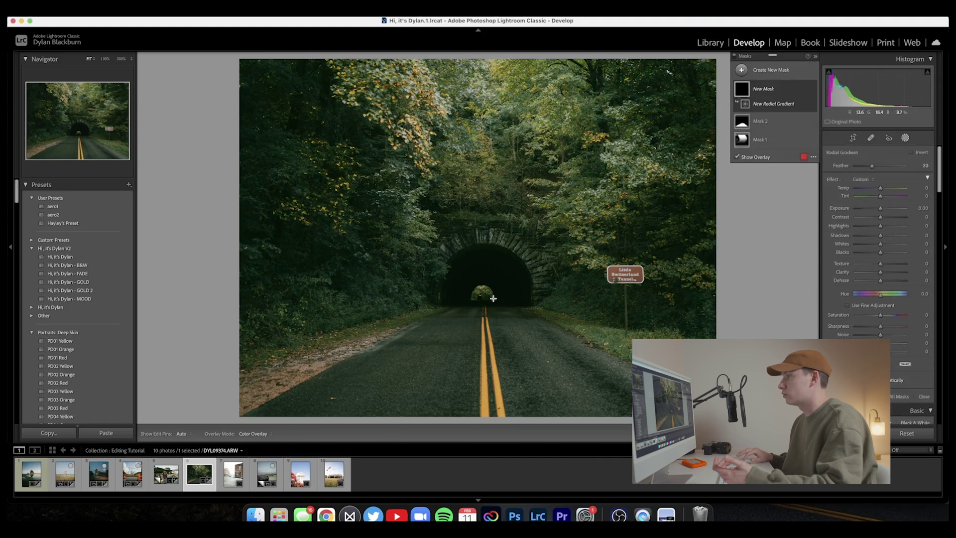
{"action": "left_click_drag", "start_coordinate": [485, 292], "coordinate": [440, 266]}
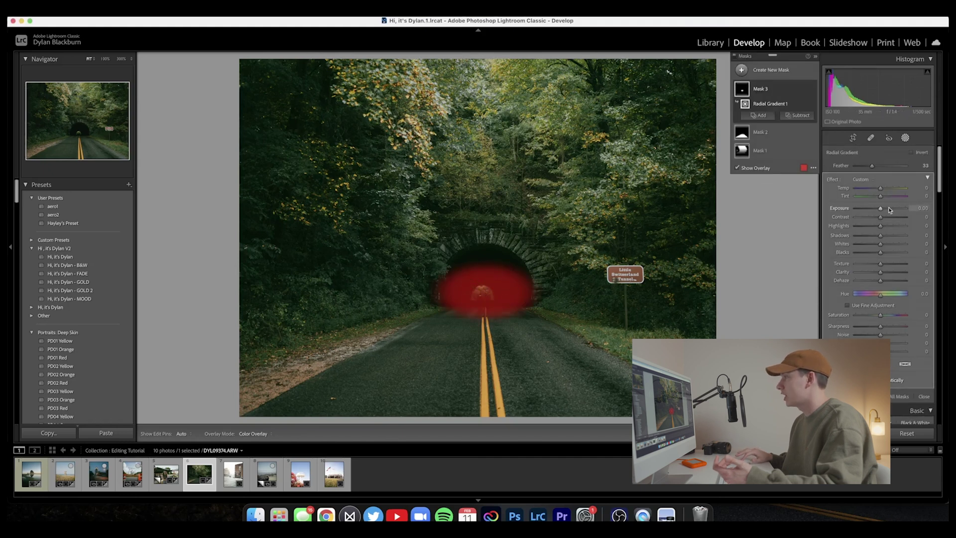
{"action": "left_click_drag", "start_coordinate": [882, 211], "coordinate": [885, 210]}
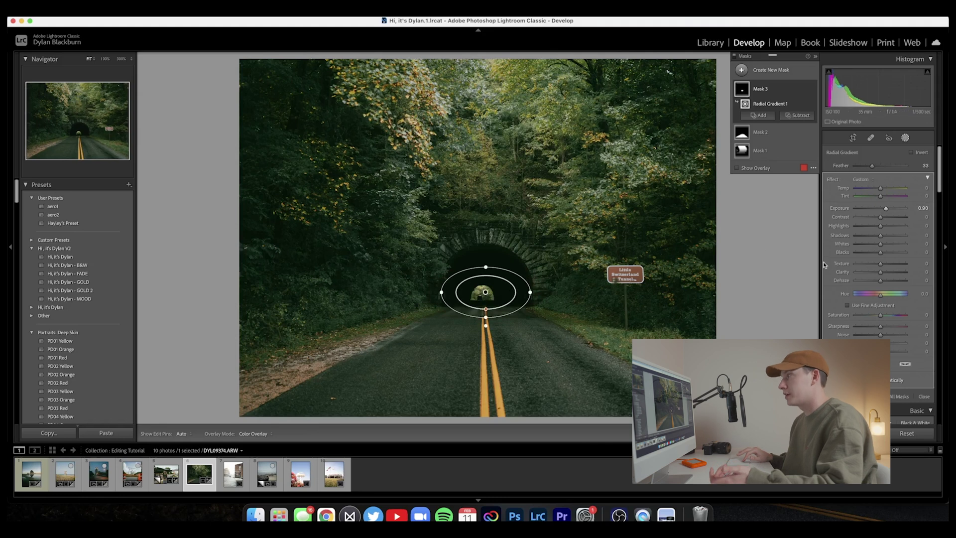
{"action": "left_click", "coordinate": [904, 138]}
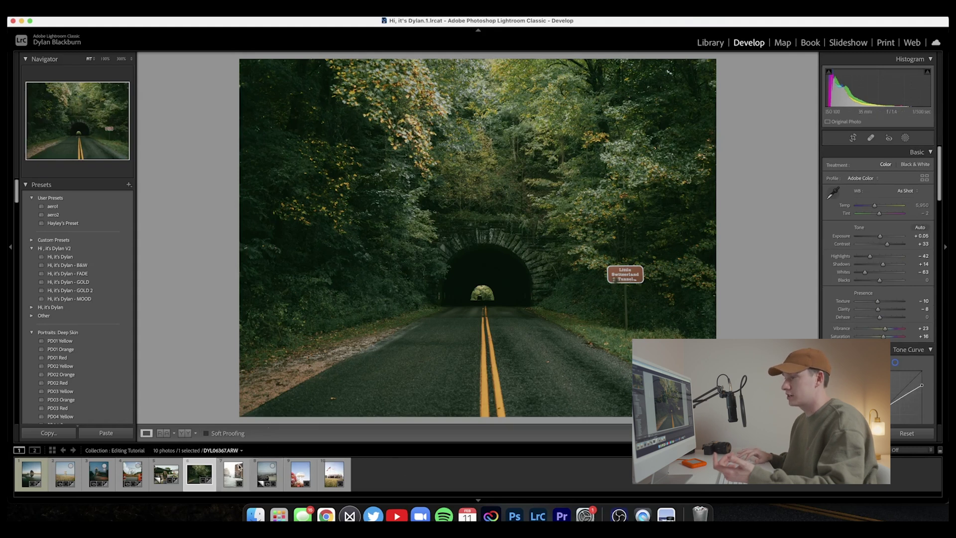
- Open the tunnel photo in Photoshop for editing and duplicate its Background layer as Background copy
{"action": "right_click", "coordinate": [196, 474]}
{"action": "mouse_move", "coordinate": [239, 374]}
{"action": "left_click", "coordinate": [329, 374]}
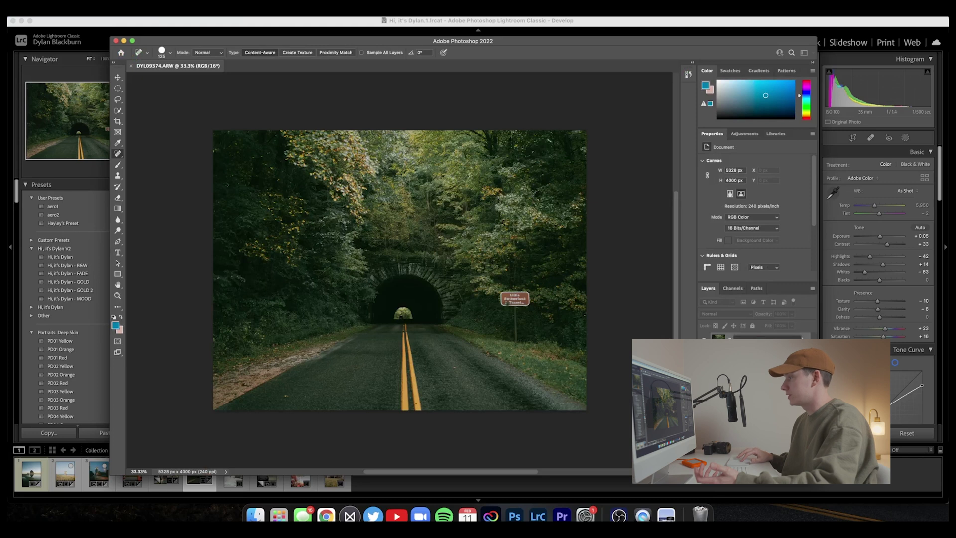
{"action": "key", "text": "super+j"}
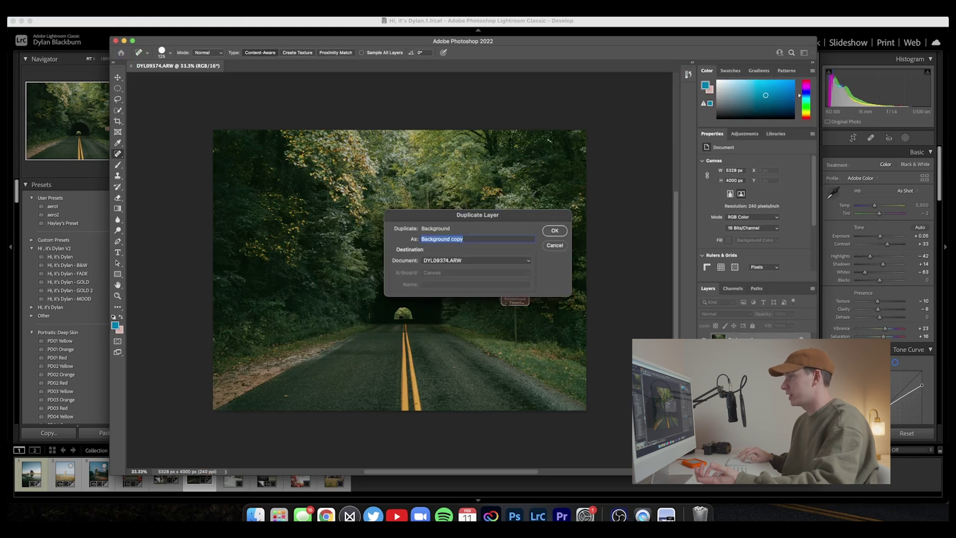
{"action": "left_click", "coordinate": [553, 230]}
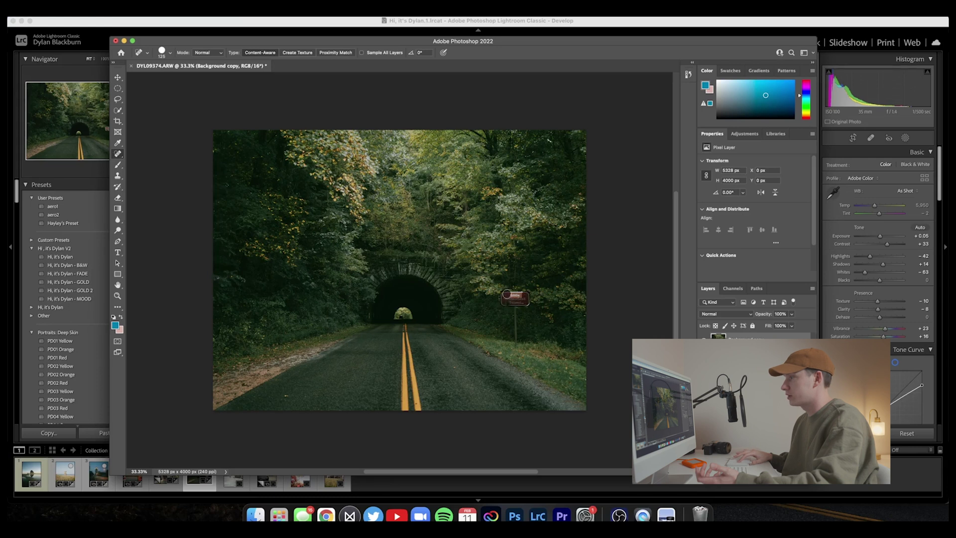
- Remove the red road sign and its post with the Spot Healing Brush, save the edit and return to Lightroom Classic
{"action": "left_click_drag", "start_coordinate": [525, 303], "coordinate": [506, 298]}
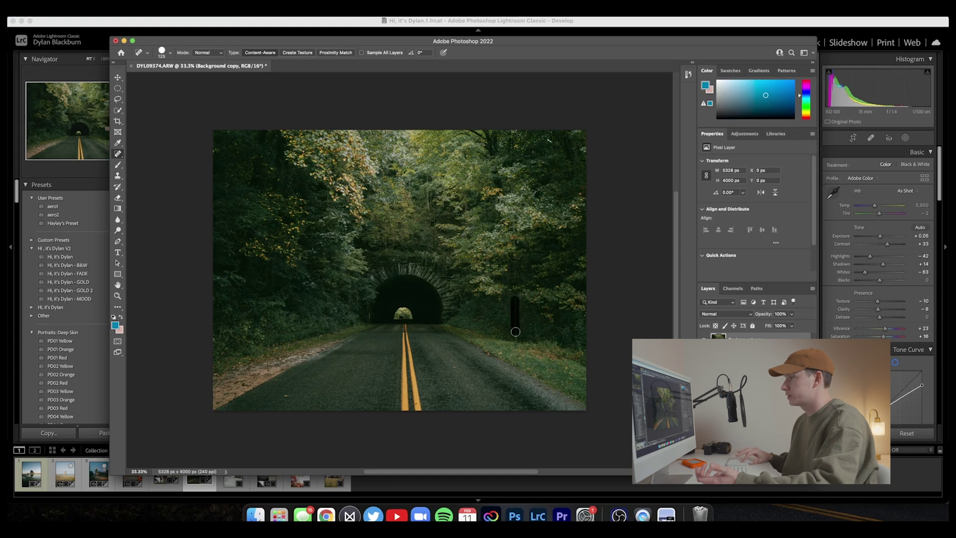
{"action": "left_click_drag", "start_coordinate": [516, 339], "coordinate": [516, 339]}
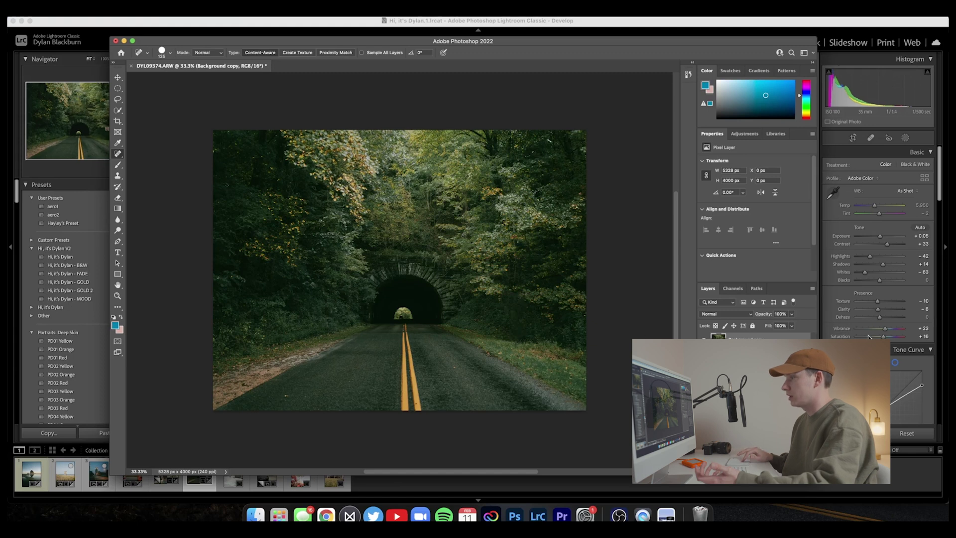
{"action": "left_click", "coordinate": [73, 13]}
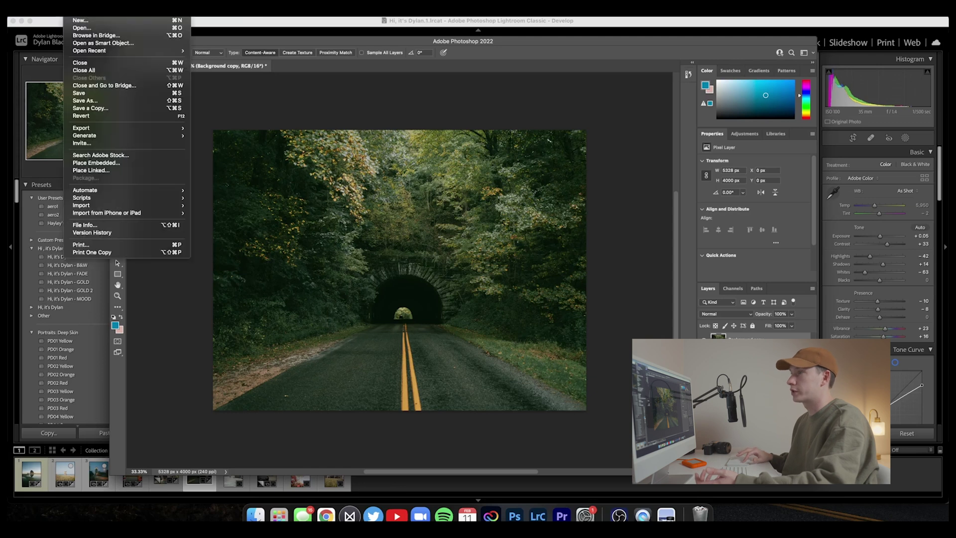
{"action": "left_click", "coordinate": [107, 93]}
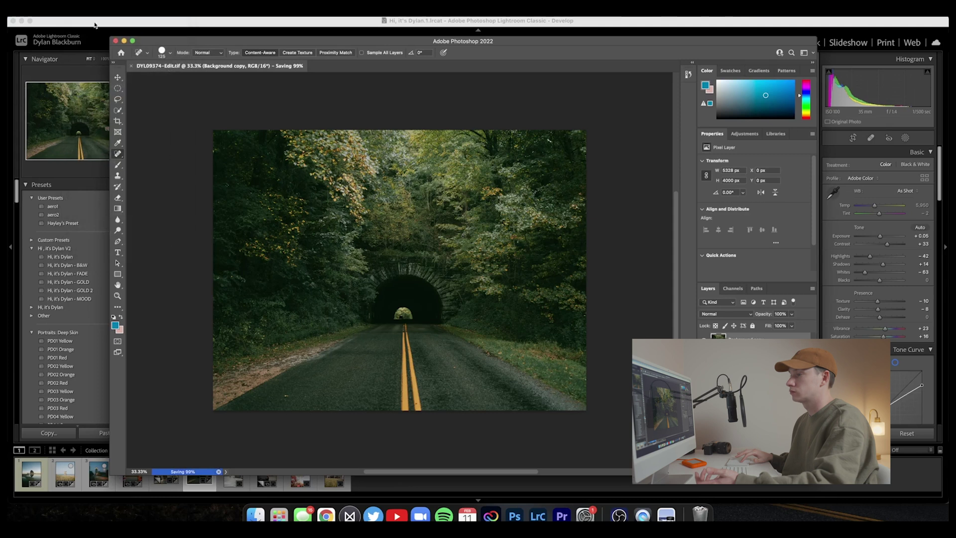
{"action": "left_click", "coordinate": [94, 24]}
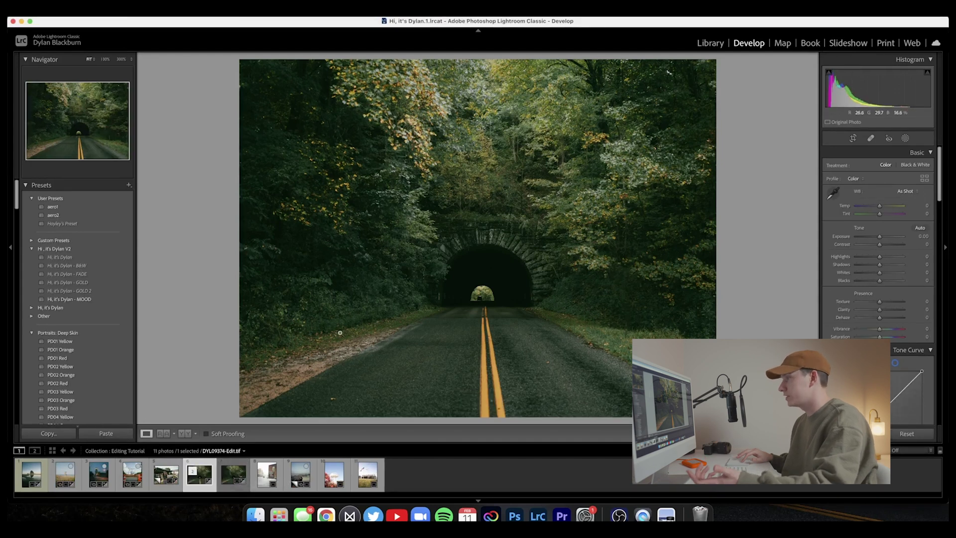
- Go to the snowy street photo and apply the Hi, it's Dylan - GOLD 2 preset
{"action": "key", "text": "Right"}
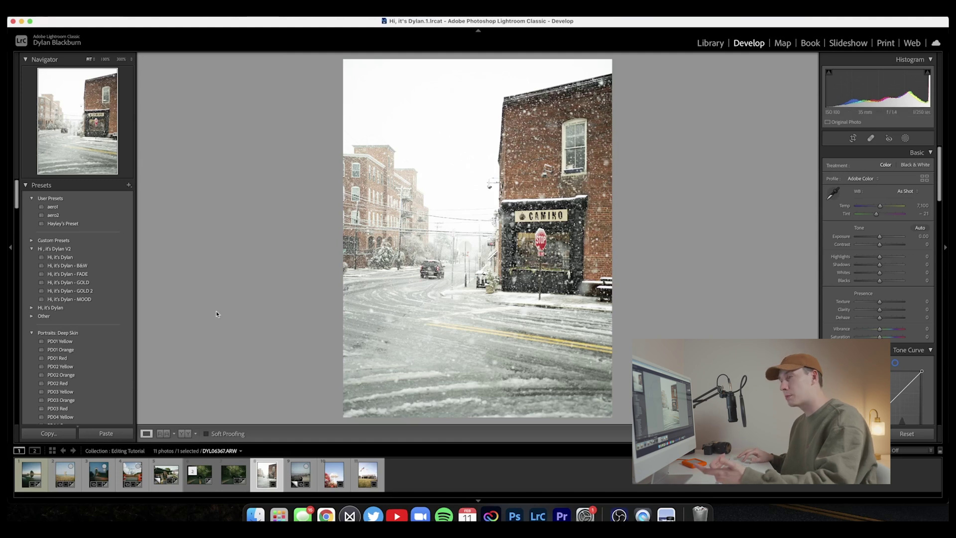
{"action": "left_click", "coordinate": [120, 290]}
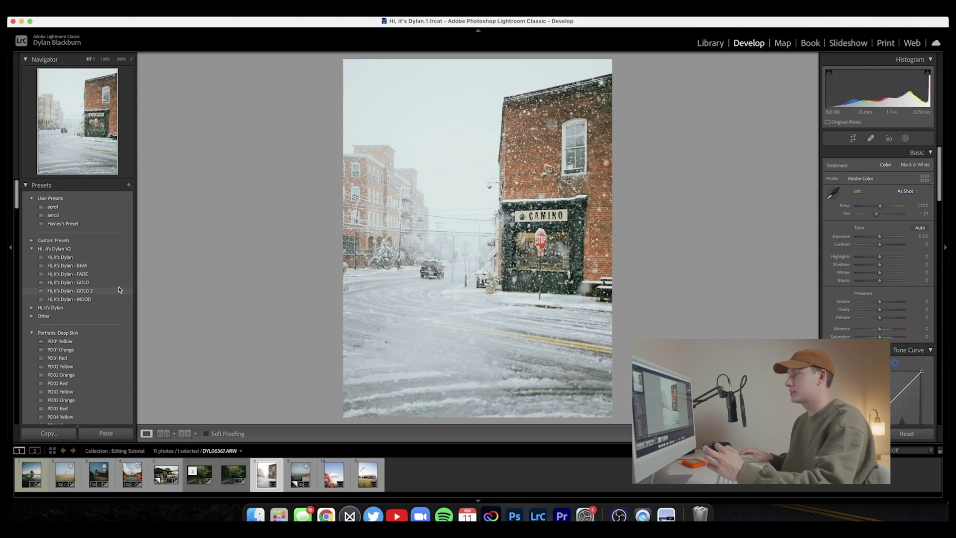
{"action": "left_click", "coordinate": [120, 290]}
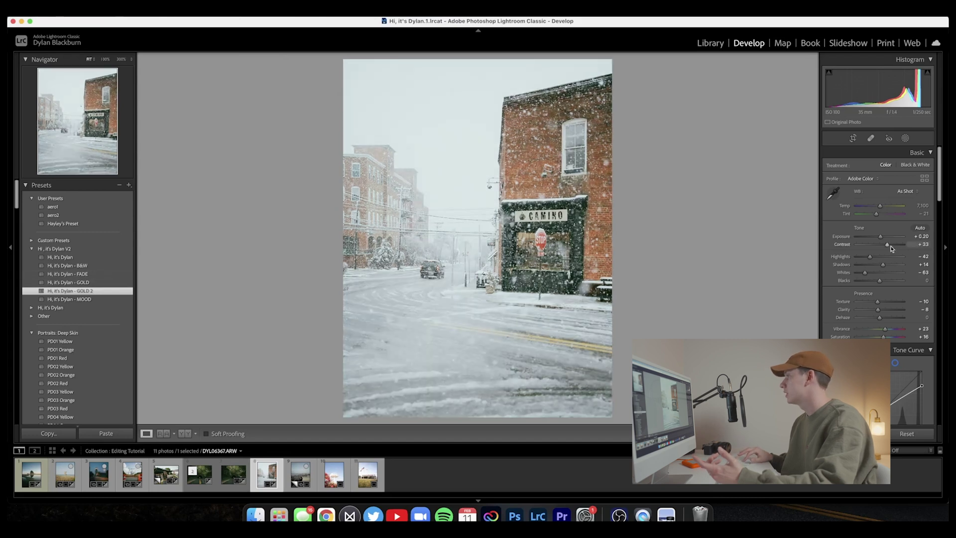
- Set the snowy street photo's Contrast to +39, Highlights to -83 and Exposure to -0.20
{"action": "left_click_drag", "start_coordinate": [887, 245], "coordinate": [888, 246]}
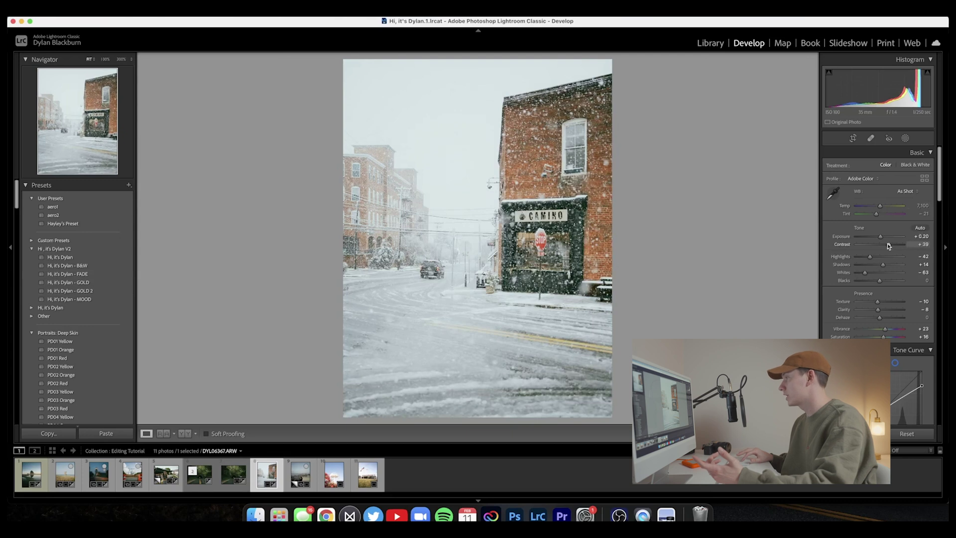
{"action": "left_click_drag", "start_coordinate": [869, 258], "coordinate": [859, 258]}
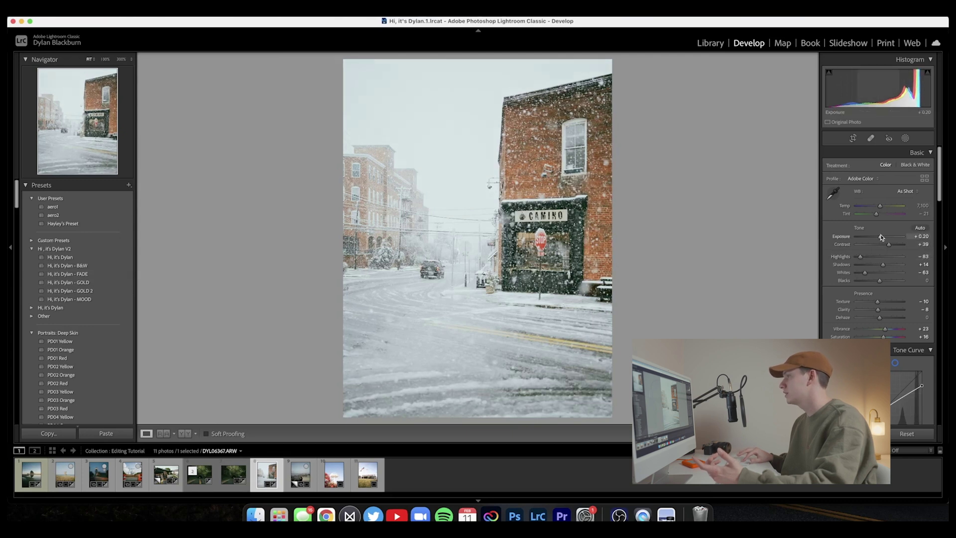
{"action": "left_click_drag", "start_coordinate": [879, 238], "coordinate": [879, 237]}
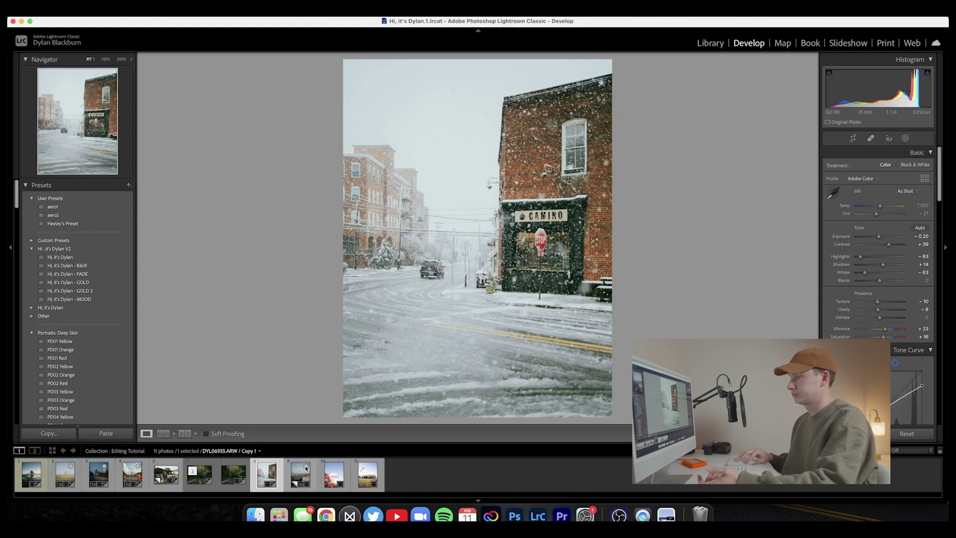
- Open the rooftop portrait and shift its crop down to the photo's lower edge, showing more of the woman and less sky
{"action": "left_click", "coordinate": [293, 482]}
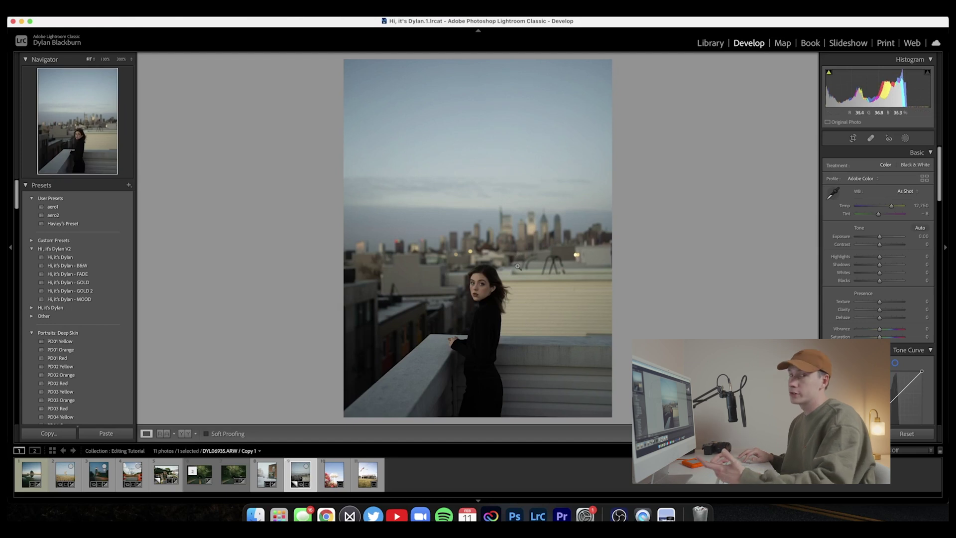
{"action": "left_click", "coordinate": [851, 139]}
{"action": "left_click_drag", "start_coordinate": [496, 288], "coordinate": [500, 265]}
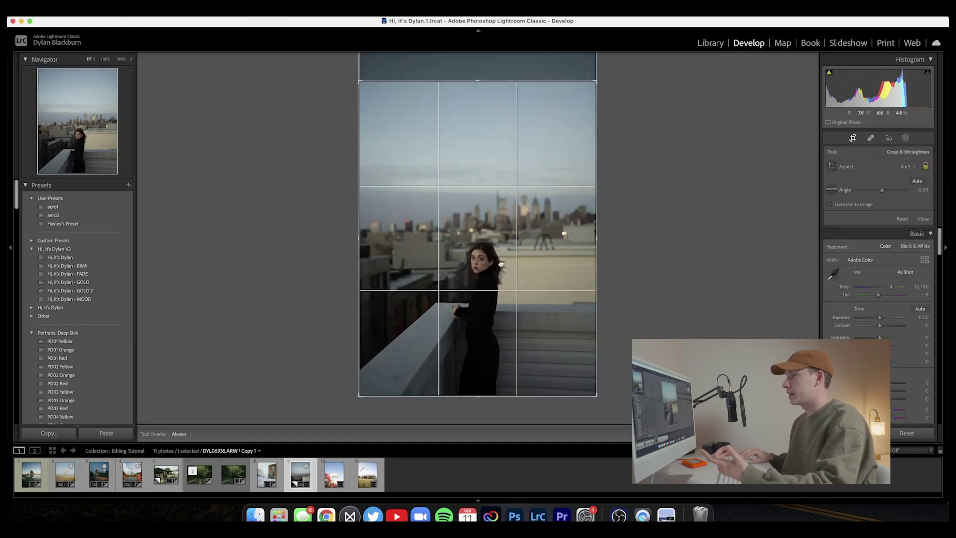
{"action": "key", "text": "Return"}
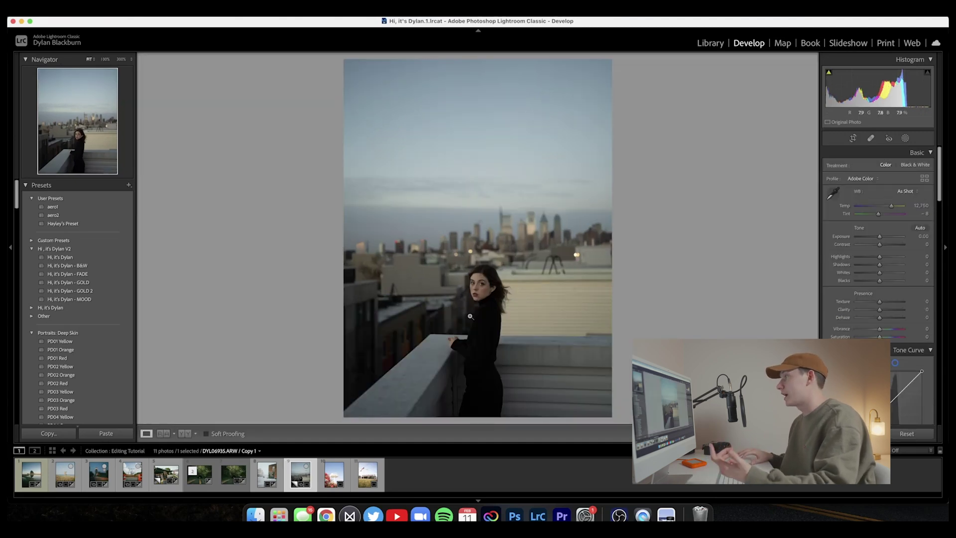
{"action": "left_click", "coordinate": [853, 139]}
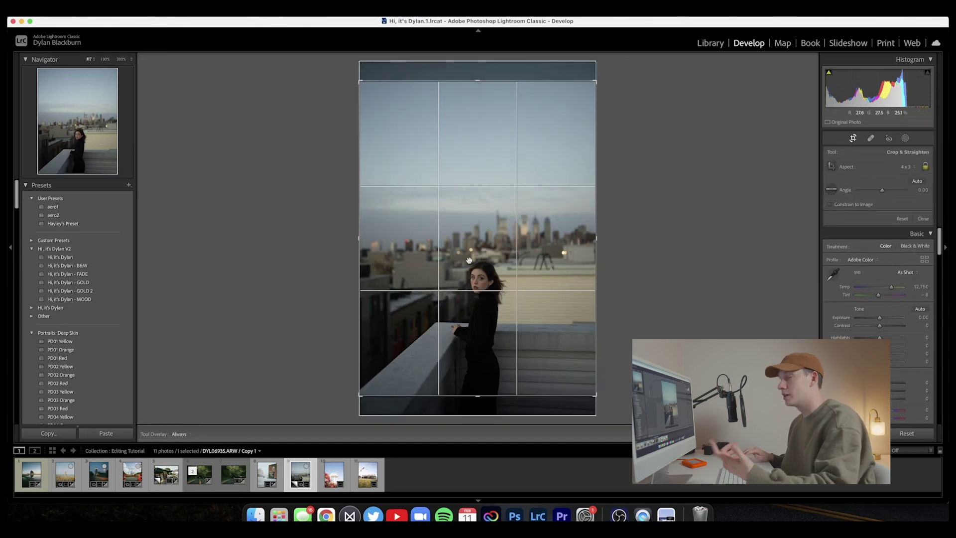
{"action": "left_click_drag", "start_coordinate": [469, 261], "coordinate": [468, 242]}
{"action": "key", "text": "Return"}
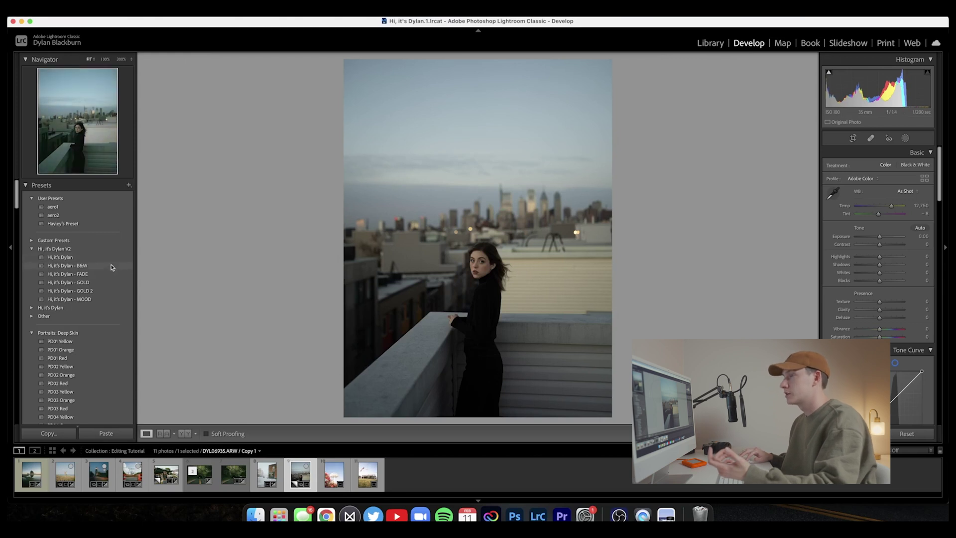
- Apply the Hi, it's Dylan - GOLD preset to the rooftop portrait and set Exposure to +0.45, Tint to +2 and Temp to 14,520
{"action": "left_click", "coordinate": [110, 281]}
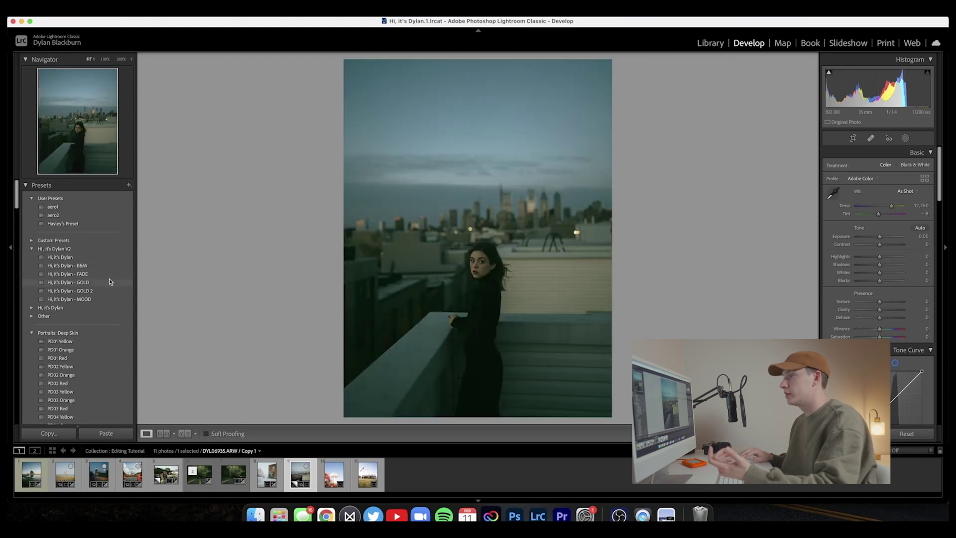
{"action": "left_click", "coordinate": [110, 281]}
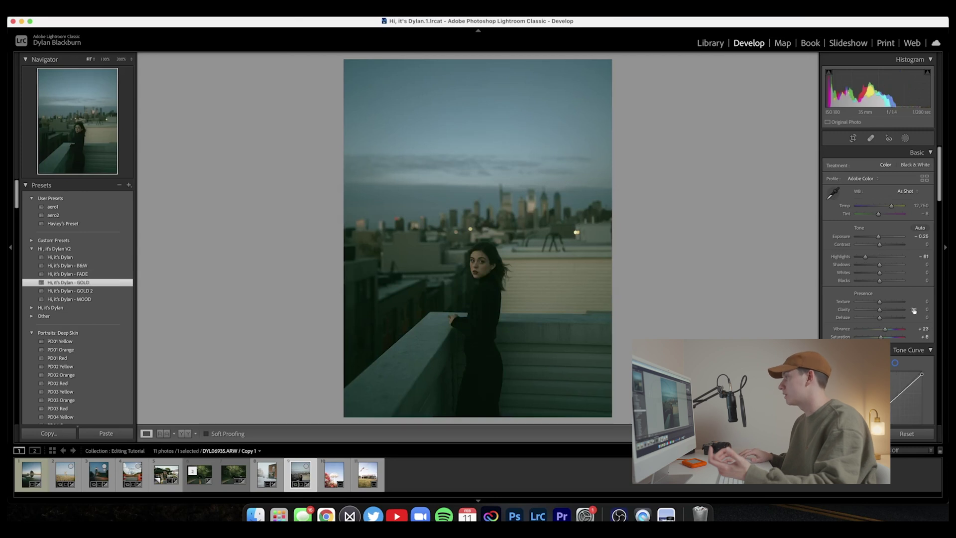
{"action": "left_click_drag", "start_coordinate": [879, 239], "coordinate": [883, 239]}
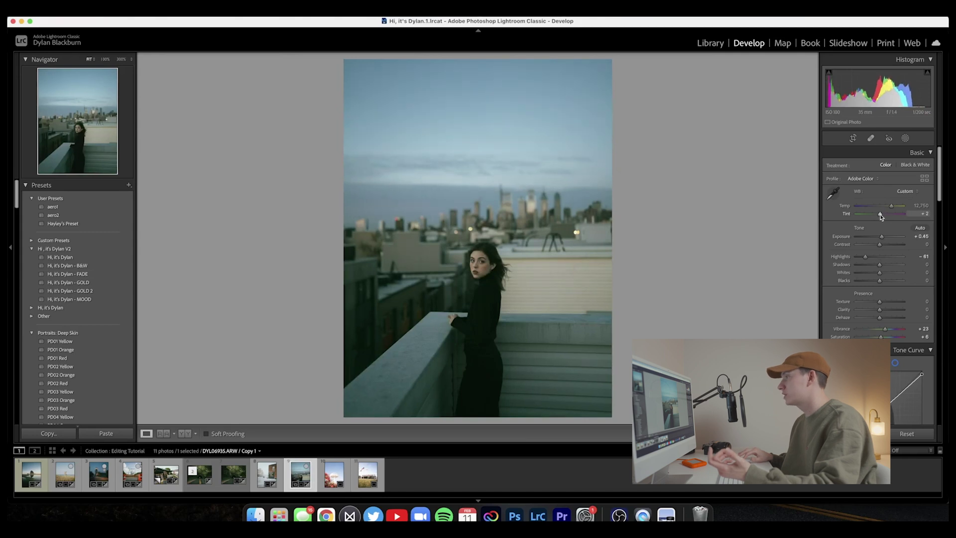
{"action": "left_click_drag", "start_coordinate": [891, 206], "coordinate": [894, 206]}
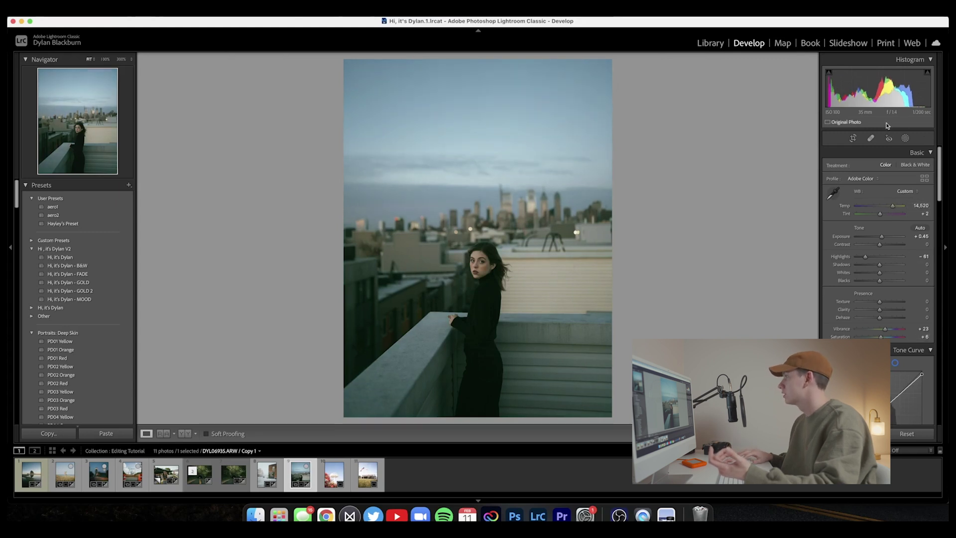
- Add a linear gradient mask rising from the bottom of the rooftop portrait to the skyline and set its Exposure to 0.49
{"action": "left_click", "coordinate": [905, 139]}
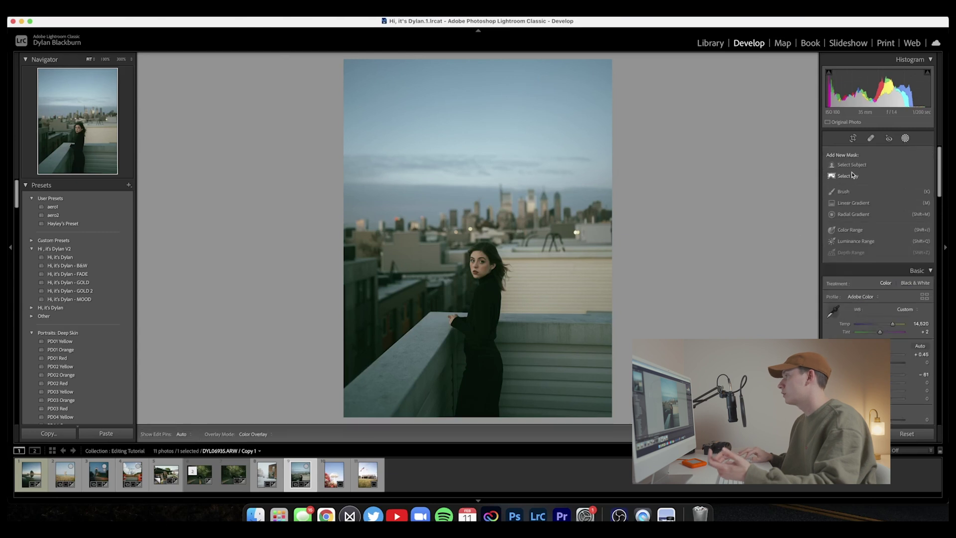
{"action": "left_click", "coordinate": [852, 203]}
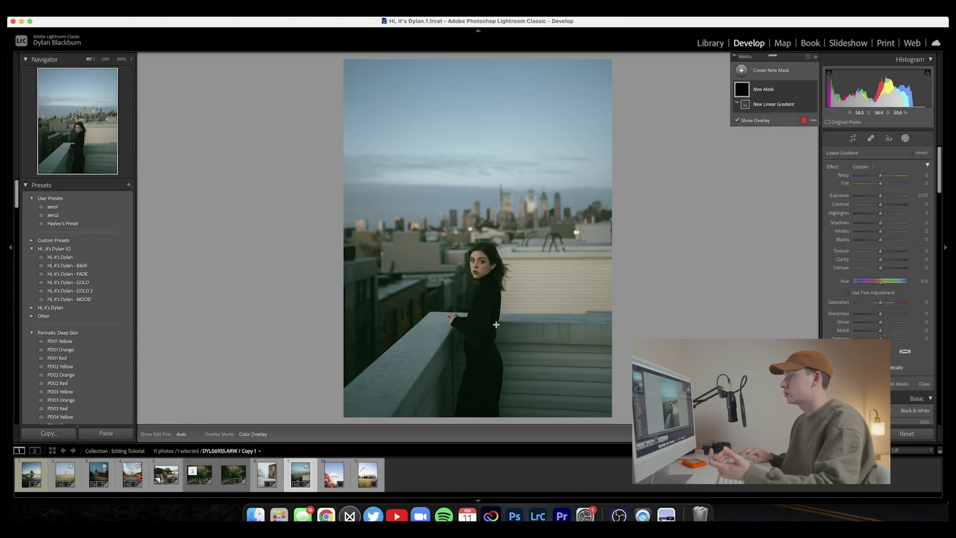
{"action": "left_click_drag", "start_coordinate": [484, 350], "coordinate": [485, 217]}
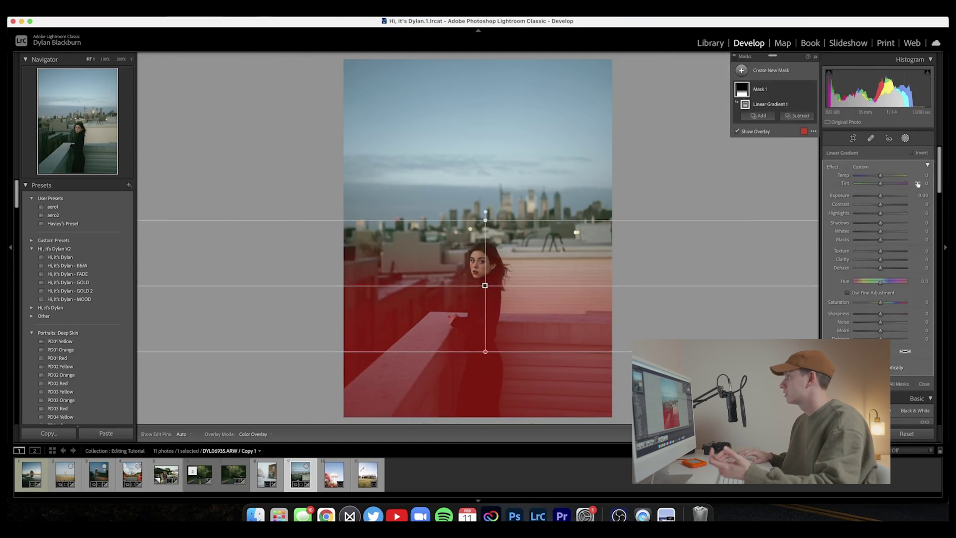
{"action": "key", "text": "o"}
{"action": "left_click_drag", "start_coordinate": [879, 195], "coordinate": [883, 197]}
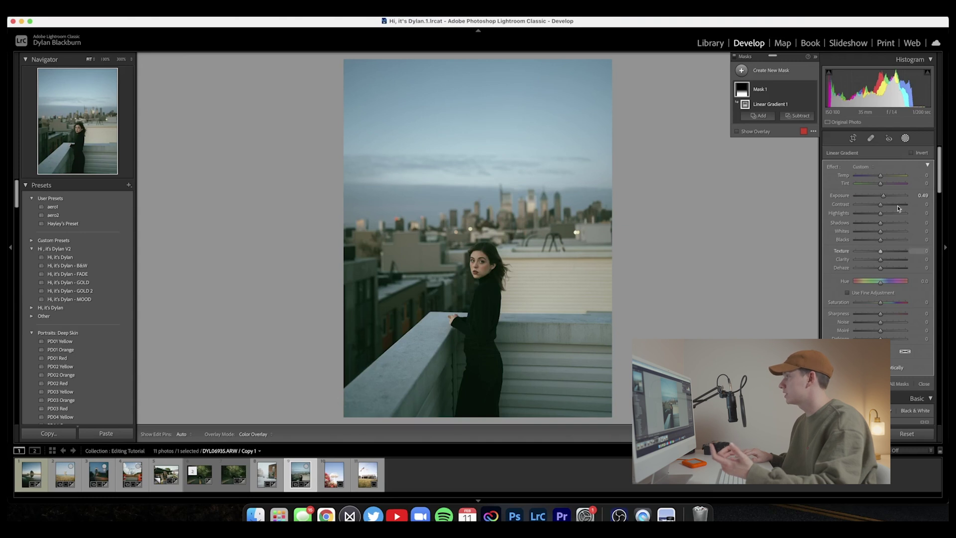
- Create a brush mask with Shadows 18 and brush size 10, paint it over the woman's black clothing, and close masking
{"action": "left_click", "coordinate": [764, 75]}
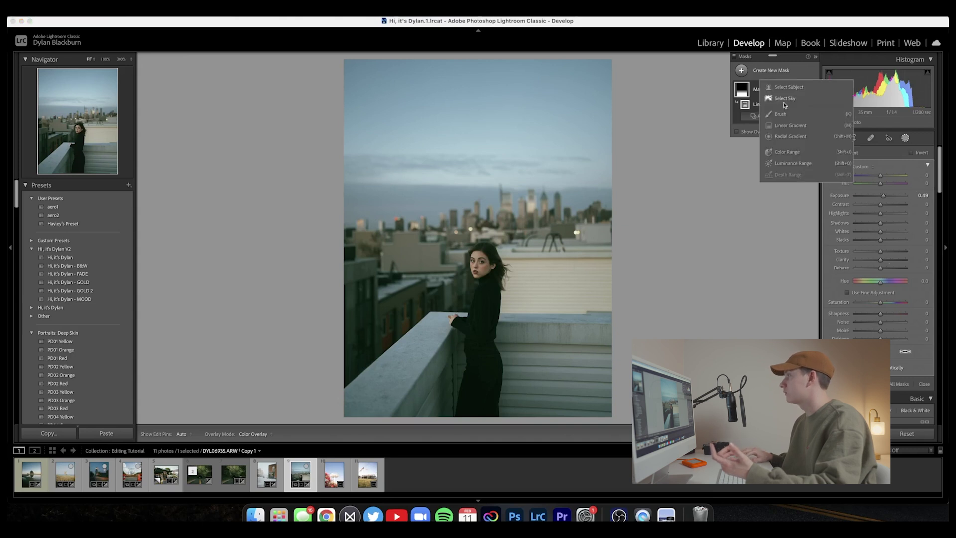
{"action": "left_click", "coordinate": [785, 118]}
{"action": "left_click_drag", "start_coordinate": [880, 275], "coordinate": [884, 276]}
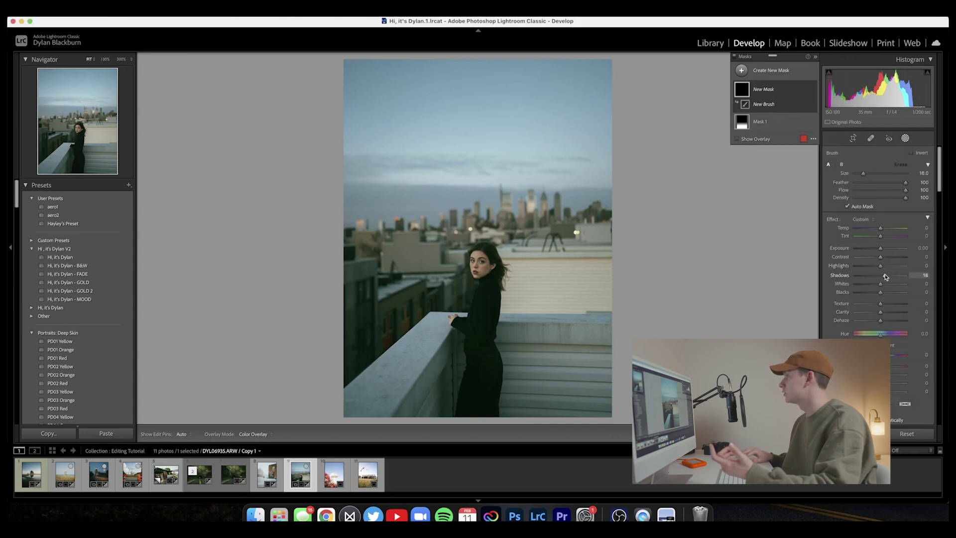
{"action": "scroll", "coordinate": [483, 314], "scroll_direction": "down", "scroll_amount": 6}
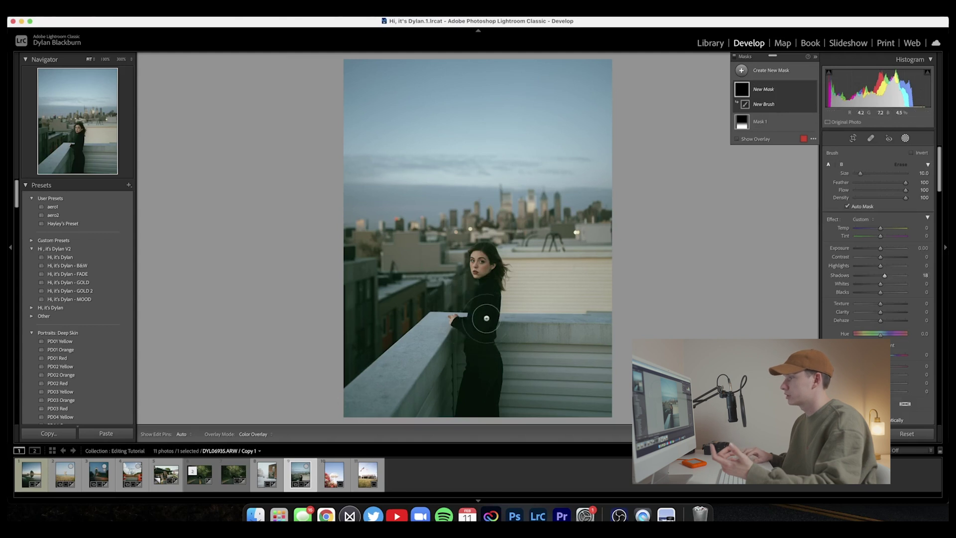
{"action": "key", "text": "h"}
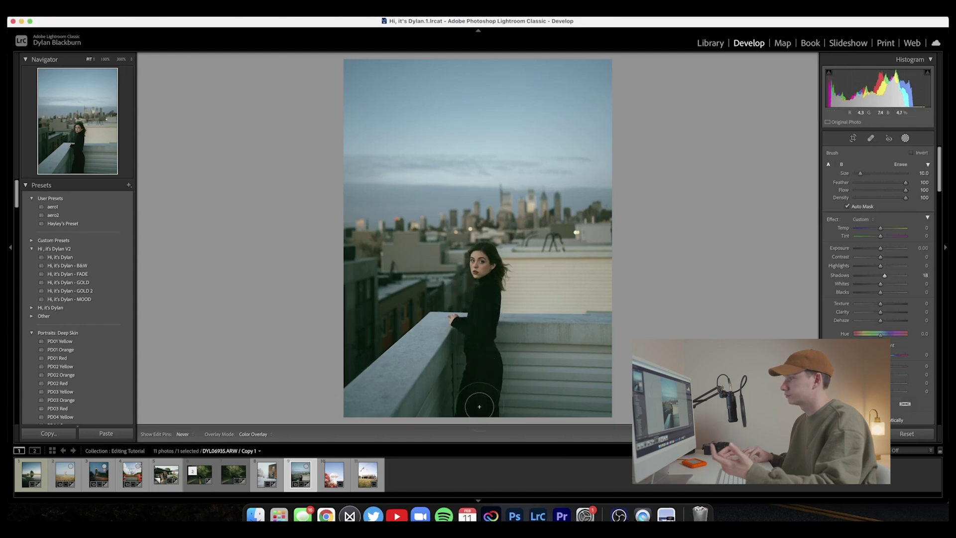
{"action": "mouse_move", "coordinate": [482, 352]}
{"action": "left_mouse_down"}
{"action": "mouse_move", "coordinate": [473, 401]}
{"action": "mouse_move", "coordinate": [474, 332]}
{"action": "left_mouse_up"}
{"action": "key", "text": "h"}
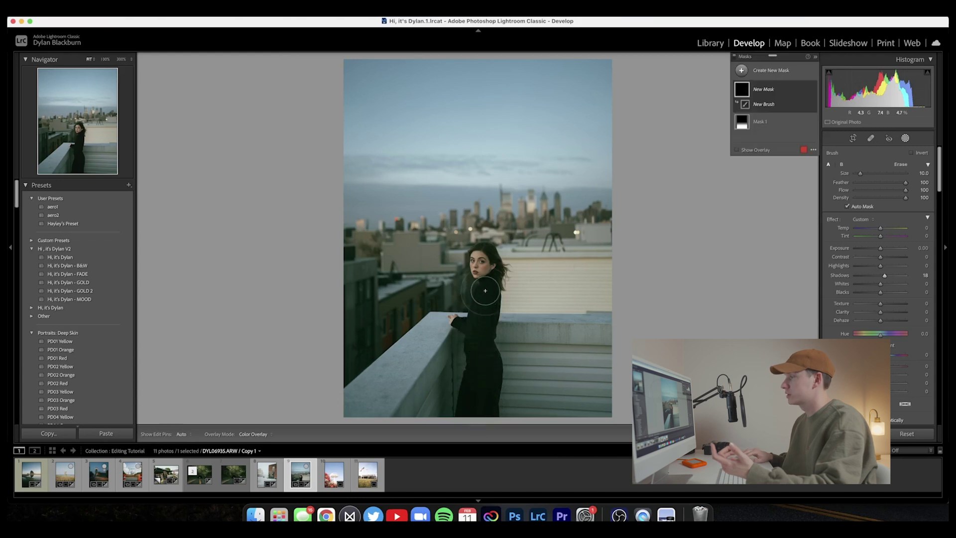
{"action": "left_click", "coordinate": [904, 138]}
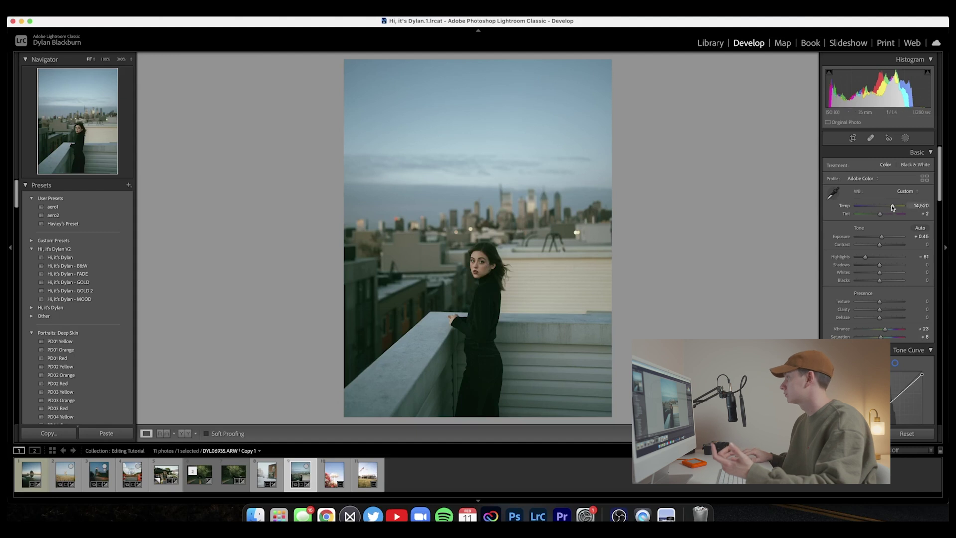
- Warm the rooftop portrait's white balance to Temp 16,725 and Tint +21
{"action": "left_click_drag", "start_coordinate": [893, 208], "coordinate": [894, 207]}
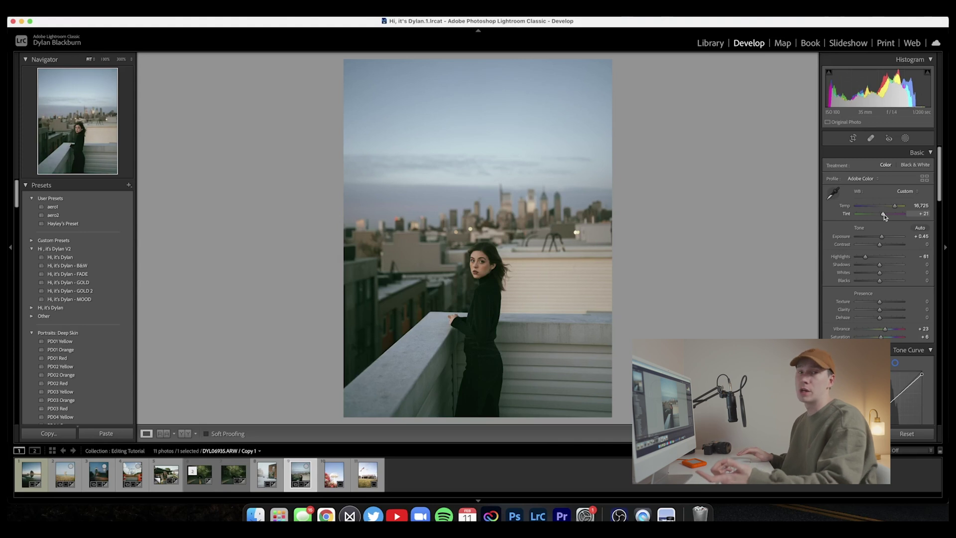
- Go to the water tower photo, apply the Hi, it's Dylan - GOLD 2 preset and set Exposure to -0.55
{"action": "key", "text": "Right"}
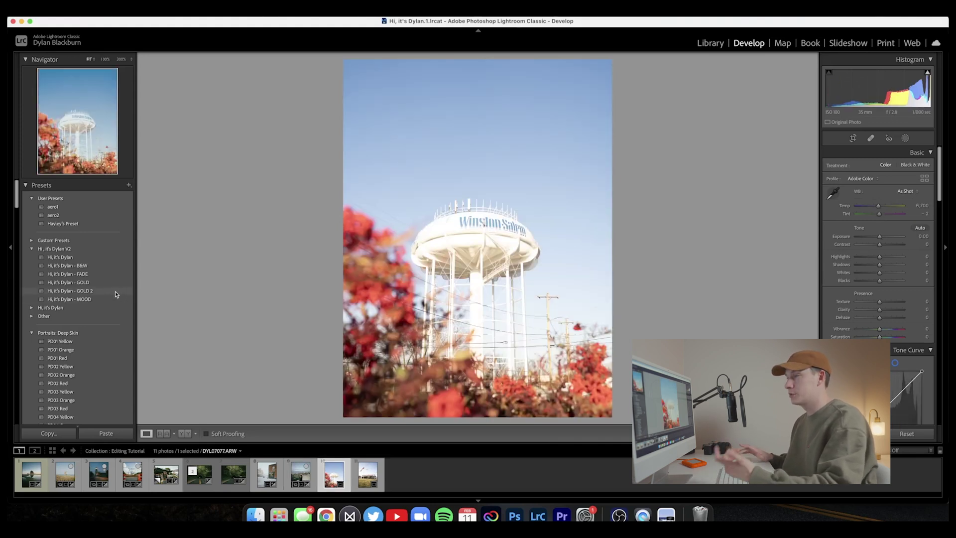
{"action": "left_click", "coordinate": [116, 292]}
{"action": "left_click", "coordinate": [116, 293]}
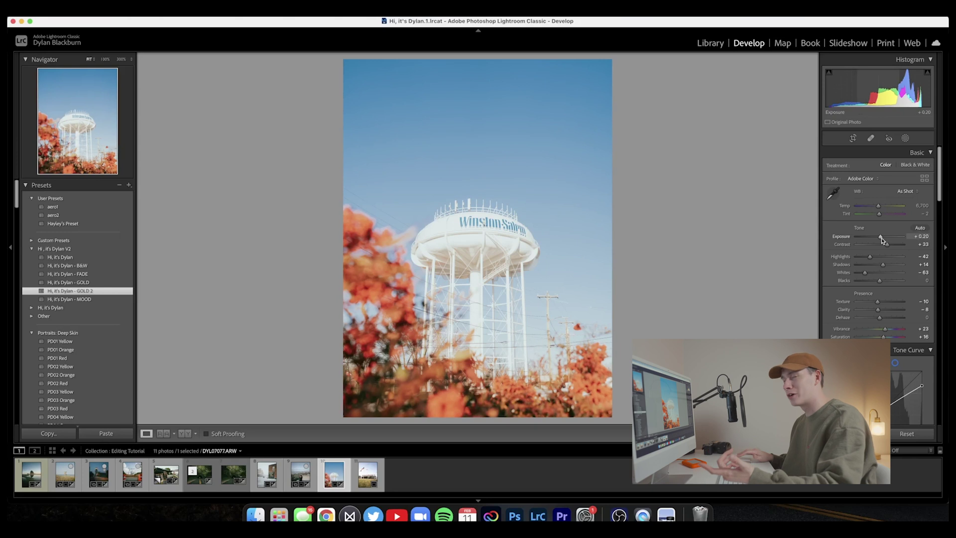
{"action": "left_click_drag", "start_coordinate": [881, 237], "coordinate": [877, 239]}
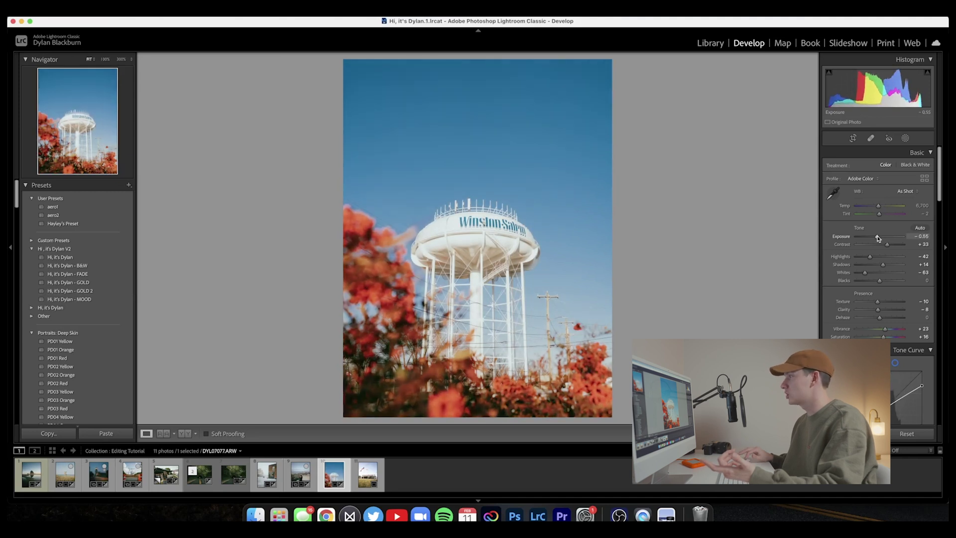
- Auto-straighten the water tower photo and shift its crop down to the photo's lower edge, showing more flowers and less sky
{"action": "left_click", "coordinate": [853, 138]}
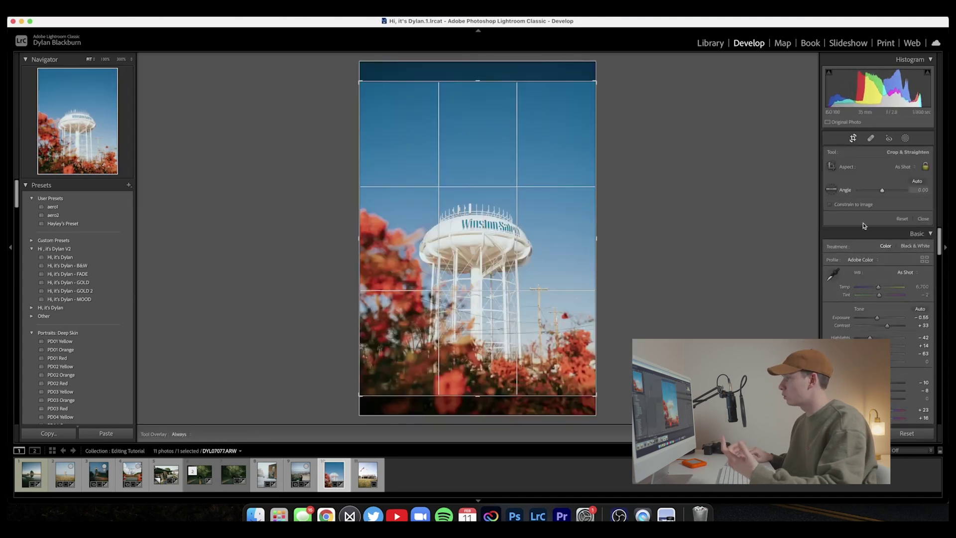
{"action": "left_click", "coordinate": [918, 183]}
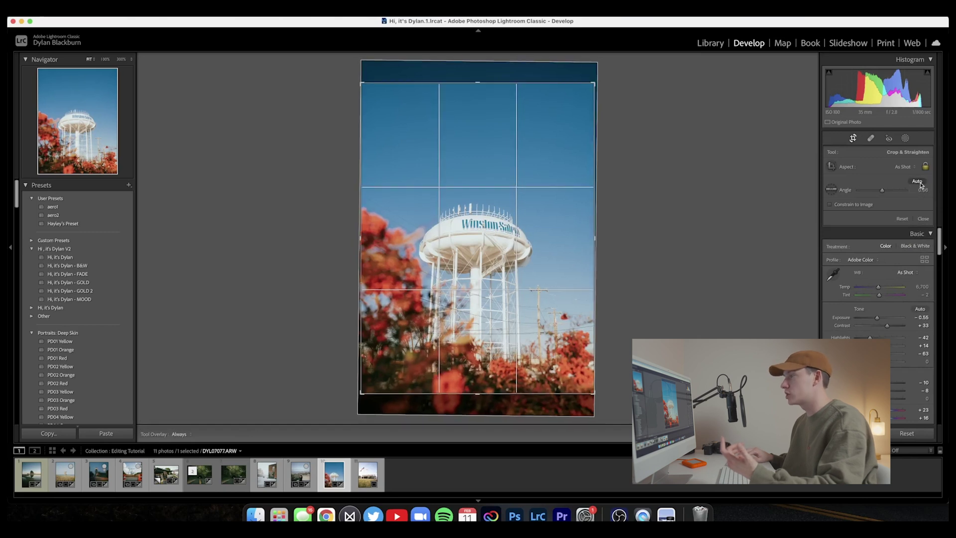
{"action": "left_click_drag", "start_coordinate": [534, 270], "coordinate": [534, 247]}
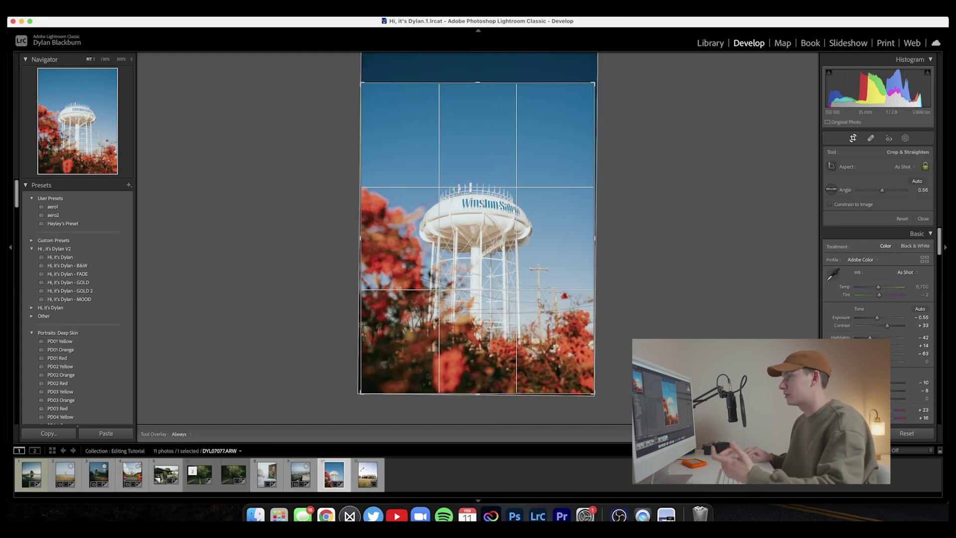
{"action": "left_click", "coordinate": [852, 139]}
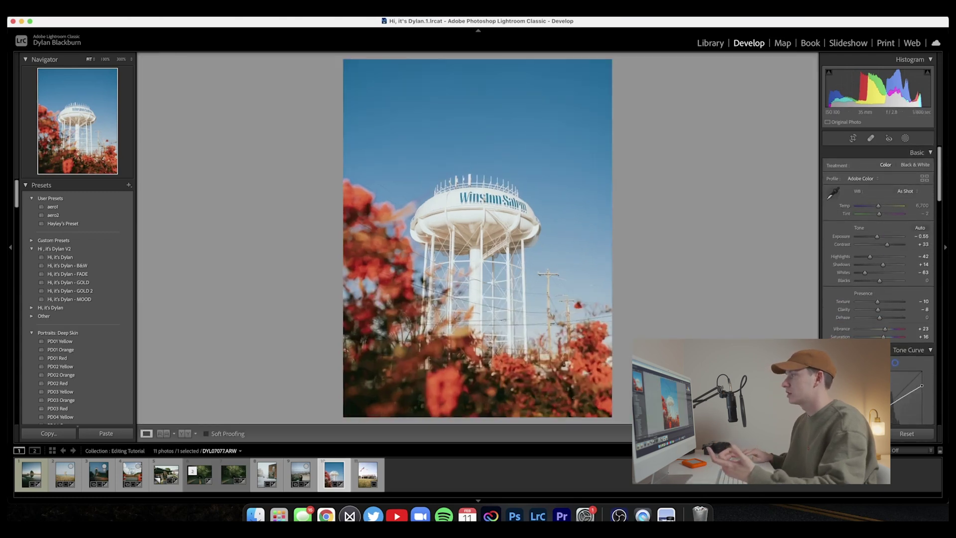
{"action": "left_click", "coordinate": [853, 139]}
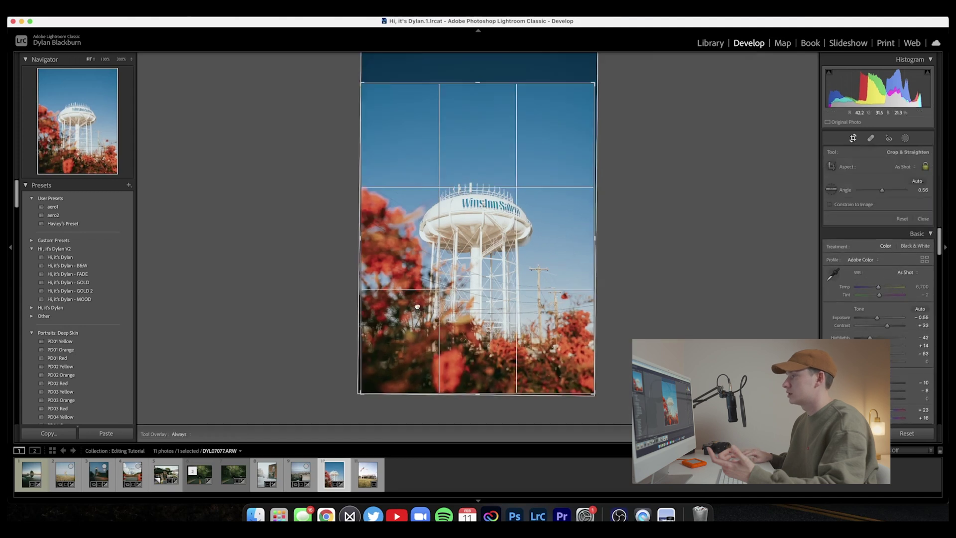
{"action": "key", "text": "Return"}
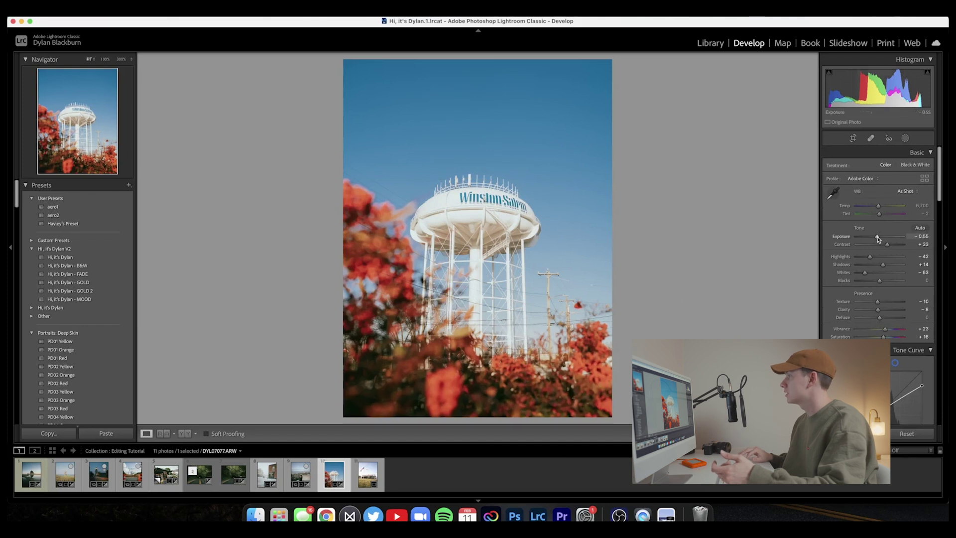
- Rotate the water tower photo's crop to an angle of -0.23 and apply it
{"action": "left_click", "coordinate": [853, 138]}
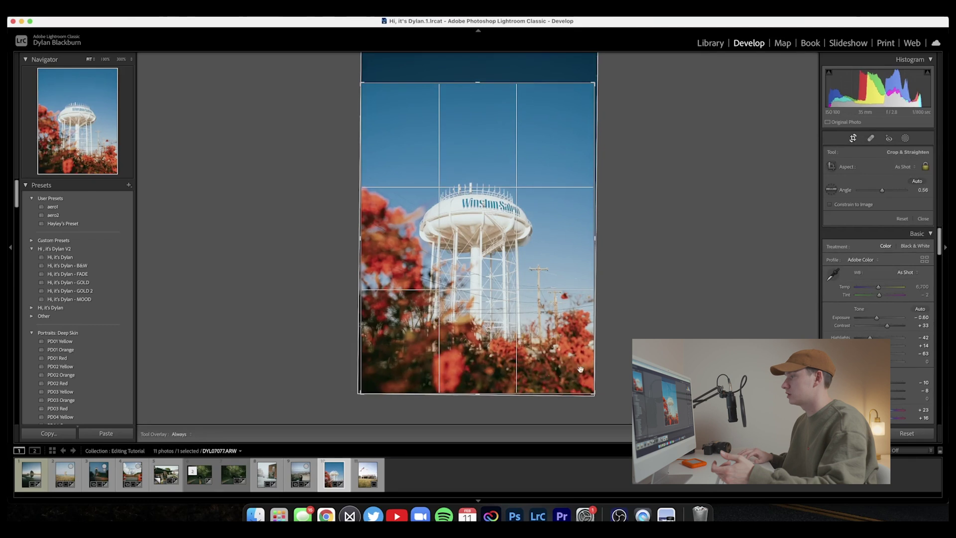
{"action": "left_click_drag", "start_coordinate": [480, 406], "coordinate": [482, 406]}
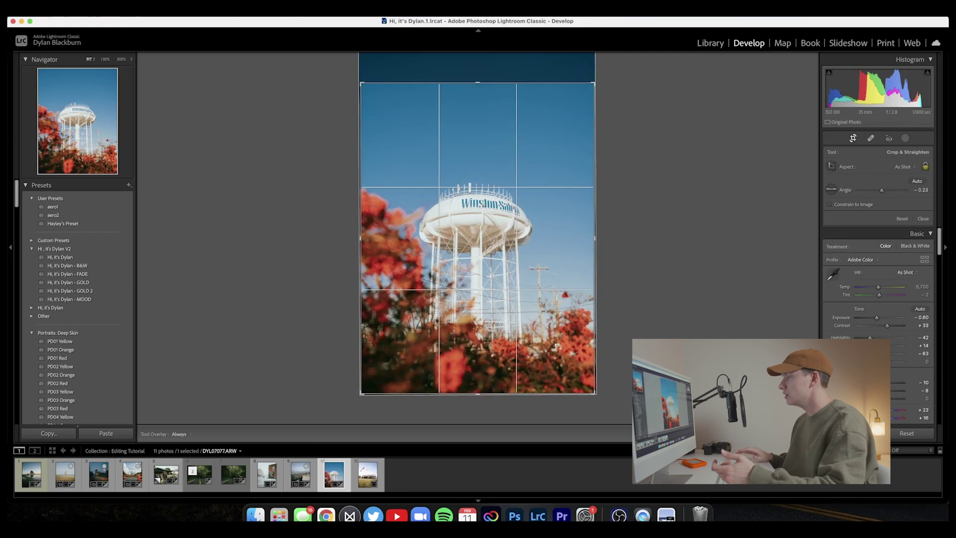
{"action": "key", "text": "r"}
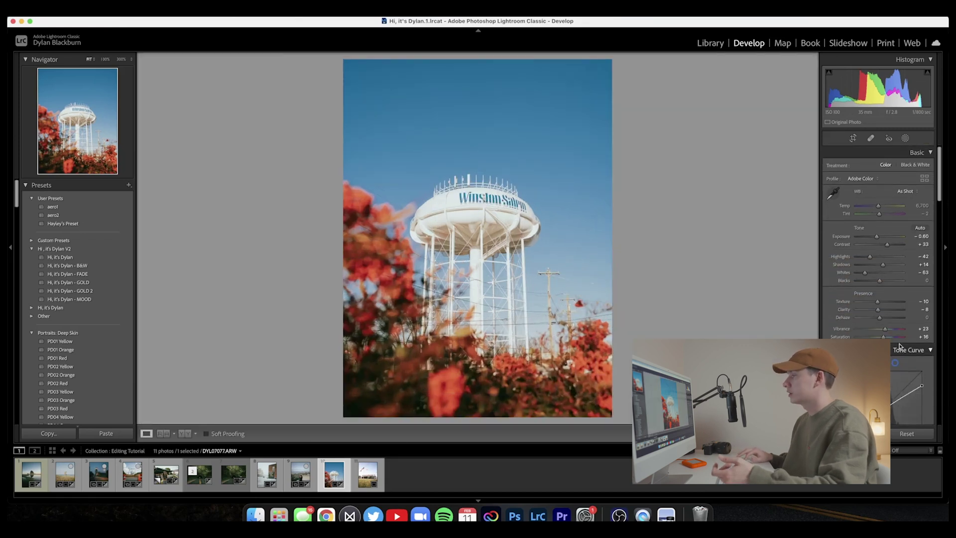
- Shift the Red hue to -17 in the water tower photo's HSL adjustments
{"action": "scroll", "coordinate": [827, 317], "scroll_direction": "down", "scroll_amount": 10}
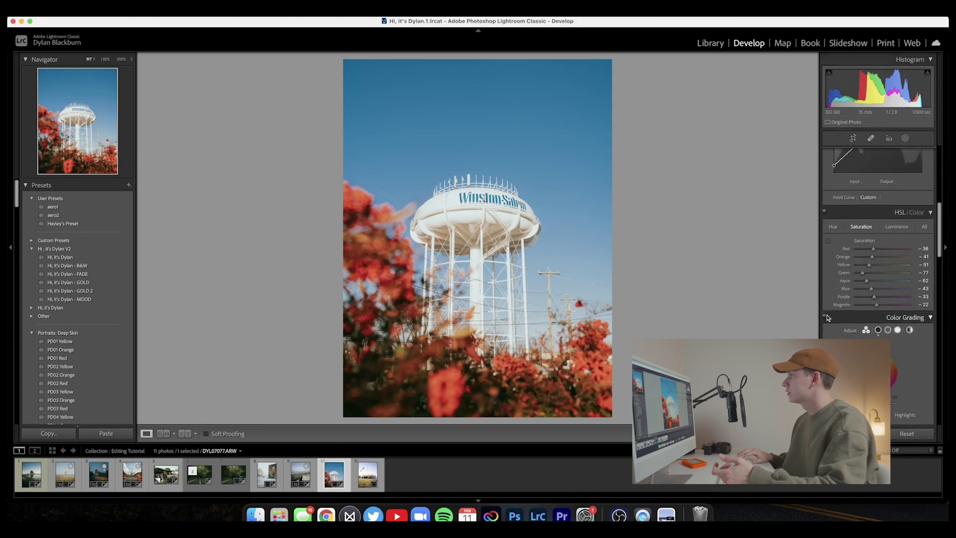
{"action": "left_click", "coordinate": [832, 226]}
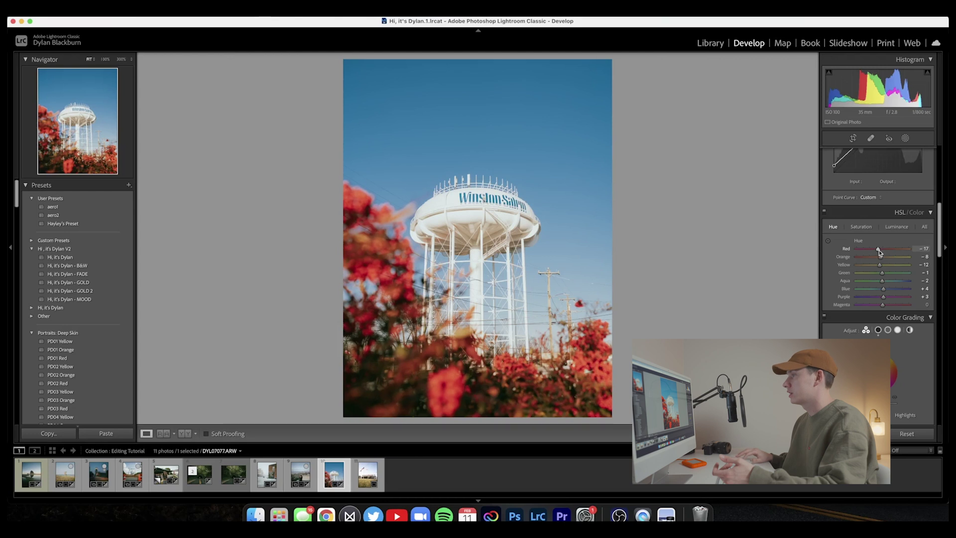
{"action": "left_click_drag", "start_coordinate": [879, 249], "coordinate": [878, 251]}
- Raise the Orange luminance to +8 using the targeted adjustment tool on the base of the water tower
{"action": "left_click", "coordinate": [896, 227]}
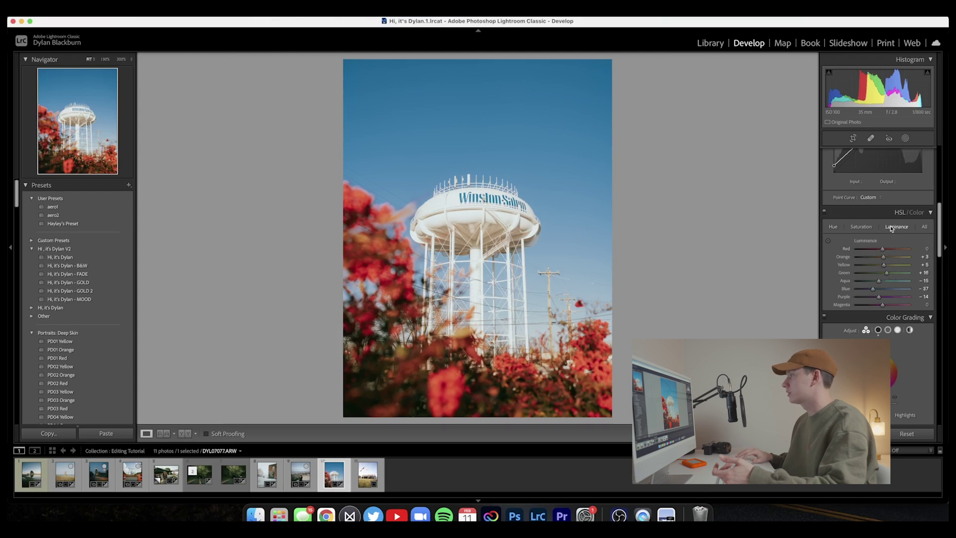
{"action": "left_click", "coordinate": [828, 241]}
{"action": "mouse_move", "coordinate": [477, 359]}
{"action": "left_mouse_down"}
{"action": "mouse_move", "coordinate": [478, 383]}
{"action": "mouse_move", "coordinate": [478, 348]}
{"action": "left_mouse_up"}
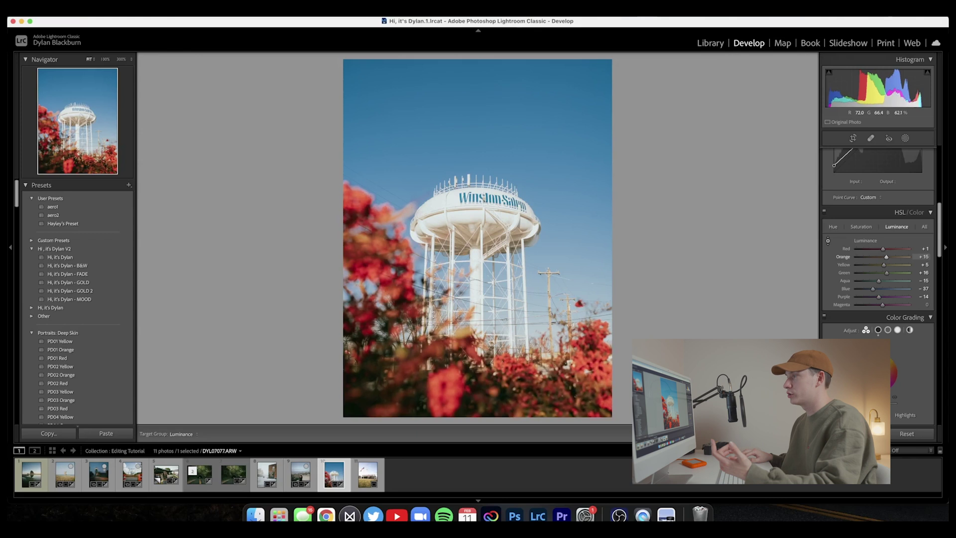
{"action": "left_click_drag", "start_coordinate": [477, 348], "coordinate": [478, 352]}
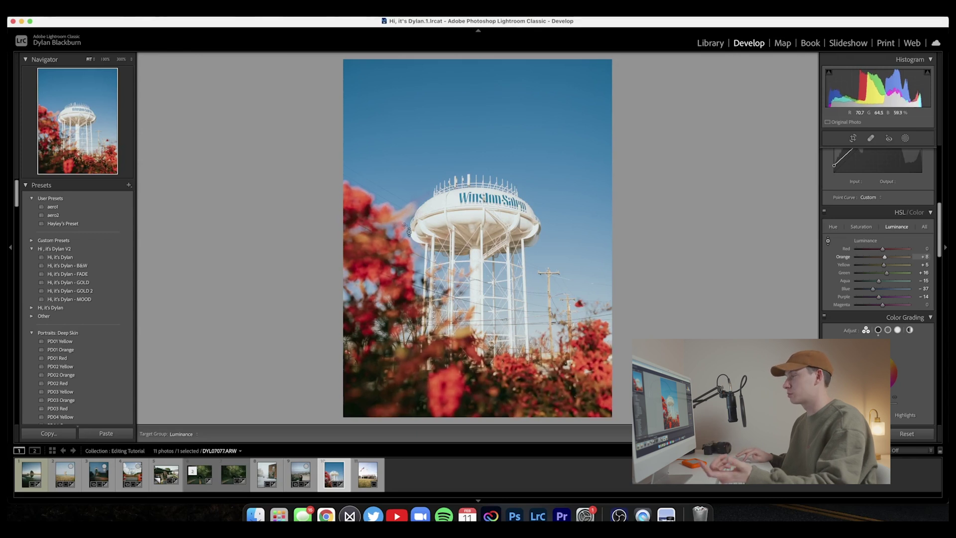
- Open the Winston Cup Museum photo and shift its crop down to the photo's lower edge, showing more grass and less sky
{"action": "left_click", "coordinate": [363, 472]}
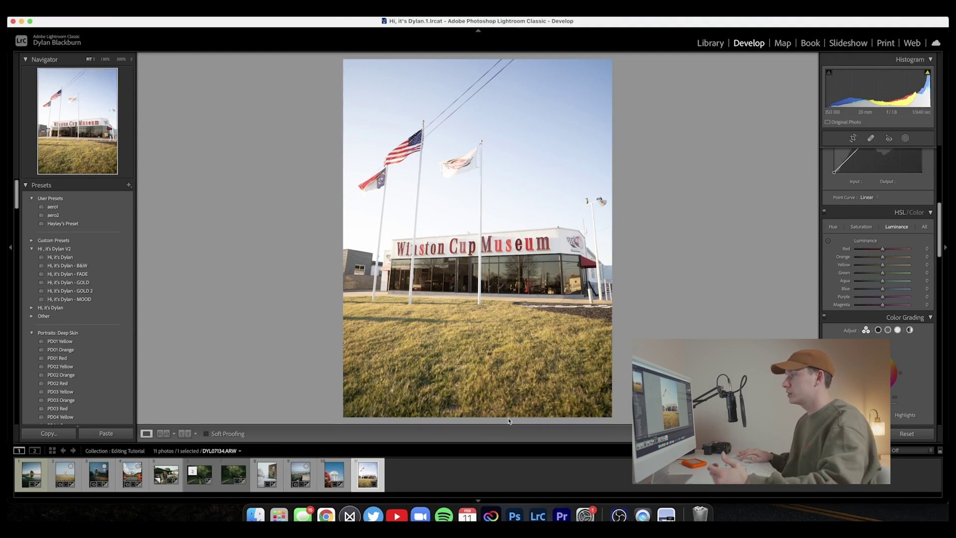
{"action": "key", "text": "r"}
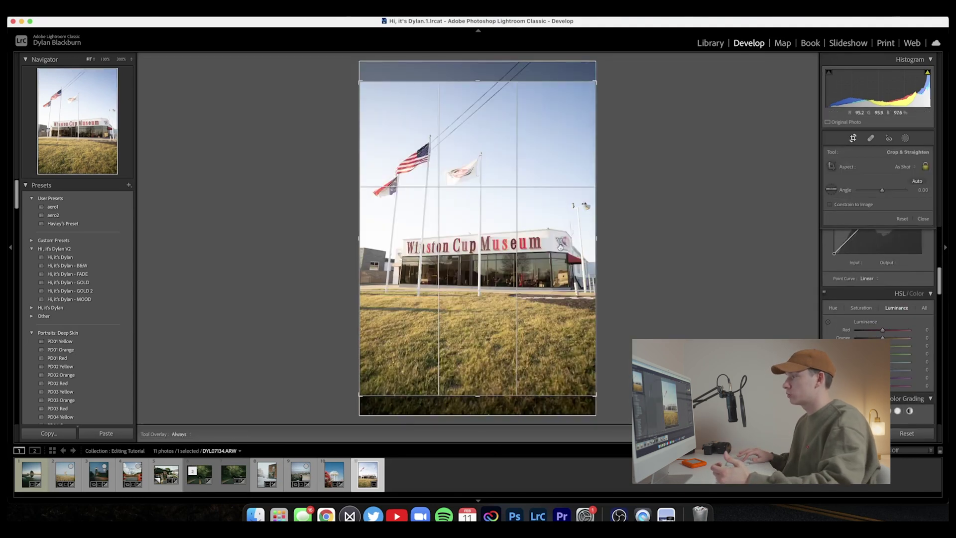
{"action": "left_click_drag", "start_coordinate": [552, 249], "coordinate": [553, 231]}
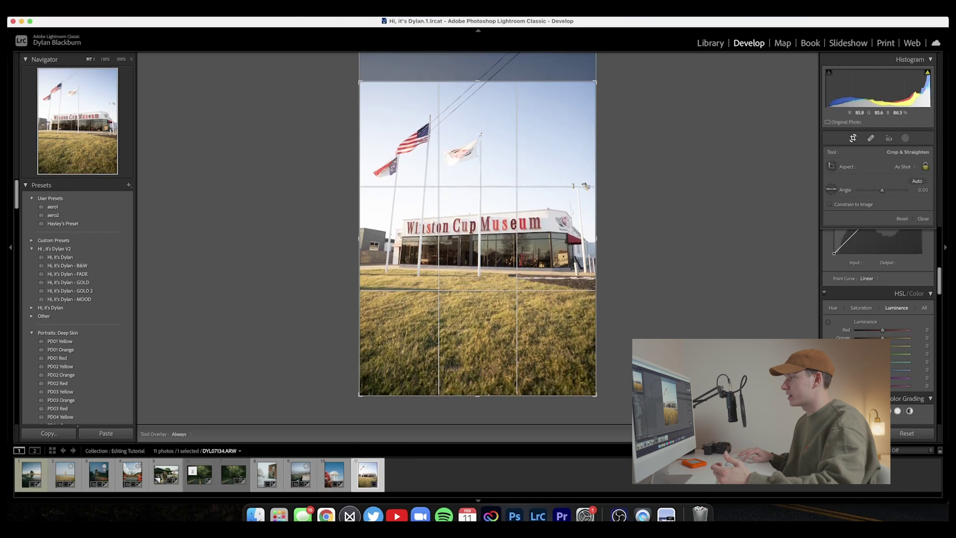
- Commit the Winston Cup Museum photo's crop and apply the Hi, it's Dylan - GOLD 2 preset to it
{"action": "key", "text": "Return"}
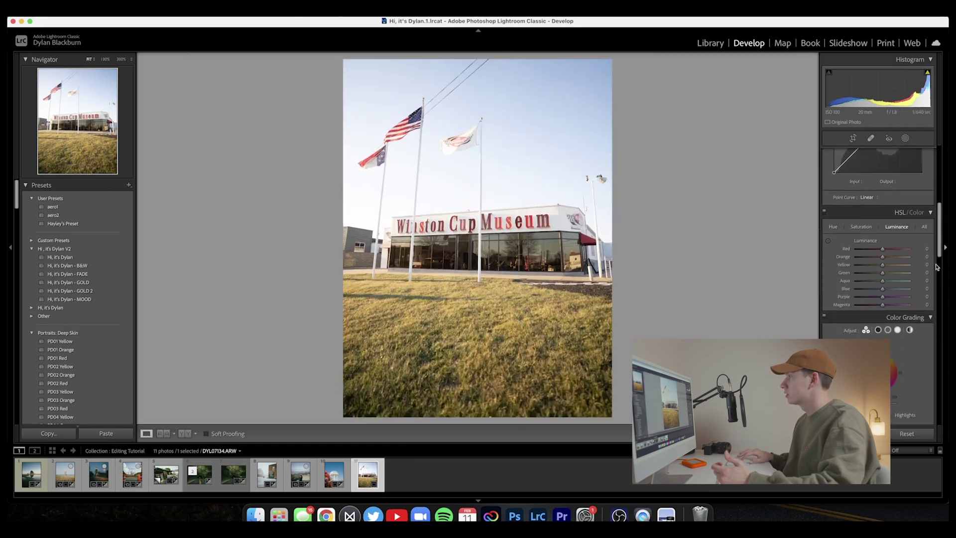
{"action": "scroll", "coordinate": [853, 197], "scroll_direction": "up", "scroll_amount": 5}
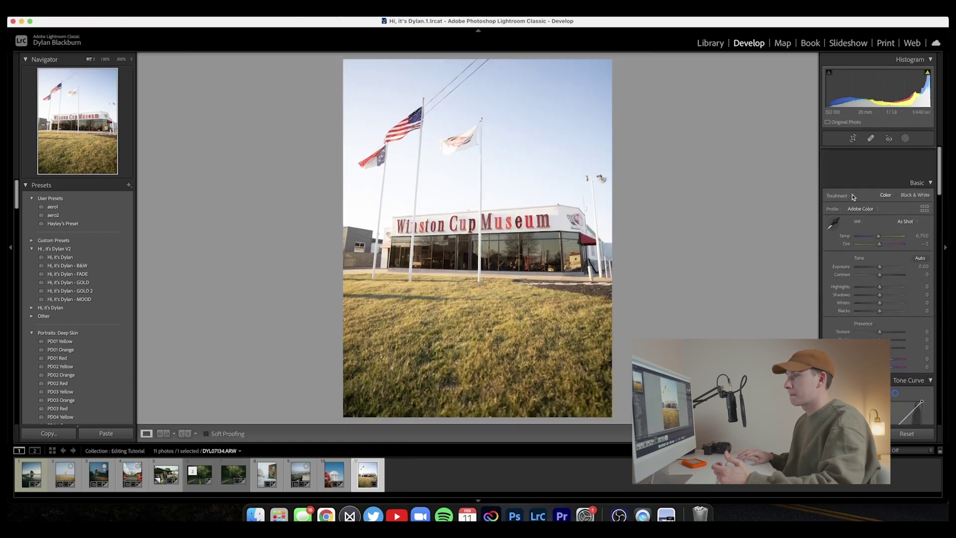
{"action": "left_click", "coordinate": [84, 292]}
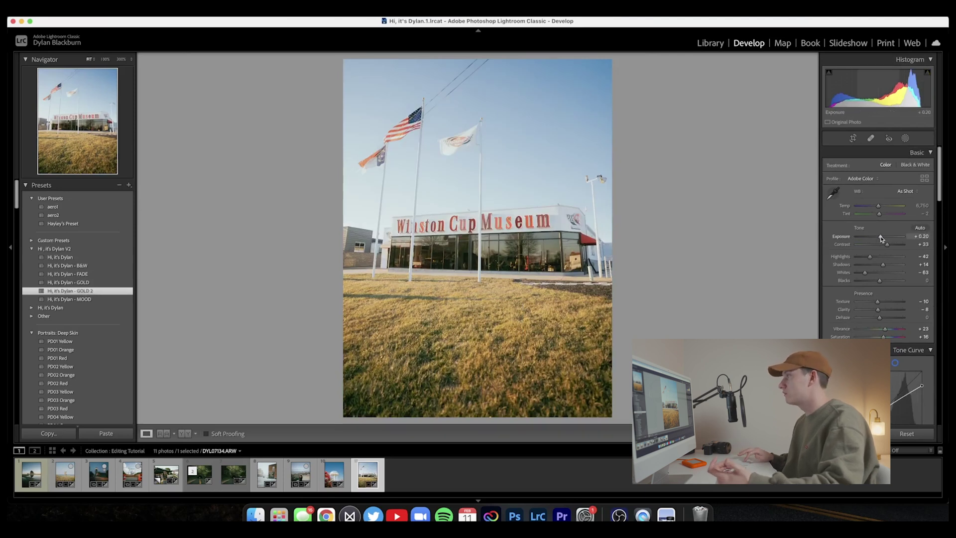
- Create a brush mask with exposure -0.70 and paint it over the whole lawn in front of the museum
{"action": "left_click", "coordinate": [905, 138]}
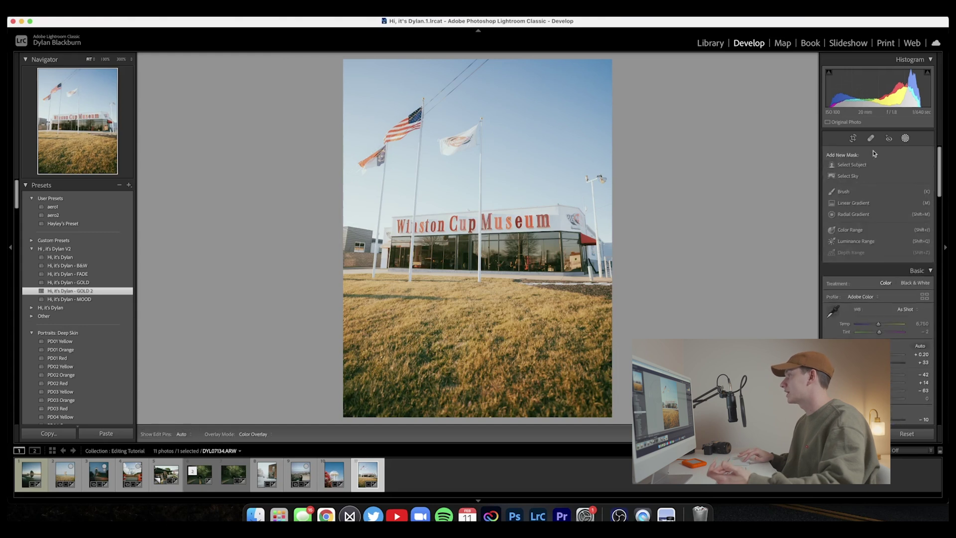
{"action": "left_click", "coordinate": [851, 190]}
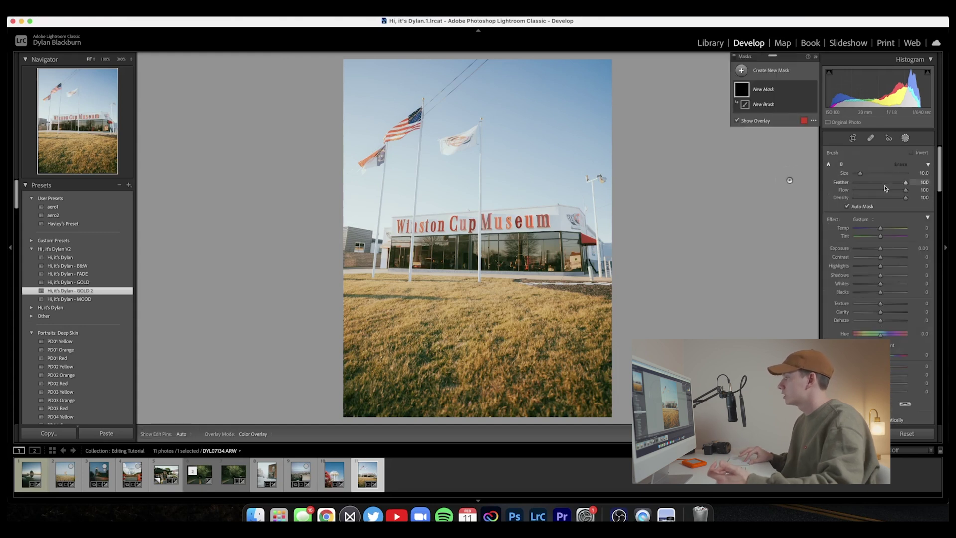
{"action": "left_click_drag", "start_coordinate": [880, 250], "coordinate": [876, 248]}
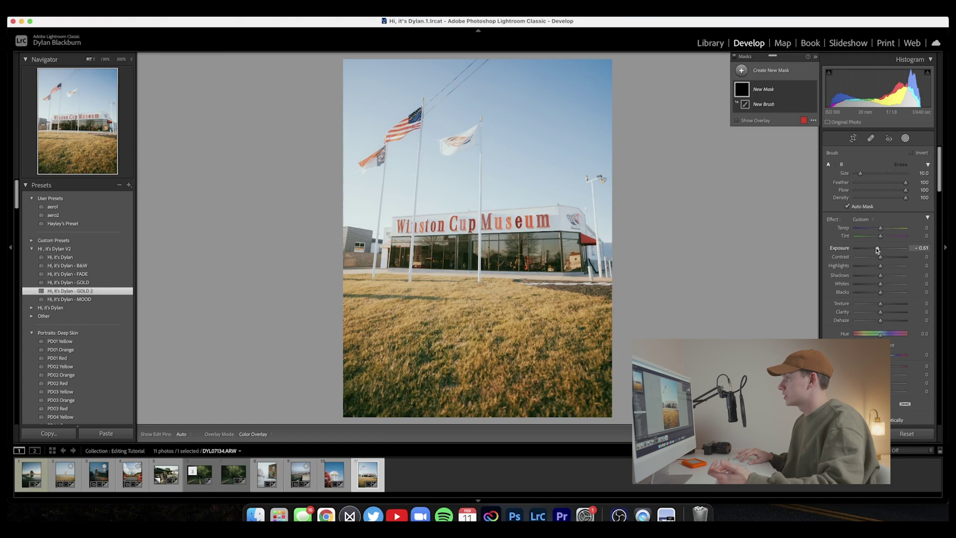
{"action": "left_click_drag", "start_coordinate": [536, 339], "coordinate": [398, 321]}
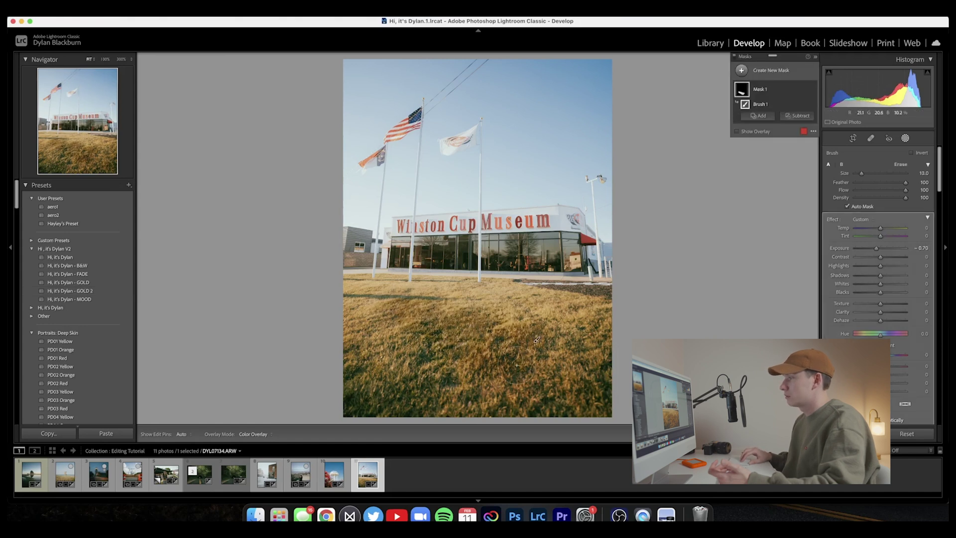
{"action": "key", "text": "h"}
{"action": "scroll", "coordinate": [516, 365], "scroll_direction": "up", "scroll_amount": 3}
{"action": "mouse_move", "coordinate": [562, 386]}
{"action": "left_mouse_down"}
{"action": "mouse_move", "coordinate": [360, 370]}
{"action": "mouse_move", "coordinate": [588, 398]}
{"action": "mouse_move", "coordinate": [595, 343]}
{"action": "mouse_move", "coordinate": [567, 314]}
{"action": "mouse_move", "coordinate": [481, 308]}
{"action": "mouse_move", "coordinate": [405, 287]}
{"action": "left_mouse_up"}
{"action": "mouse_move", "coordinate": [398, 323]}
{"action": "left_mouse_down"}
{"action": "mouse_move", "coordinate": [358, 313]}
{"action": "mouse_move", "coordinate": [354, 281]}
{"action": "mouse_move", "coordinate": [386, 283]}
{"action": "left_mouse_up"}
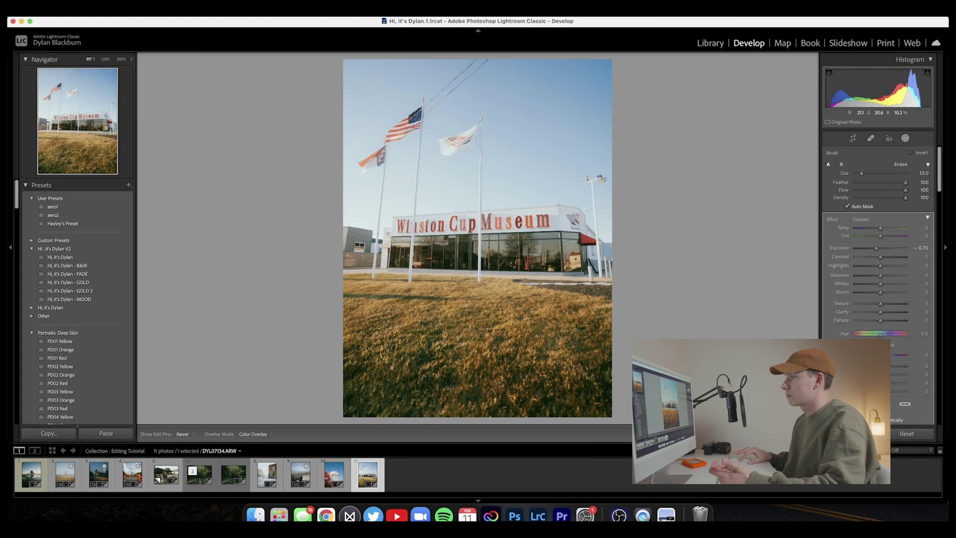
{"action": "mouse_move", "coordinate": [563, 299]}
{"action": "left_mouse_down"}
{"action": "mouse_move", "coordinate": [600, 306]}
{"action": "mouse_move", "coordinate": [594, 333]}
{"action": "mouse_move", "coordinate": [545, 340]}
{"action": "left_mouse_up"}
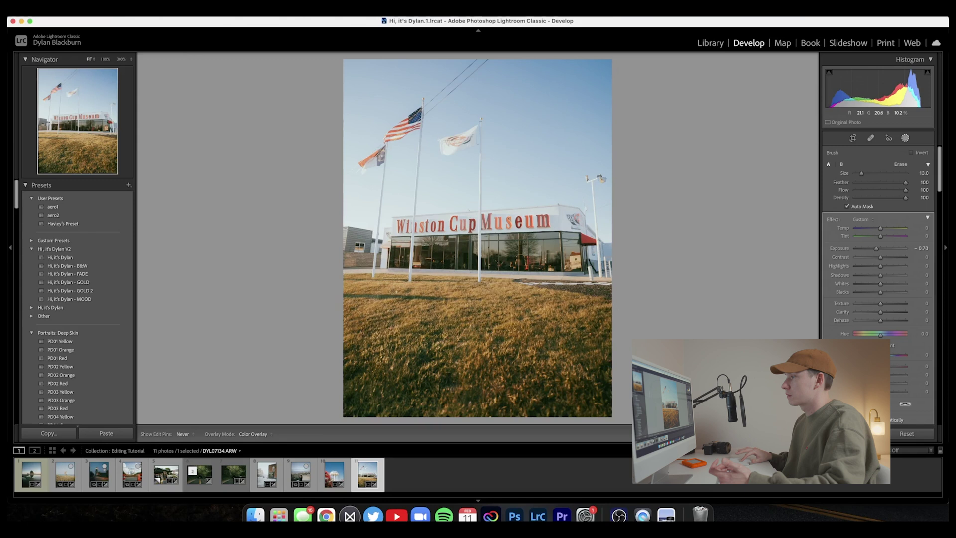
{"action": "key", "text": "h"}
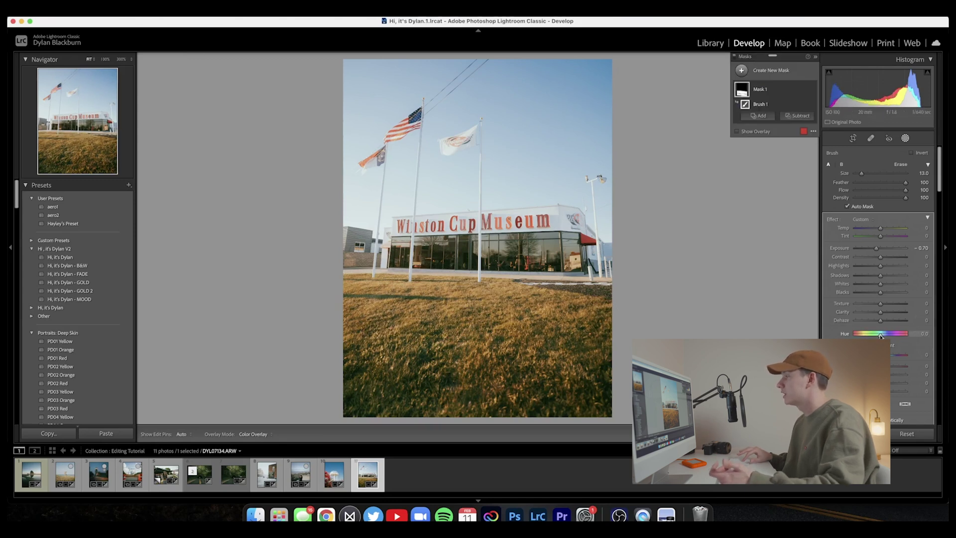
- Shift the lawn mask's hue to 16.3, lower its exposure to -1.18 and close masking
{"action": "mouse_move", "coordinate": [878, 336]}
{"action": "left_mouse_down"}
{"action": "mouse_move", "coordinate": [870, 336]}
{"action": "mouse_move", "coordinate": [884, 336]}
{"action": "left_mouse_up"}
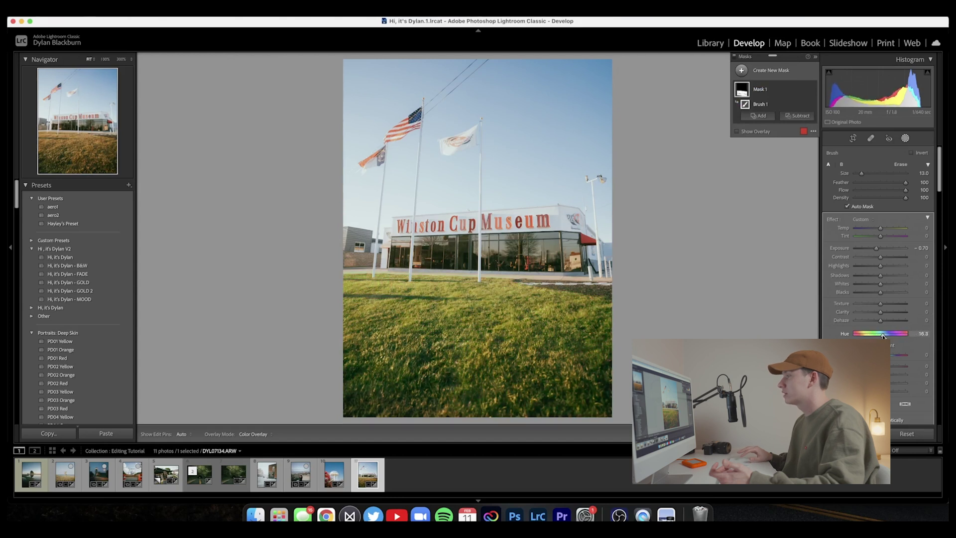
{"action": "key", "text": "h"}
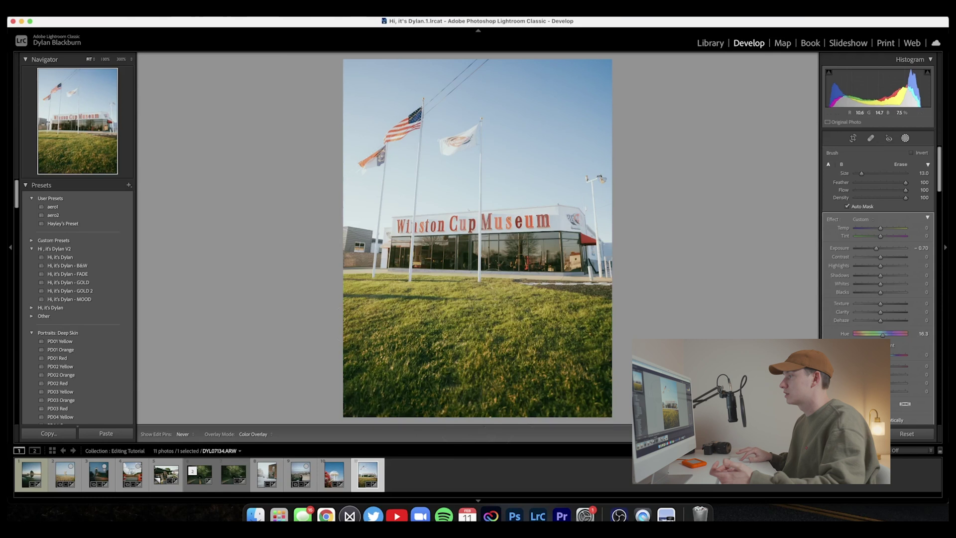
{"action": "key", "text": "h"}
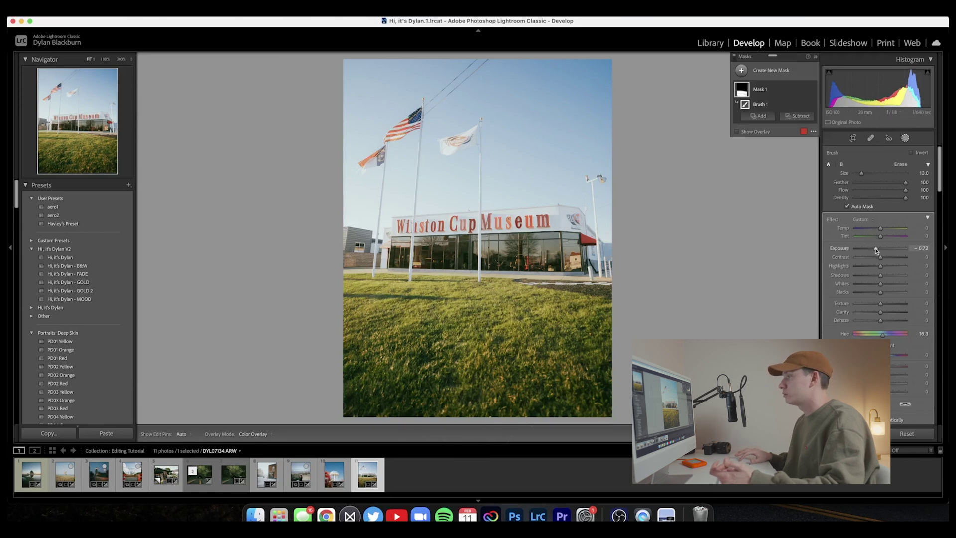
{"action": "left_click_drag", "start_coordinate": [875, 250], "coordinate": [872, 250]}
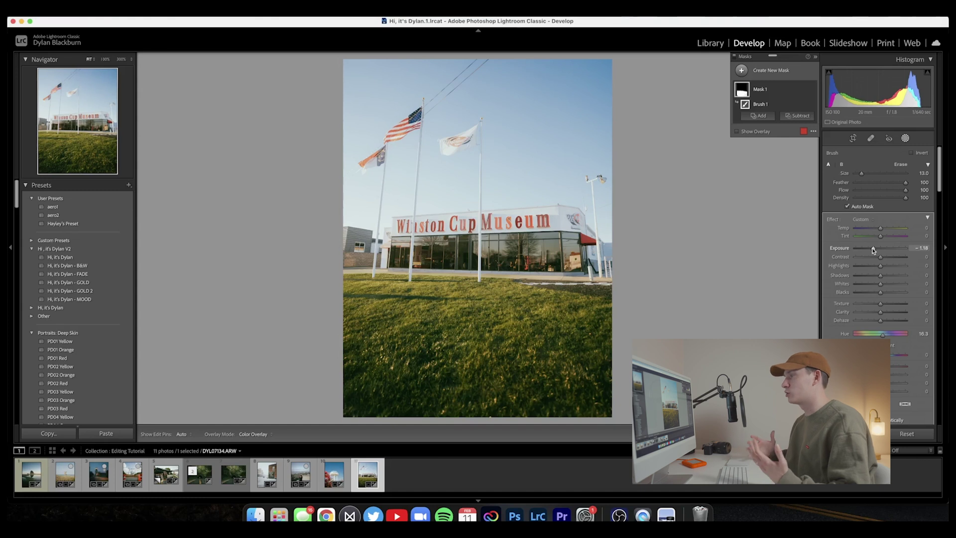
{"action": "key", "text": "shift+w"}
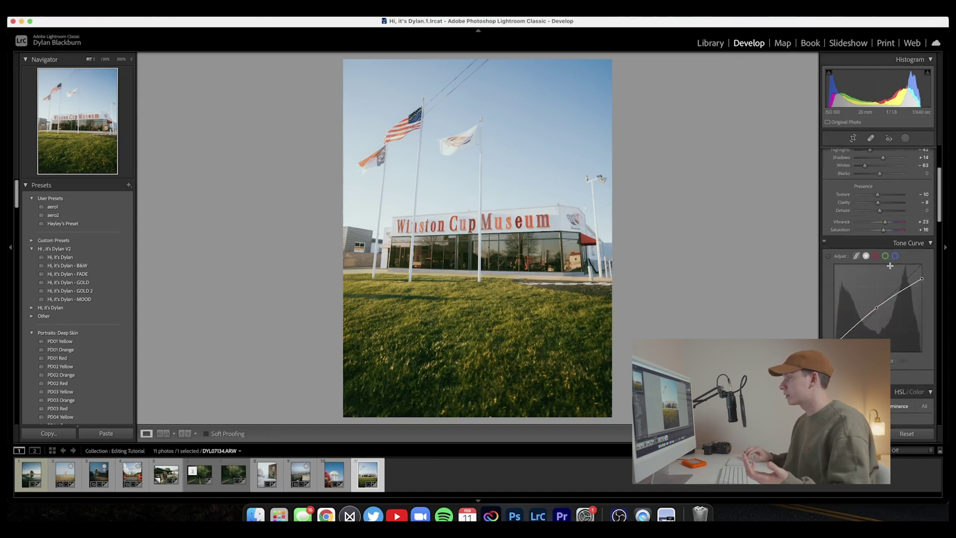
{"action": "scroll", "coordinate": [890, 266], "scroll_direction": "down", "scroll_amount": 3}
{"action": "left_click", "coordinate": [868, 343]}
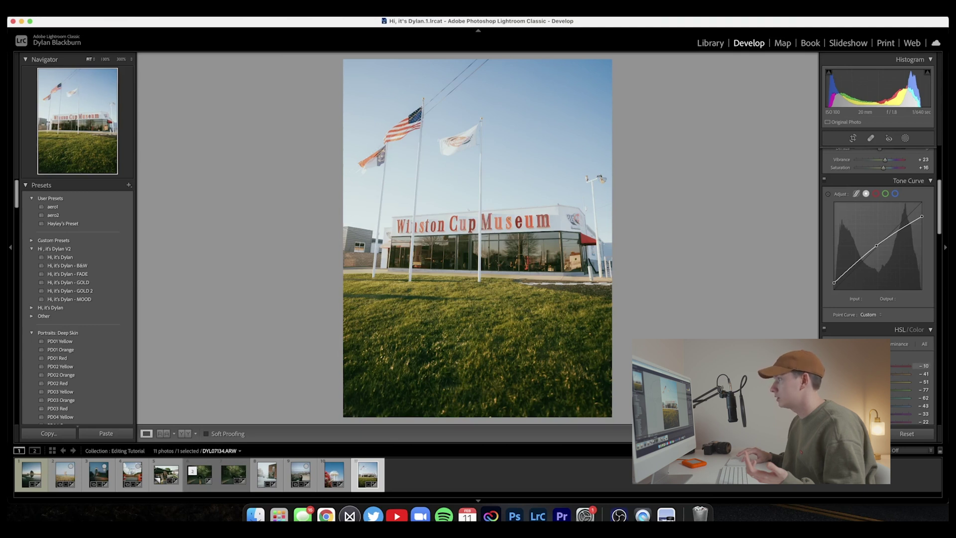
- Straighten the Winston Cup Museum photo automatically with the Crop tool and apply the crop
{"action": "left_click", "coordinate": [855, 141]}
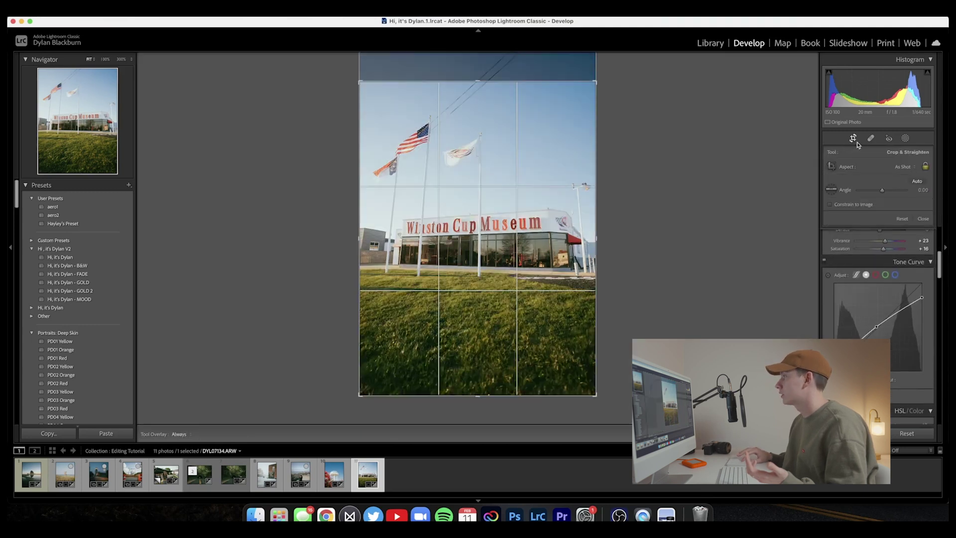
{"action": "left_click", "coordinate": [913, 182]}
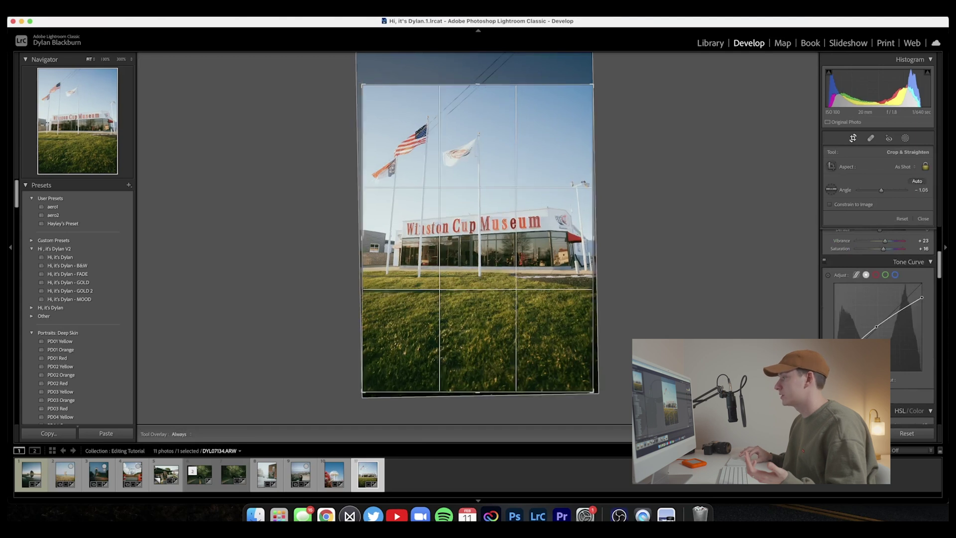
{"action": "key", "text": "Return"}
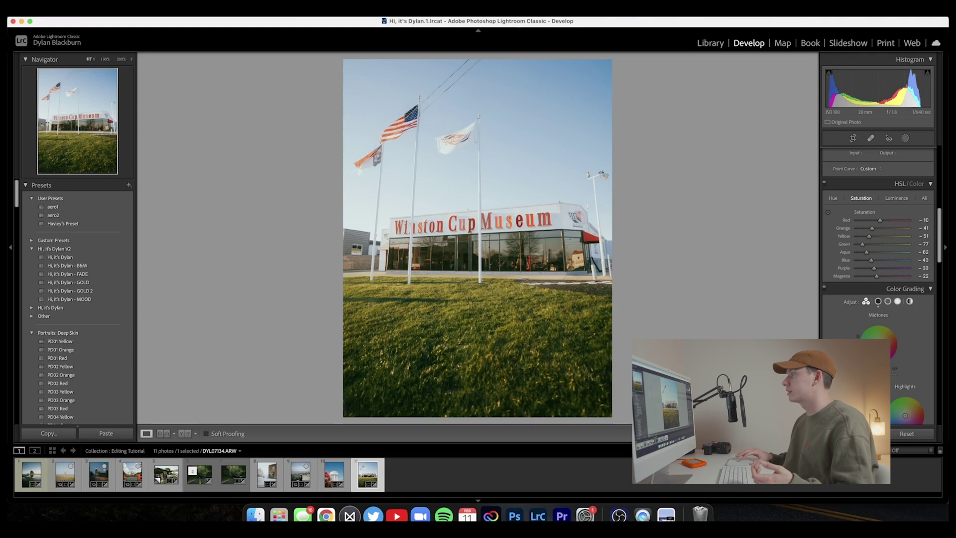
{"action": "scroll", "coordinate": [877, 331], "scroll_direction": "up", "scroll_amount": 10}
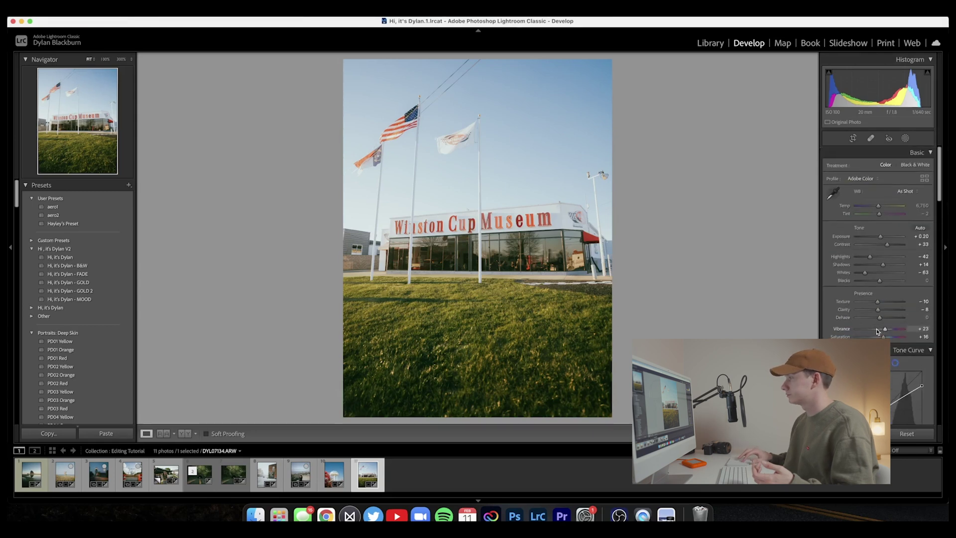